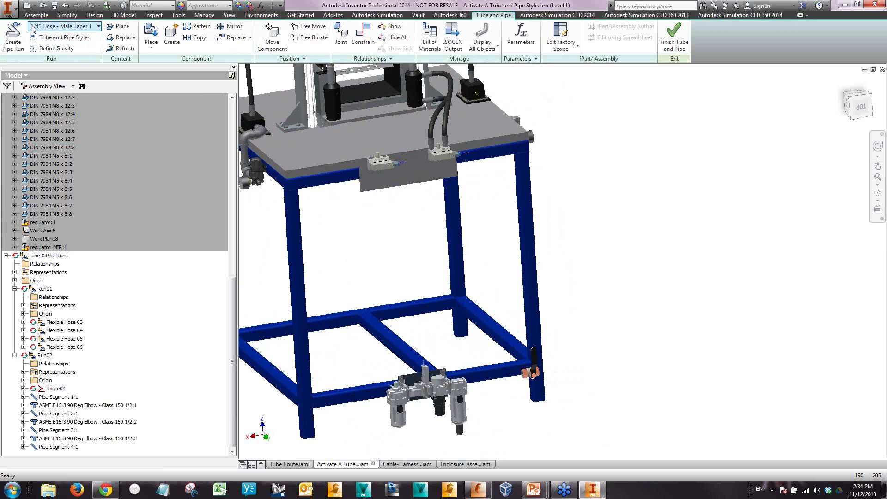
- Create a pipe run in the ANSI/ASME B36.19M-ASME B16.3 Threaded Pipe with Iron Fittings style and add a route to it
left_click(86, 26)
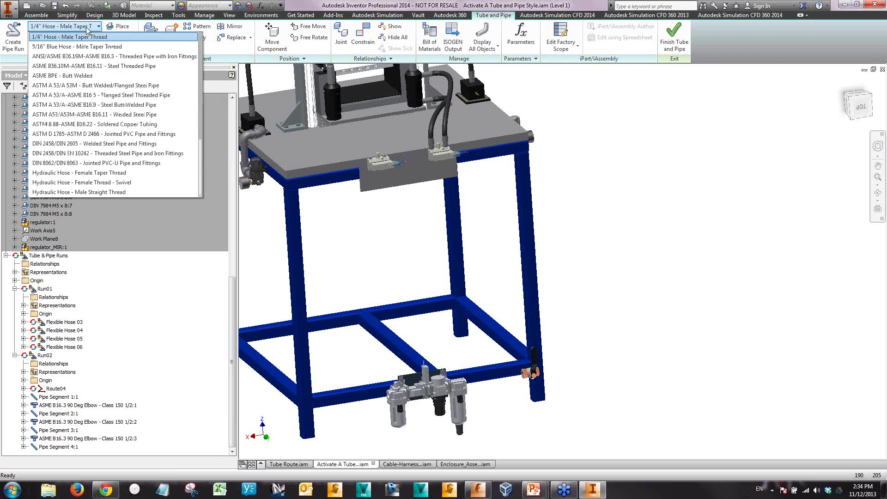
left_click(86, 57)
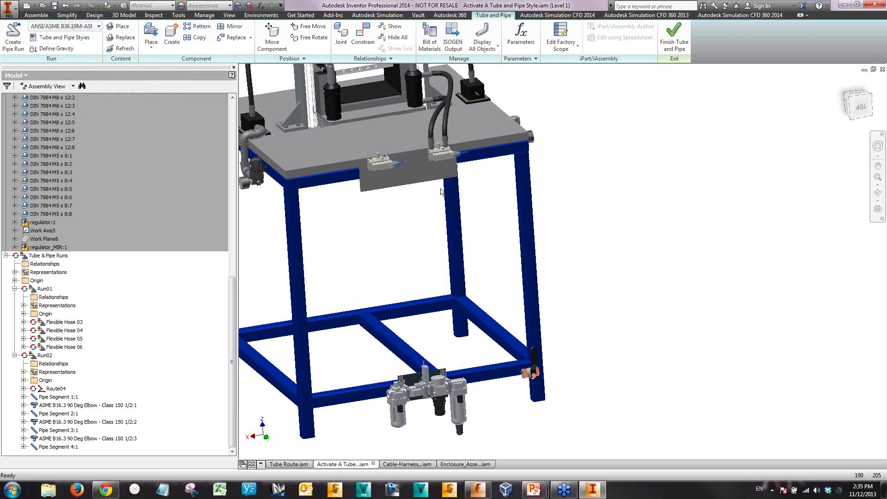
left_click(13, 37)
left_click(351, 128)
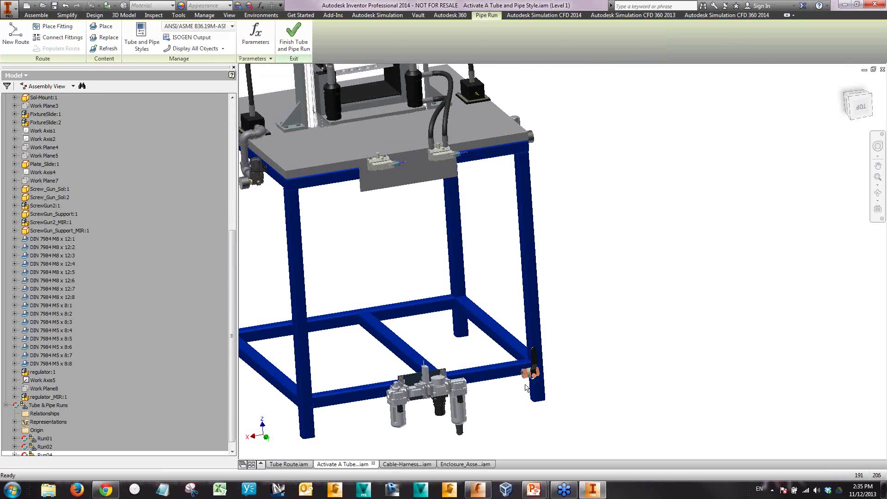
left_click(15, 34)
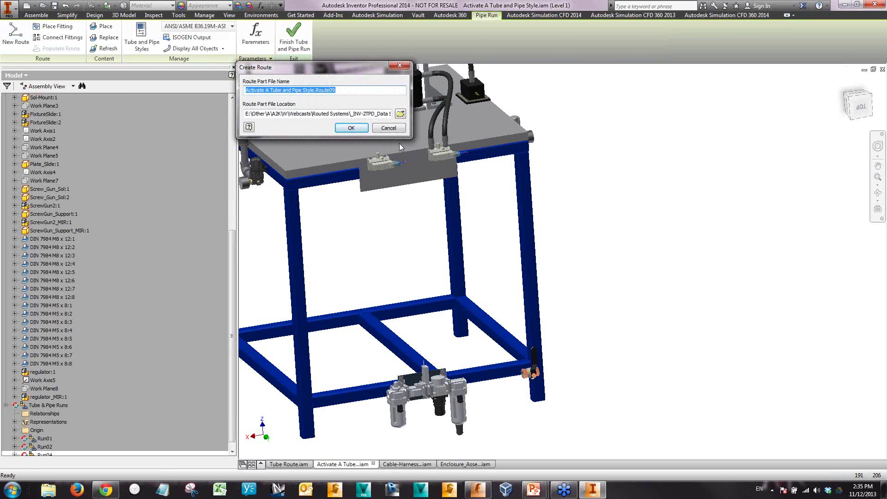
left_click(355, 128)
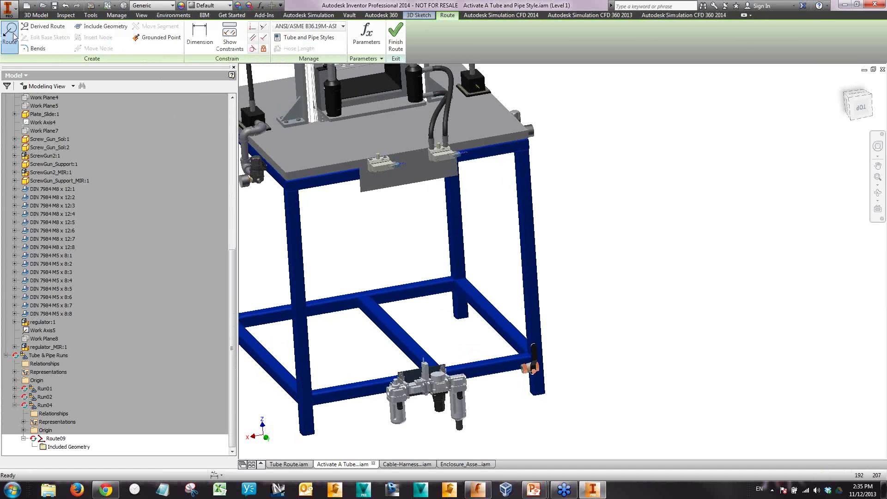
scroll(513, 348, "up", 5)
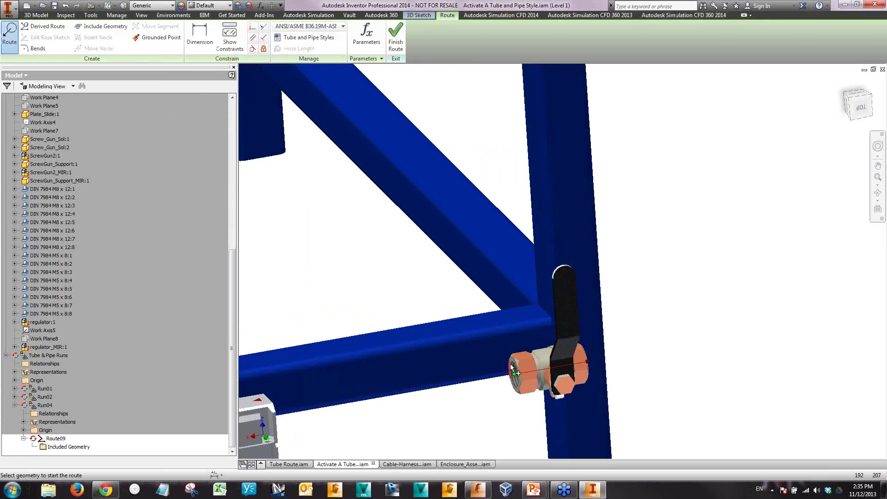
left_click(512, 365)
scroll(509, 358, "down", 5)
middle_click_drag(500, 350, 578, 369, "shift")
key("space")
key("space")
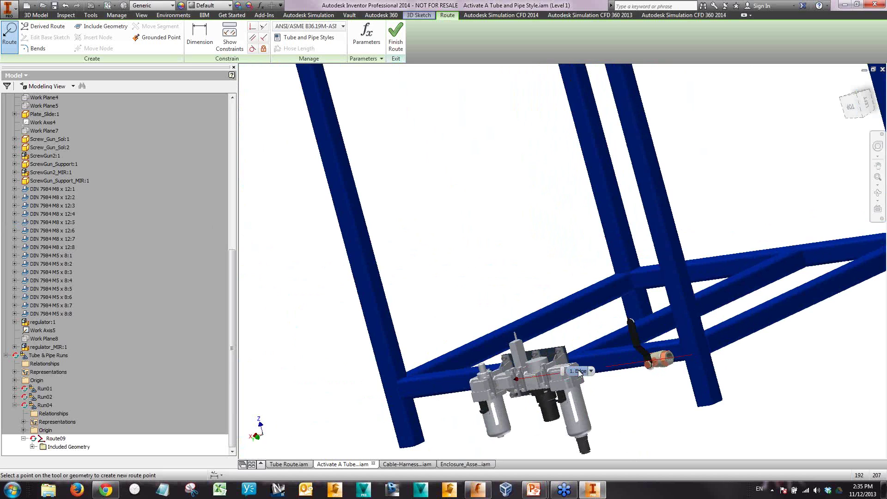
left_click(578, 370)
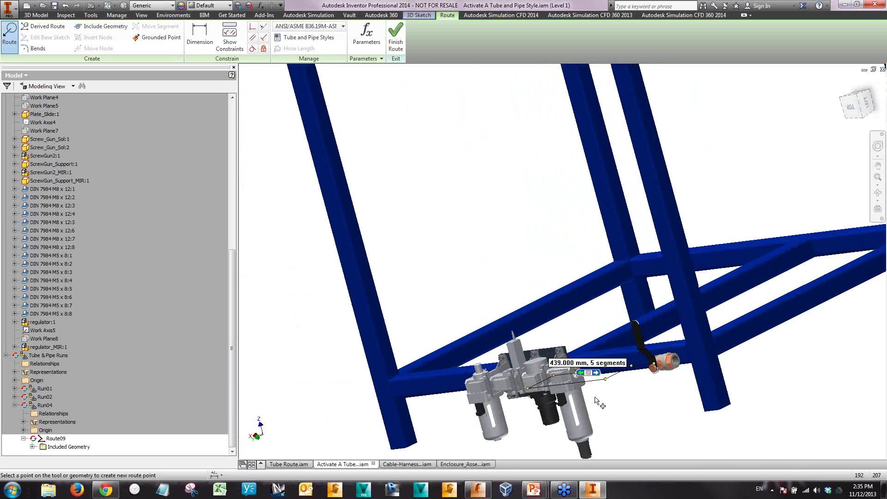
middle_click_drag(595, 397, 461, 337, "shift")
key("Escape")
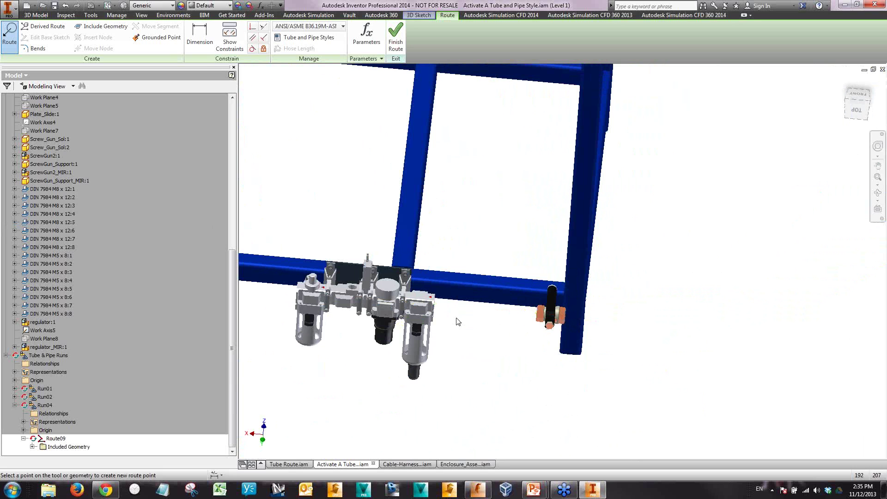
- Route from the ball valve's port facing the regulator assembly to the port on the near end of the regulator assembly
middle_click_drag(397, 277, 506, 307, "shift")
scroll(506, 307, "down", 3)
left_click(462, 303)
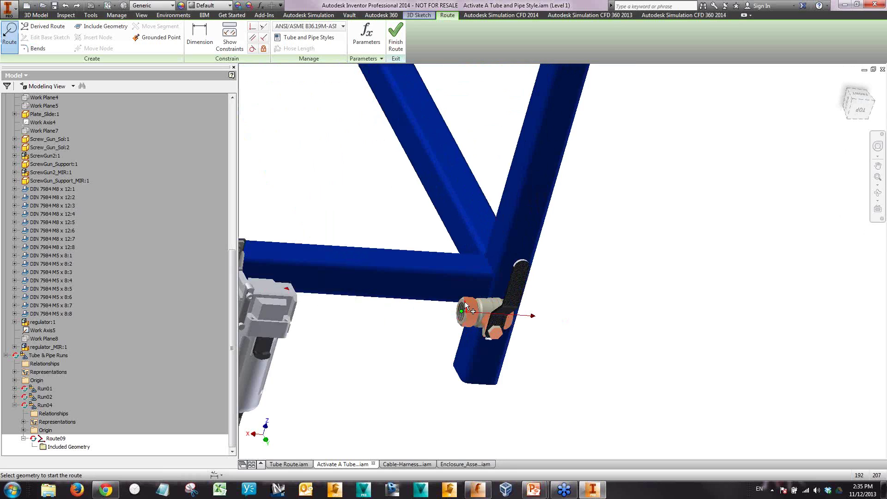
scroll(459, 301, "down", 2)
scroll(458, 301, "up", 4)
middle_click_drag(462, 302, 427, 288, "shift")
scroll(485, 338, "down", 2)
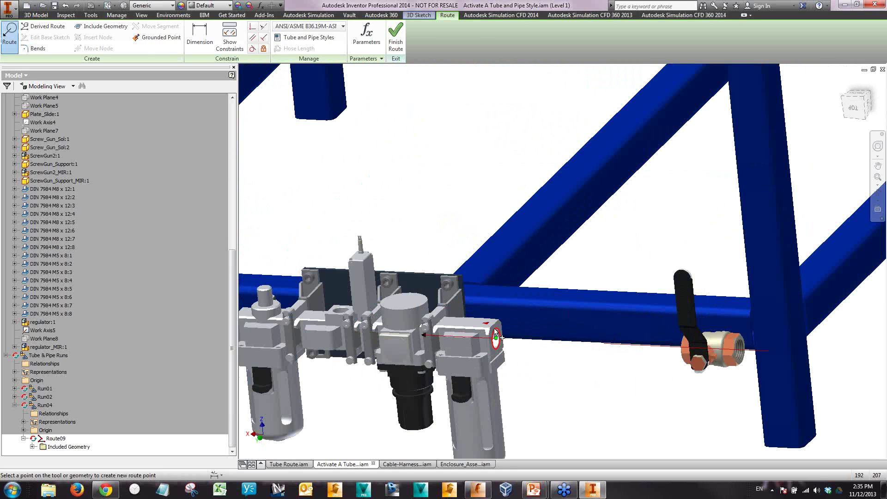
left_click(495, 335)
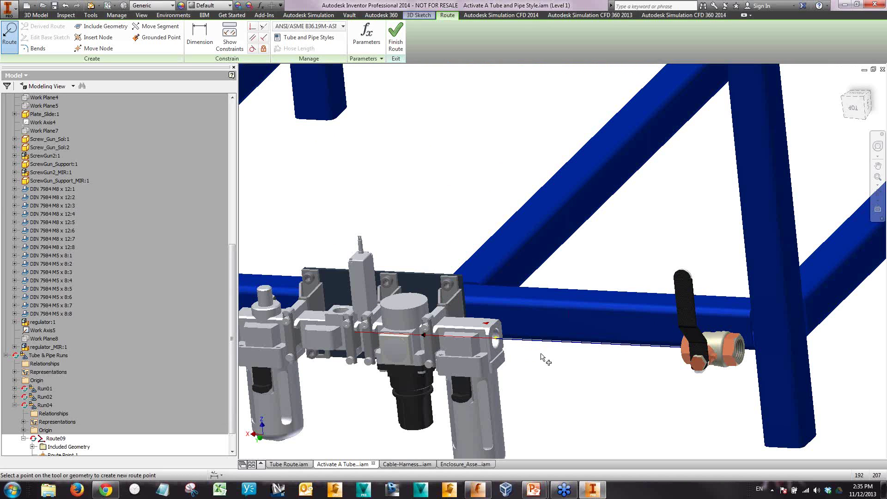
- Finish the route between the valve and regulator assembly and populate it with pipe
scroll(556, 359, "up", 3)
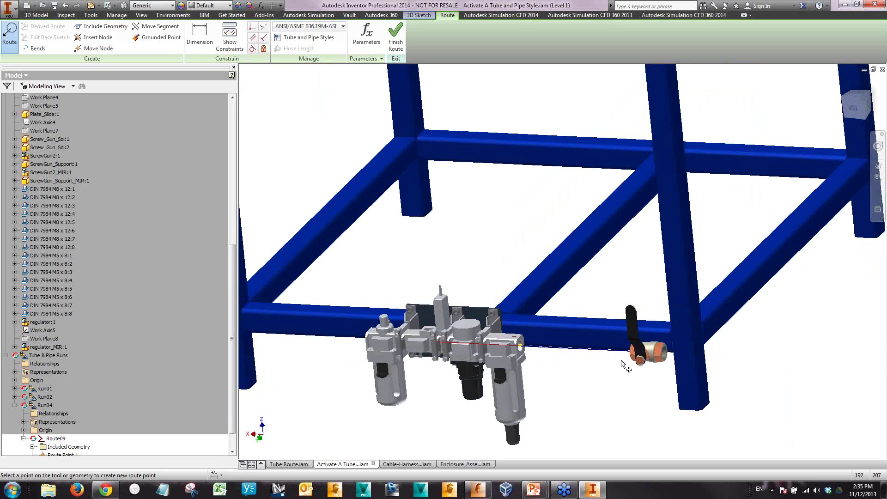
left_click(394, 38)
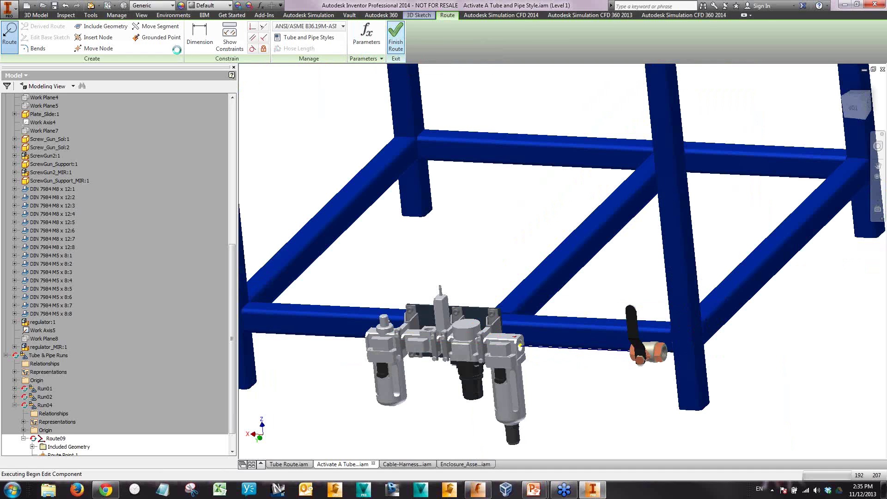
left_click(61, 48)
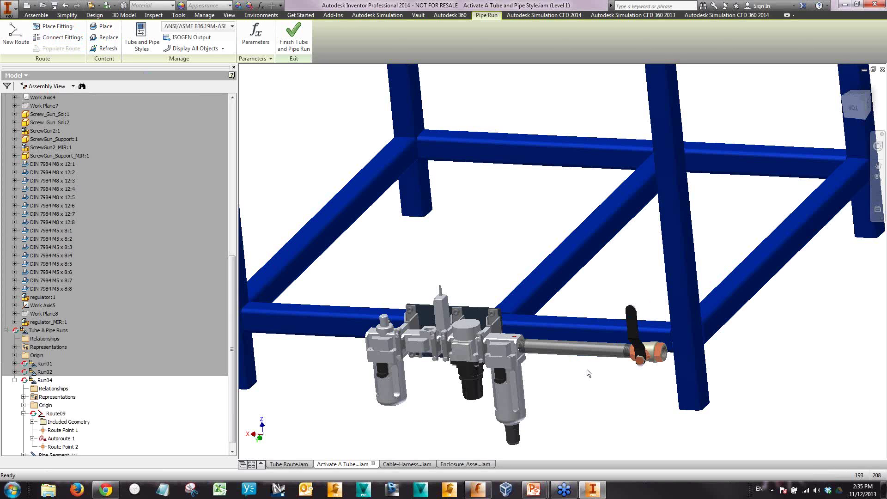
- Review the available rigid pipe, tubing with bends and flexible hose styles and the active threaded pipe style's components
scroll(586, 370, "up", 1)
middle_click_drag(586, 368, 516, 319, "shift")
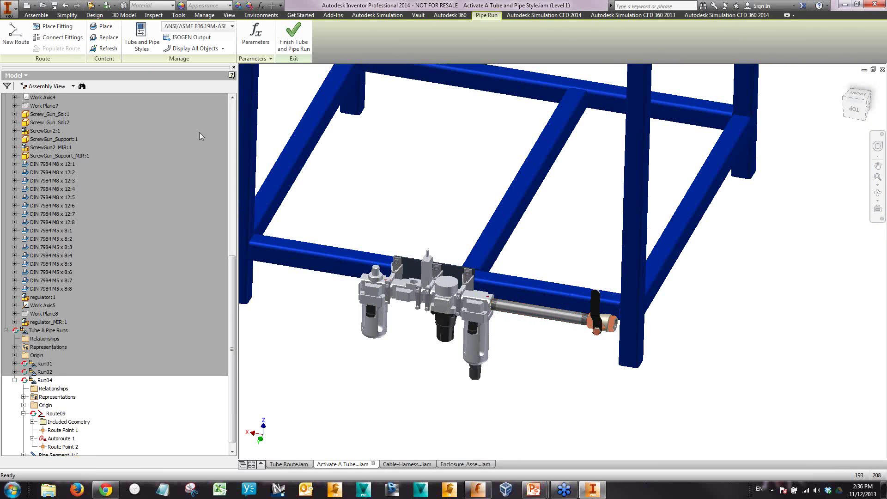
left_click(142, 33)
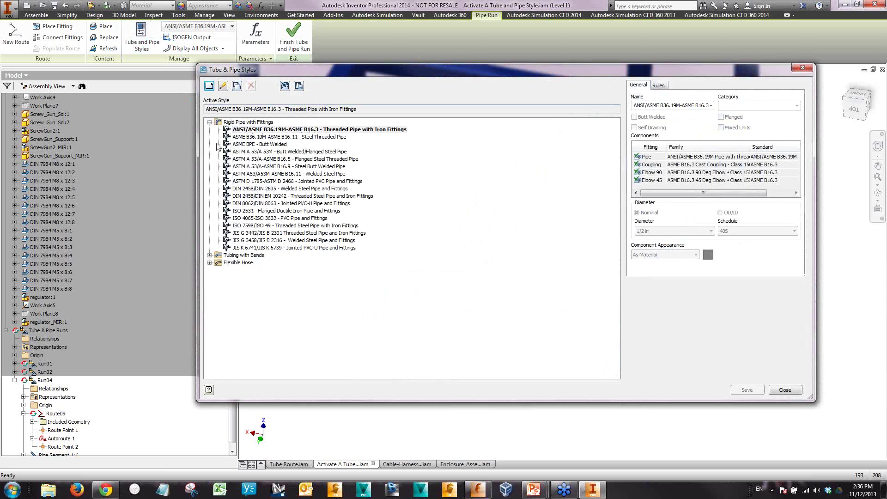
left_click(209, 255)
left_click(209, 270)
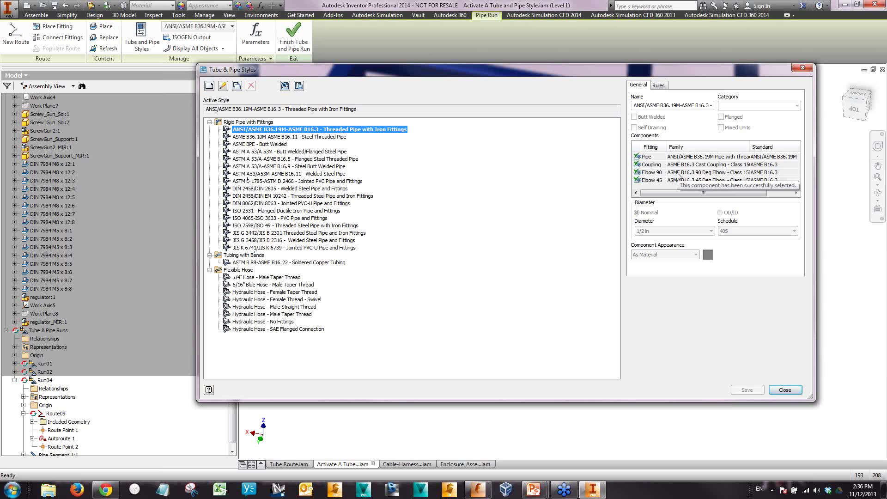
left_click(808, 69)
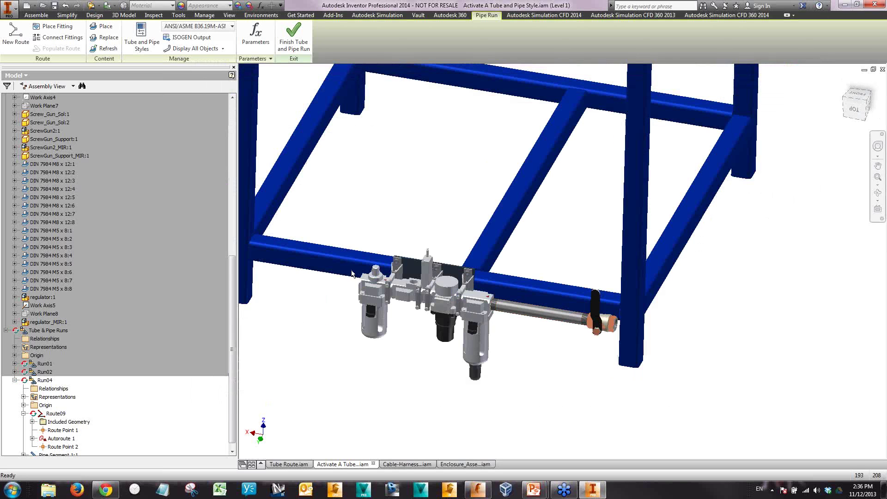
- Add another route to the current pipe run, keeping the default route file name and location
scroll(524, 247, "up", 6)
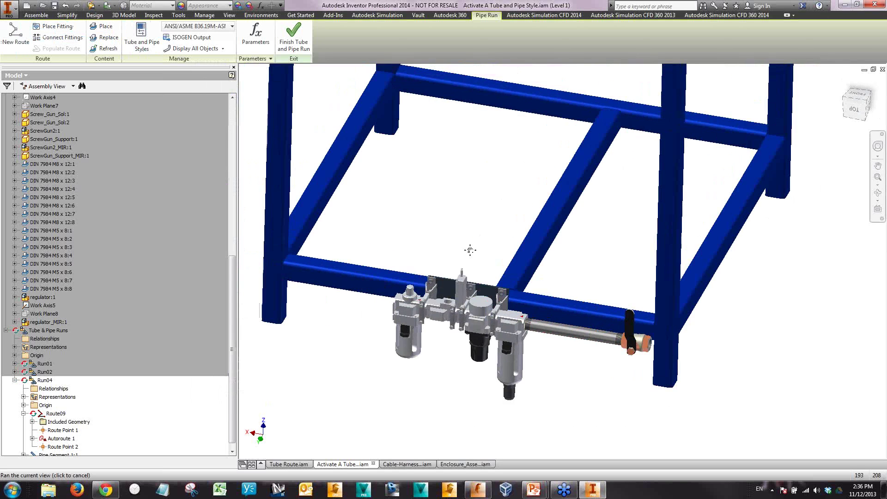
middle_click_drag(465, 288, 450, 318)
middle_click_drag(472, 365, 417, 234, "shift")
scroll(419, 189, "down", 4)
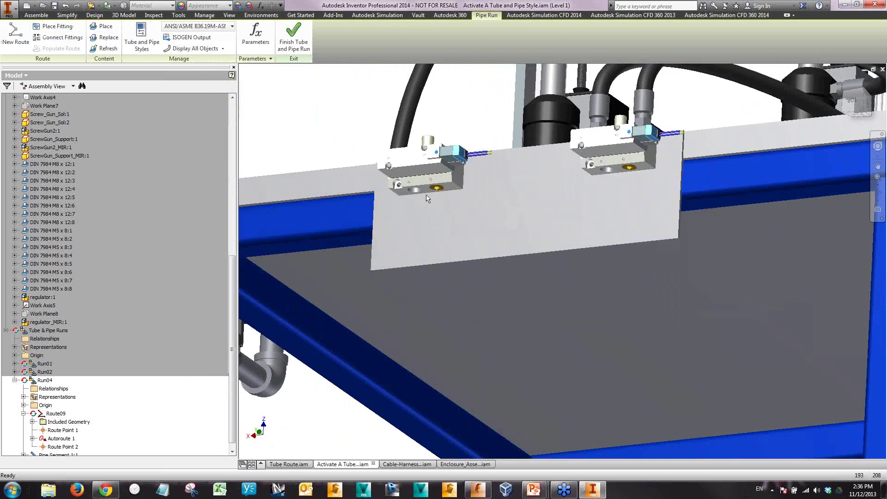
left_click(15, 32)
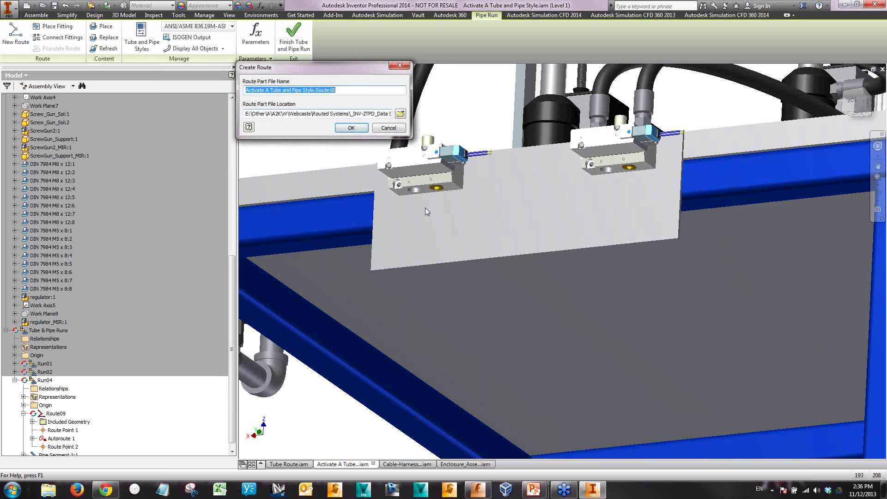
left_click(354, 128)
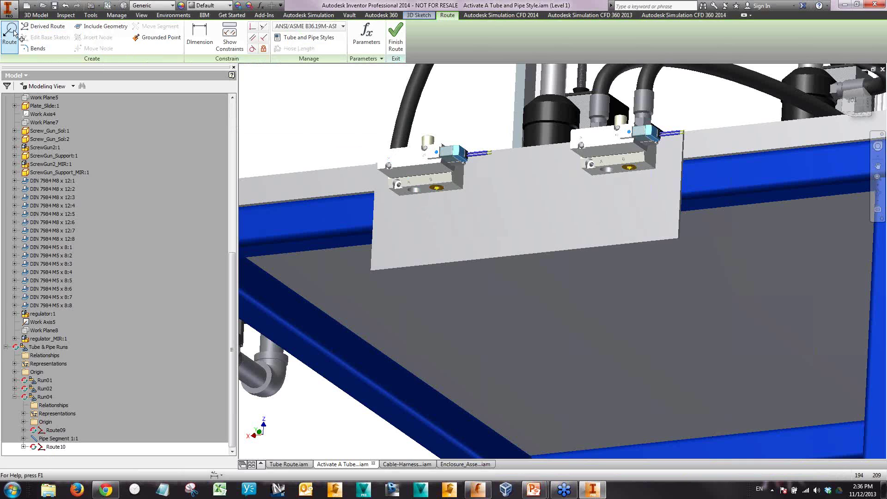
- Draw a 100 mm route segment straight down from the underside port of the solenoid valve without hoses and finish the route
left_click(418, 191)
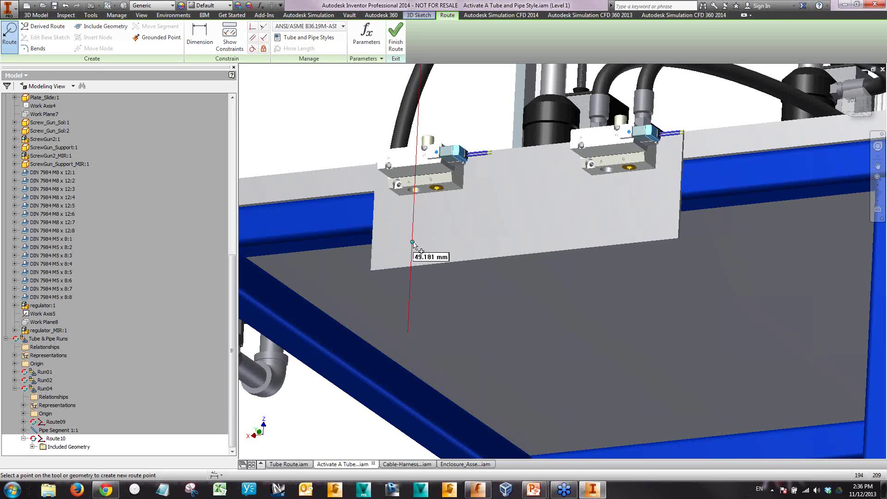
type("100")
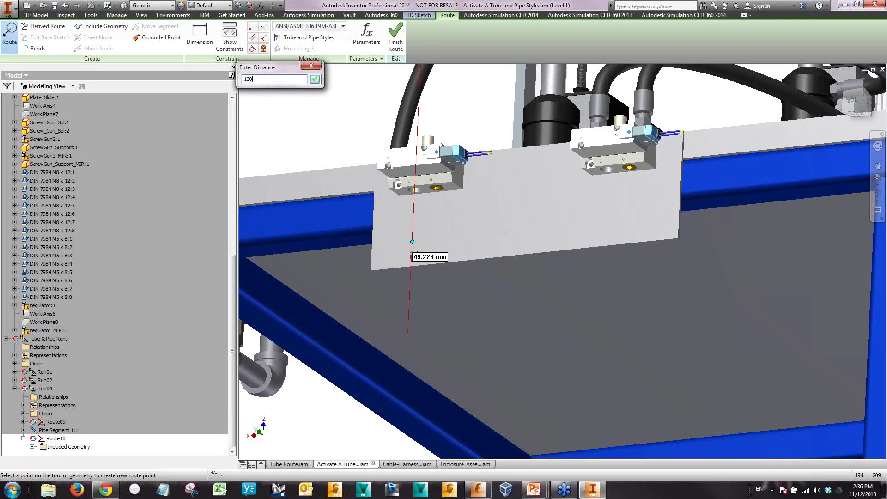
key("Return")
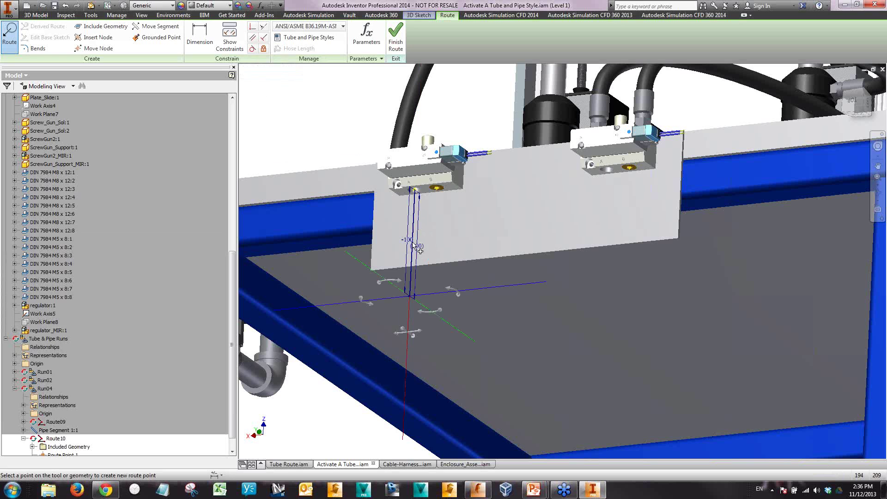
middle_click_drag(412, 297, 410, 369, "shift")
scroll(397, 253, "up", 3)
middle_click_drag(401, 263, 448, 282)
scroll(448, 282, "down", 3)
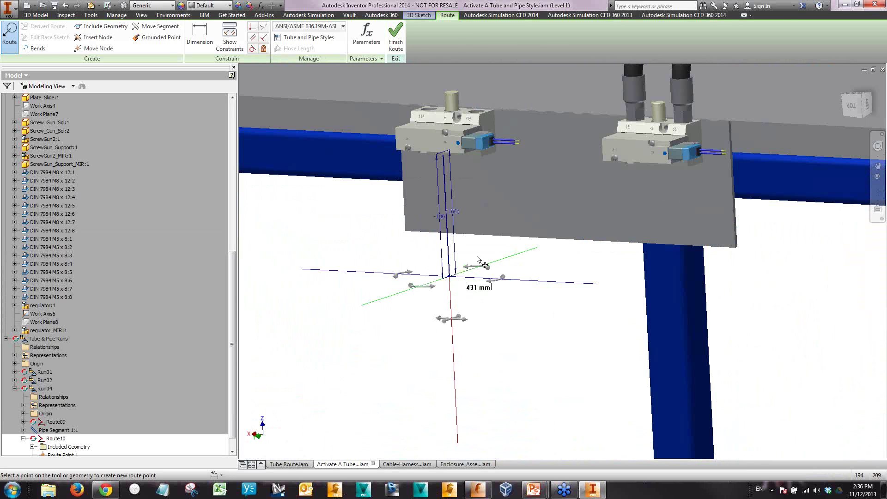
left_click(396, 43)
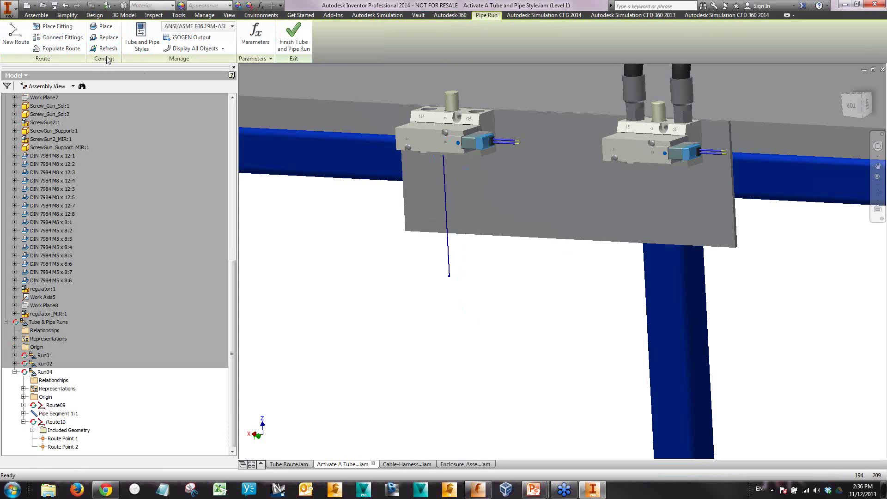
- Place a standard ASME B16.3 Tee - Class 150 with ND 1/2 at the free lower end of the 100 mm route
left_click(104, 26)
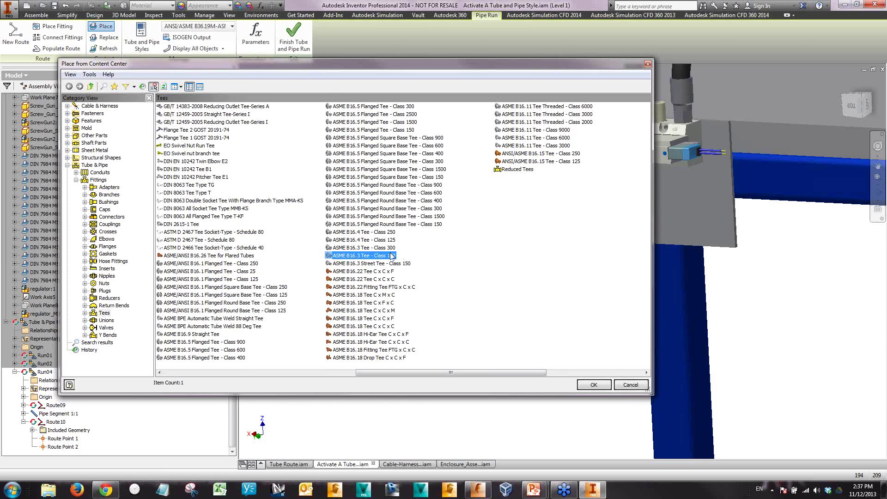
left_click(604, 385)
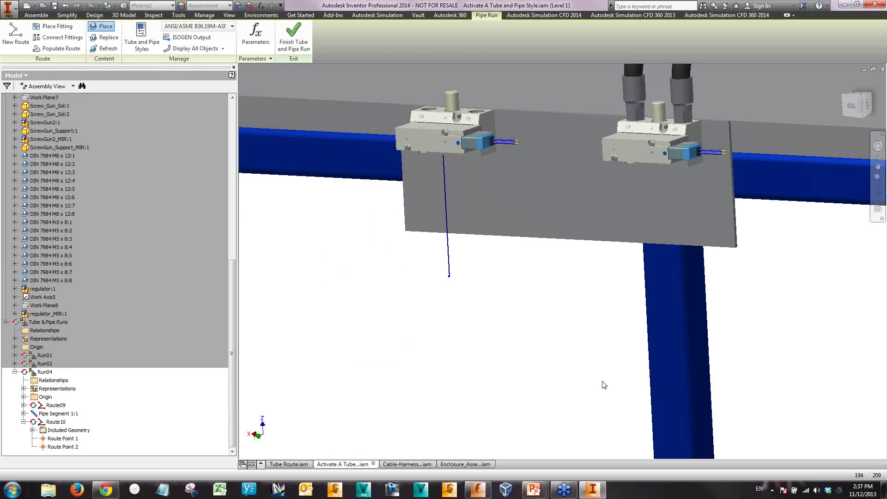
left_click(452, 279)
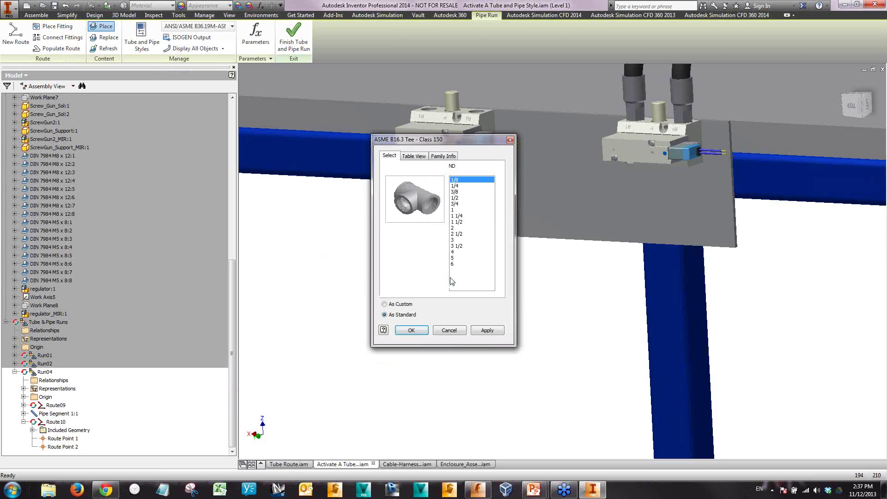
left_click(457, 198)
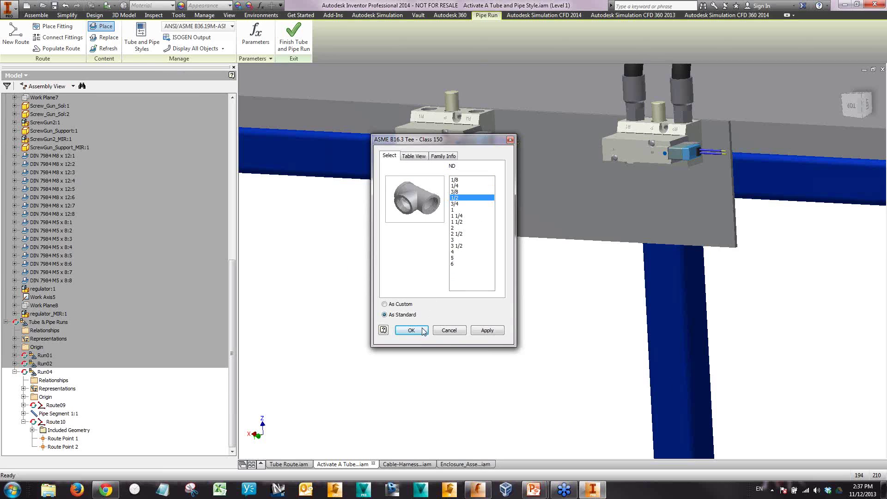
key("Return")
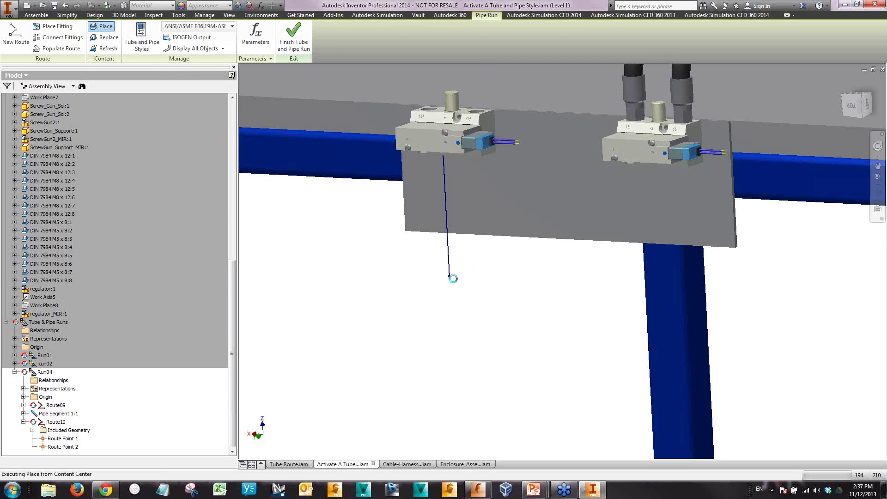
key("space")
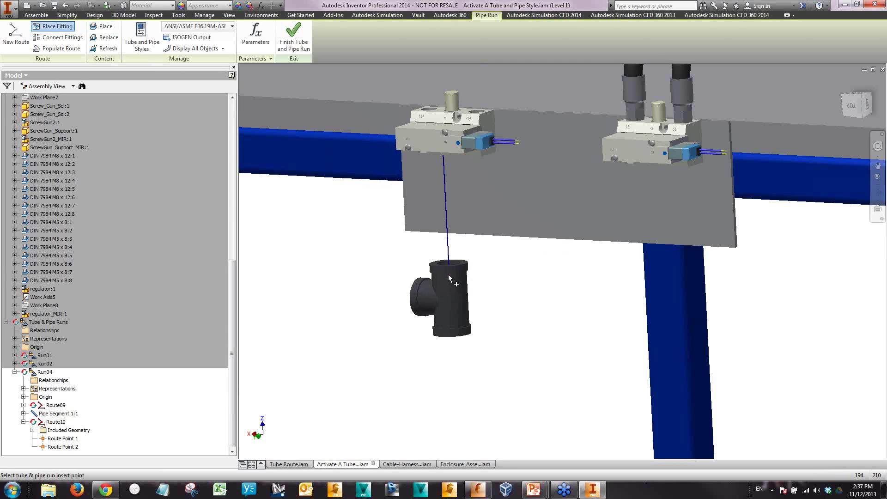
left_click(448, 276)
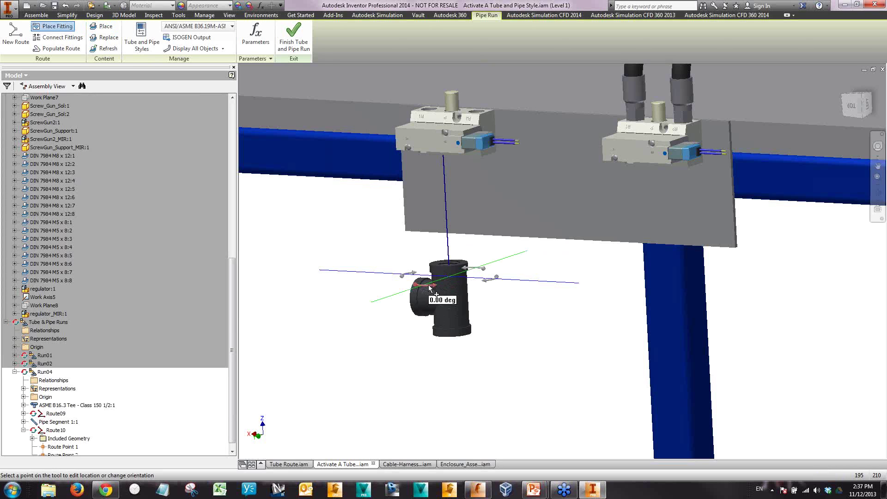
- Rotate the tee 180 degrees about the vertical route so its branch faces the second solenoid valve
left_click(430, 286)
type("180")
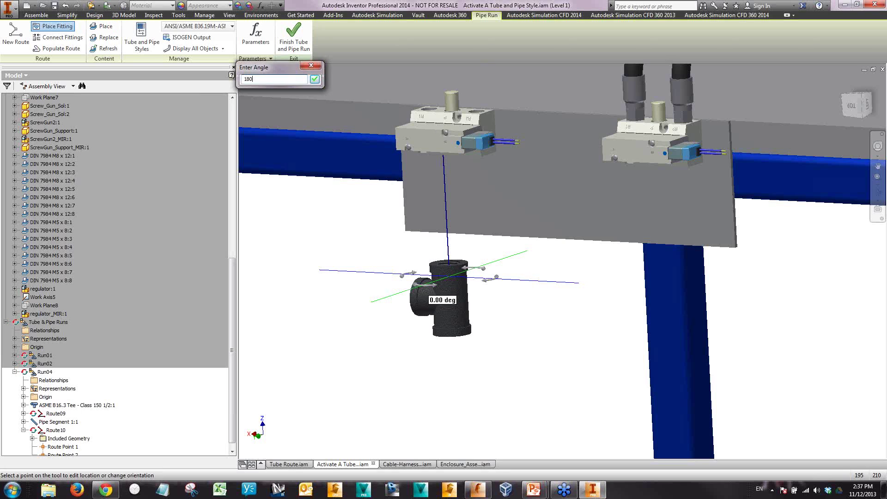
key("Return")
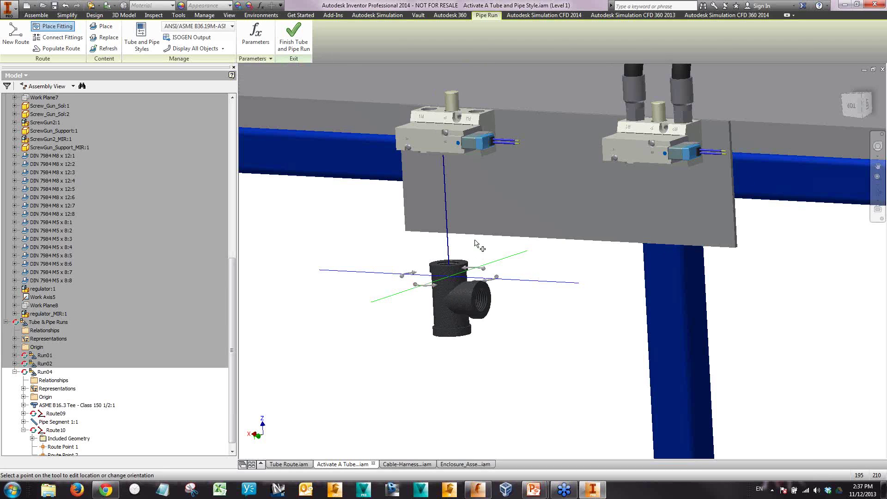
- Create a new route in the active pipe run for the tee's branch outlet, keeping the default file name and location
scroll(514, 285, "up", 3)
middle_click_drag(514, 285, 436, 255)
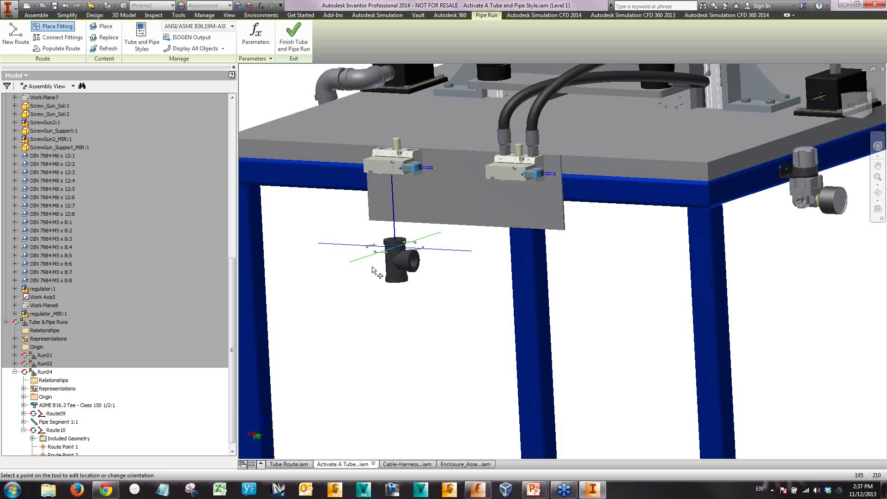
scroll(406, 260, "down", 5)
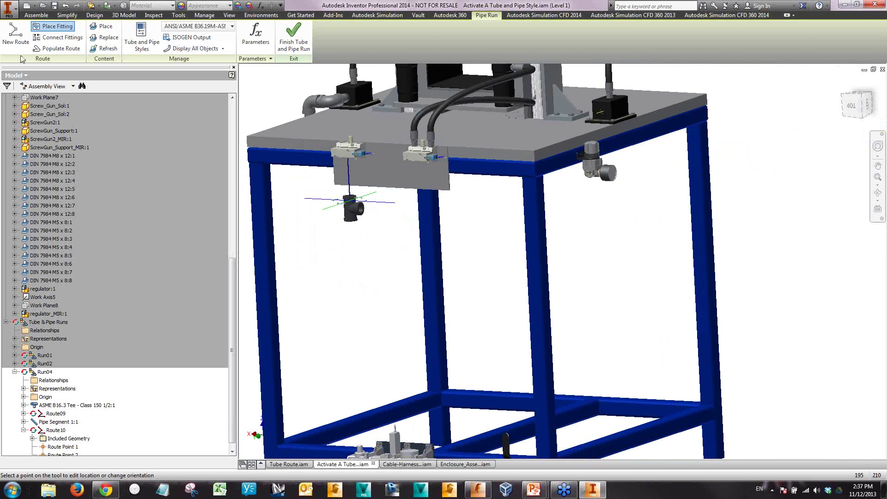
left_click(10, 40)
left_click(351, 128)
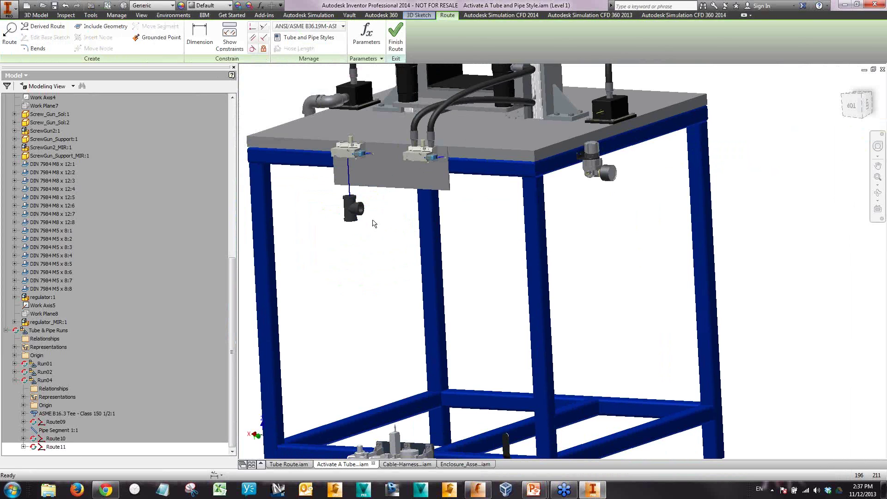
- Autoroute from the tee's branch opening to the underside port of the second solenoid valve, accept the two-segment solution and finish the route
left_click(9, 41)
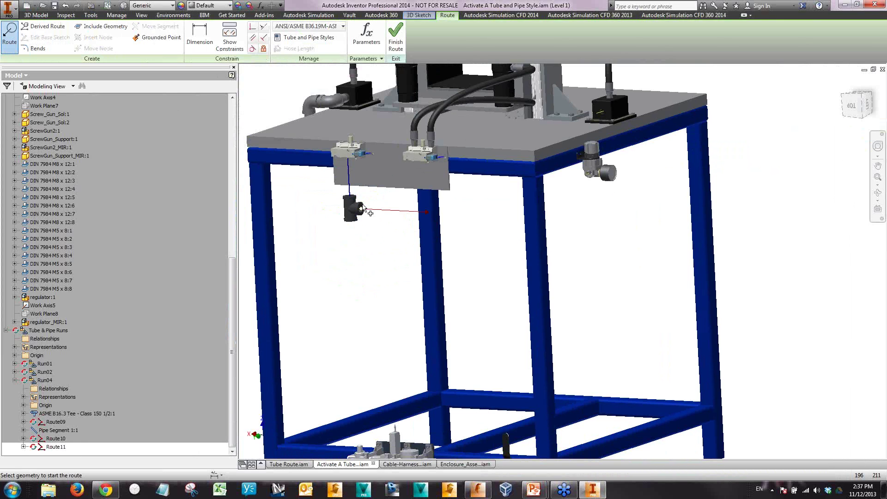
left_click(363, 206)
scroll(419, 164, "up", 3)
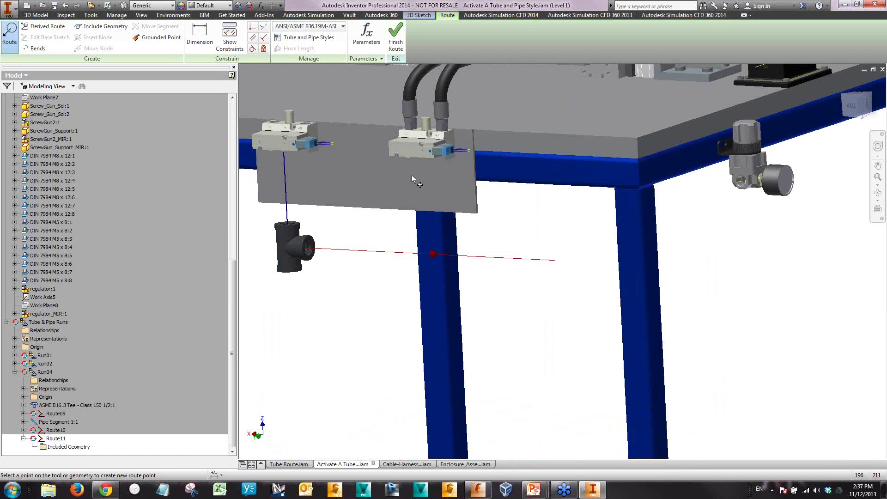
middle_click_drag(407, 183, 468, 253, "shift")
left_click(468, 253)
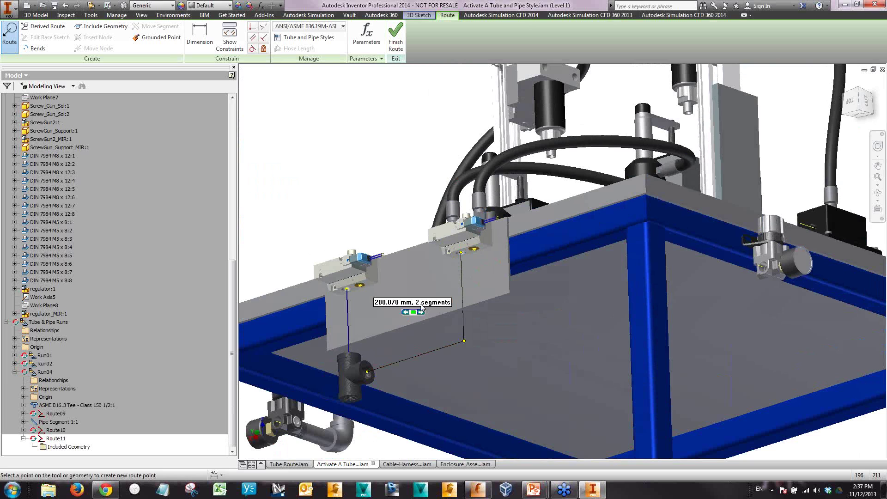
left_click(414, 312)
scroll(447, 303, "up", 3)
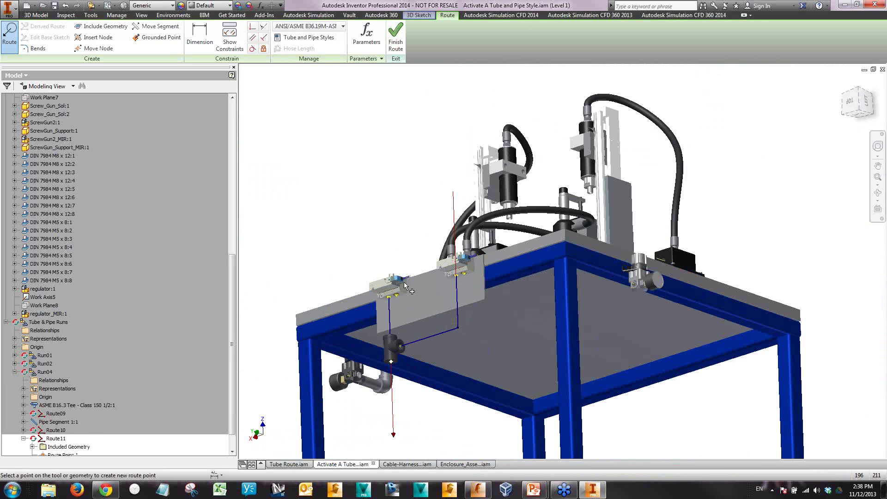
left_click(396, 43)
- Add another route to the run with the default file settings and start it at the tee's lower opening
left_click(15, 34)
left_click(352, 128)
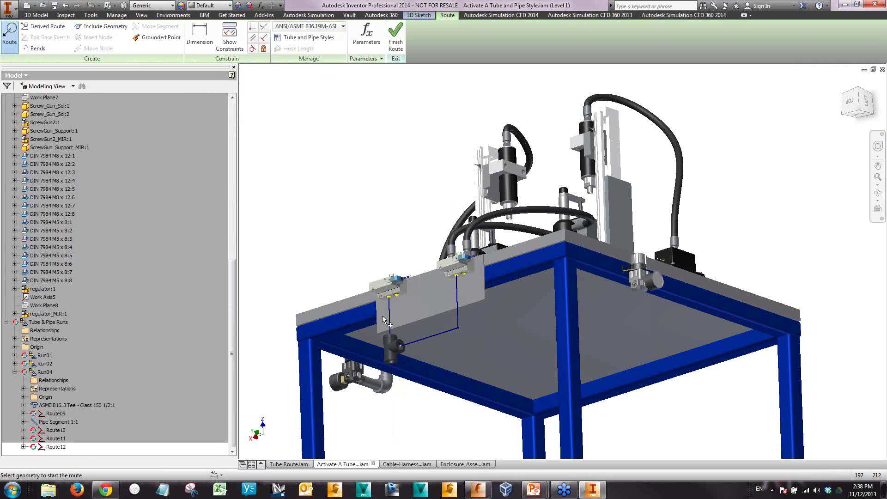
scroll(396, 365, "down", 5)
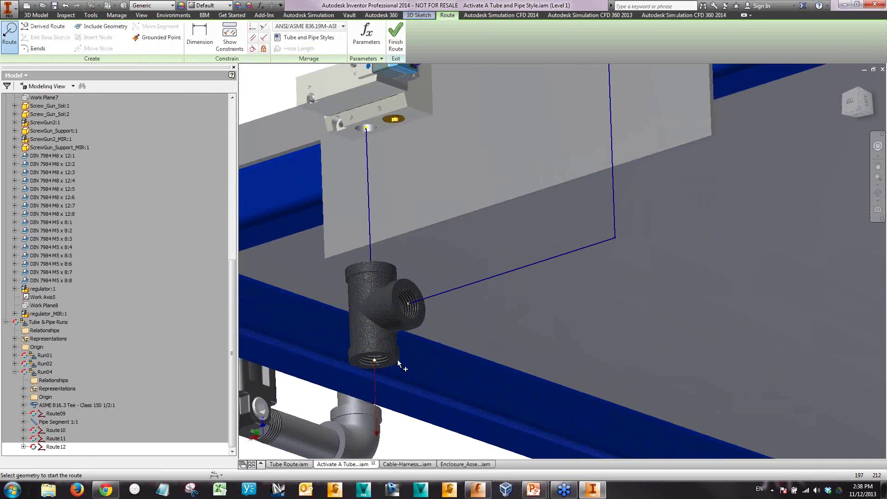
left_click(397, 357)
- End the route at the open port of the filter-regulator unit on the frame's lower rail to generate autoroute solutions
scroll(397, 353, "up", 6)
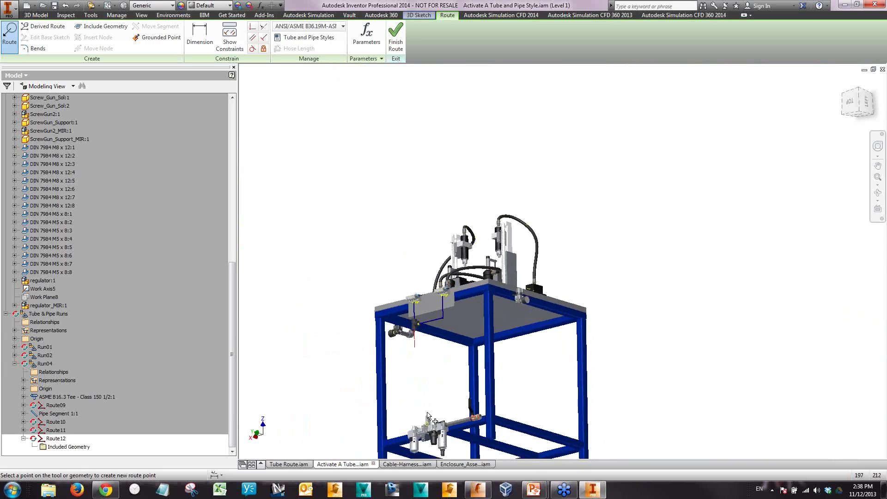
middle_click_drag(420, 392, 483, 428, "shift")
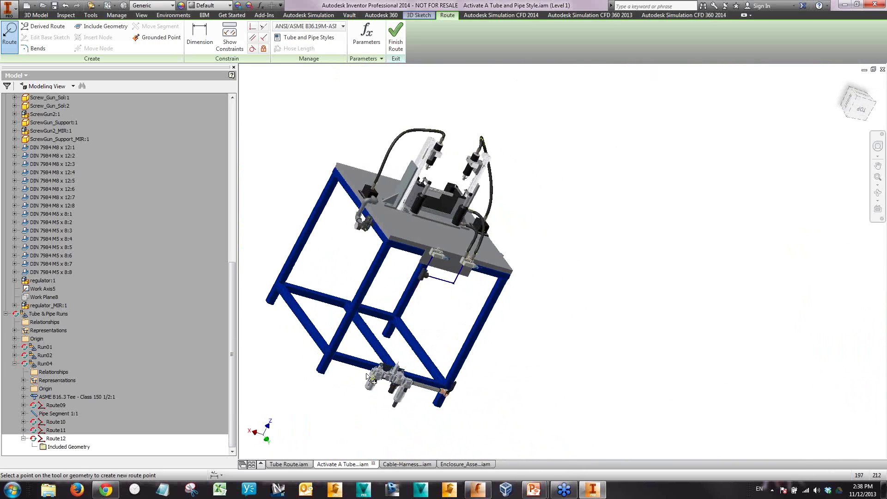
scroll(384, 373, "down", 3)
scroll(384, 376, "down", 3)
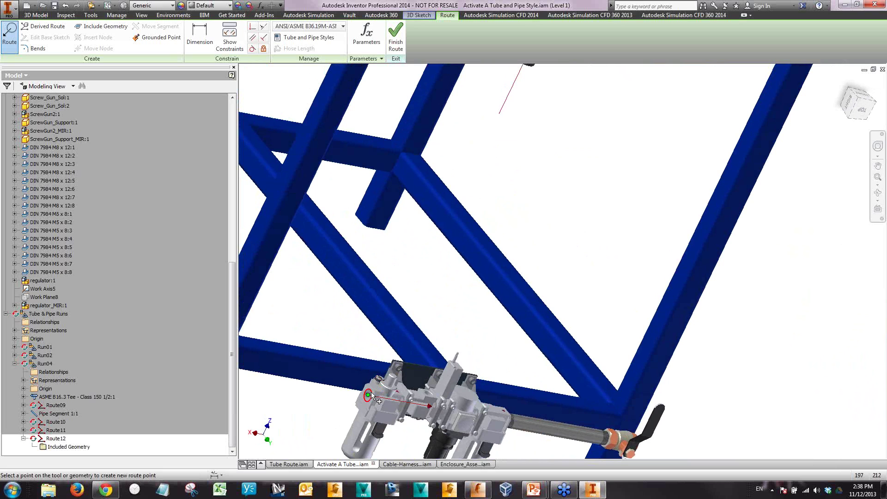
left_click(370, 395)
scroll(407, 356, "up", 2)
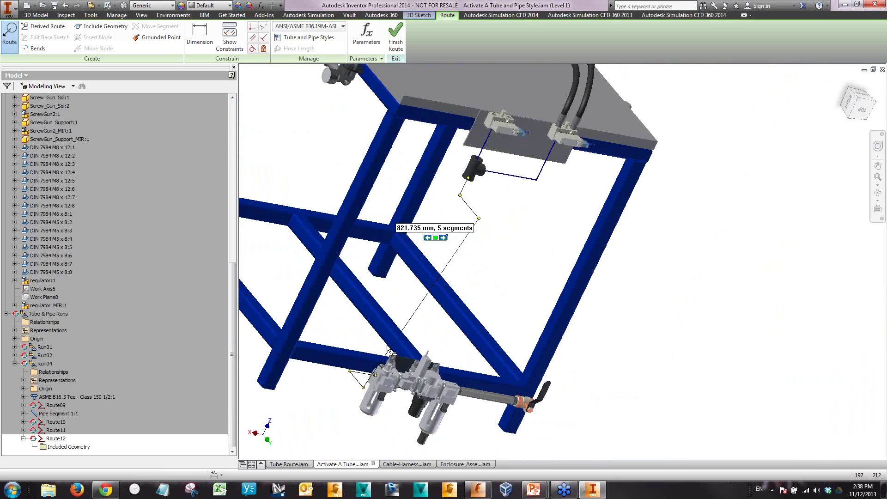
- Compare the alternative autoroute paths, accept the five-segment solution that runs forward just below the tee and finish the route
middle_click_drag(414, 342, 311, 356, "shift")
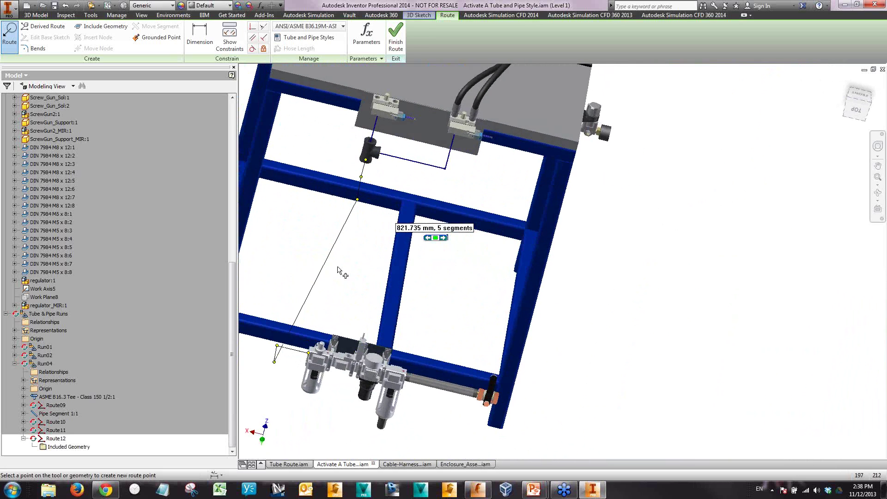
left_click(443, 237)
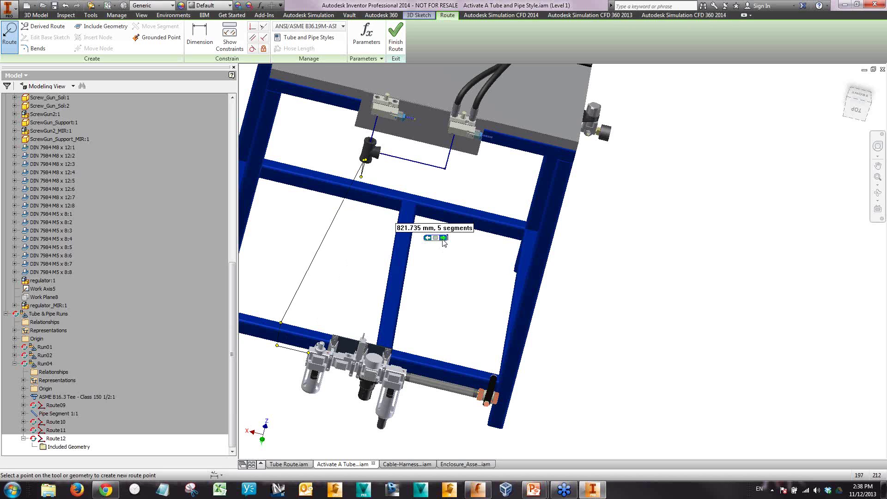
left_click(428, 238)
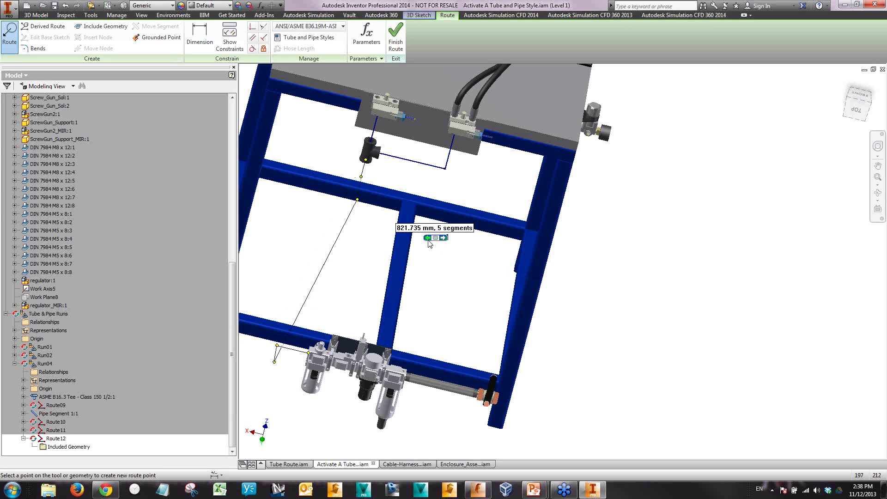
left_click(435, 238)
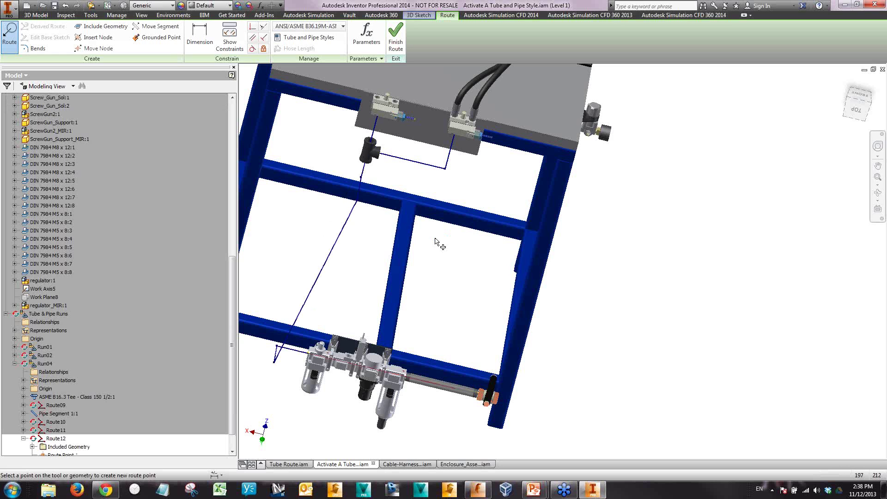
middle_click_drag(416, 257, 345, 211, "shift")
left_click(391, 47)
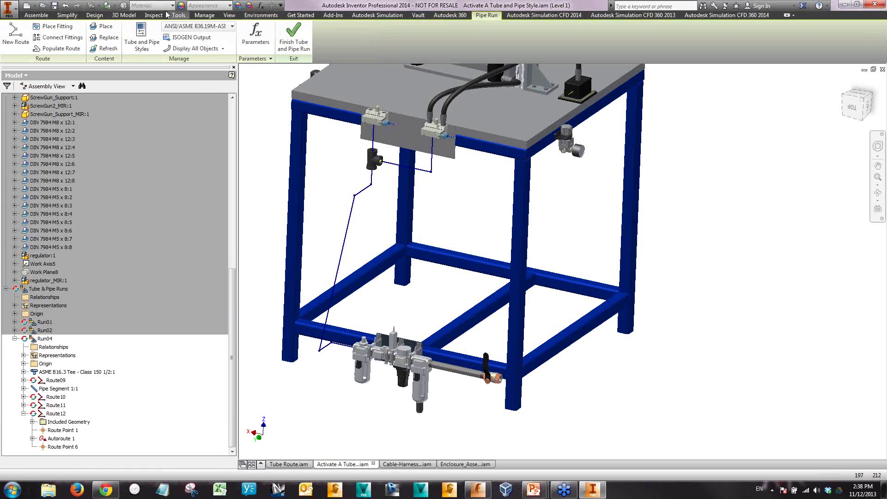
- Populate Route10, Route11 and Route12 with pipes and fittings and finish editing the pipe run
left_click(60, 48)
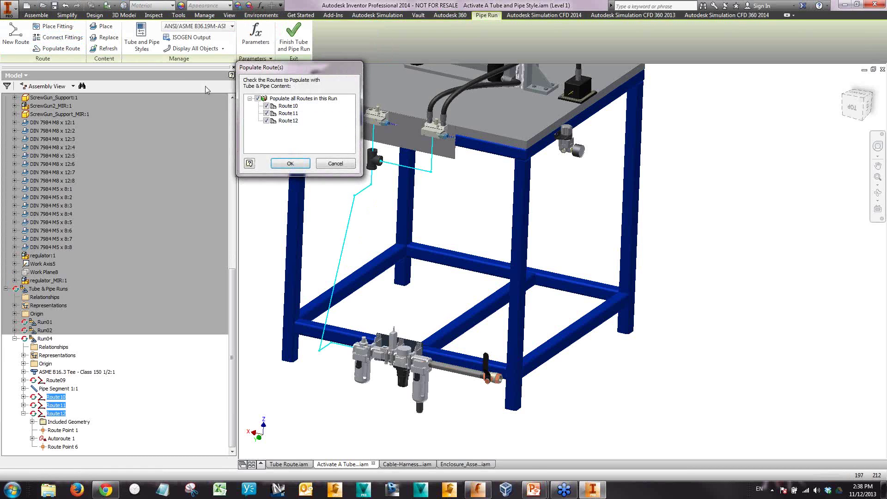
left_click(290, 163)
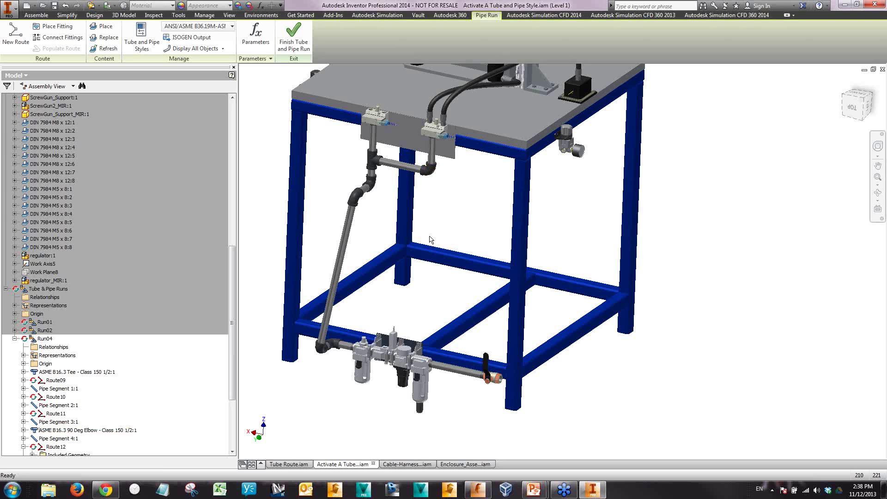
middle_click_drag(434, 230, 422, 289)
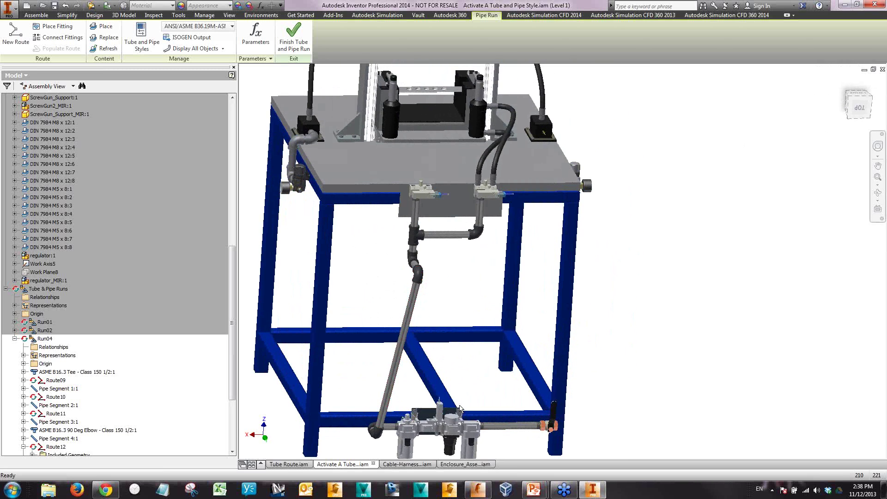
left_click(294, 45)
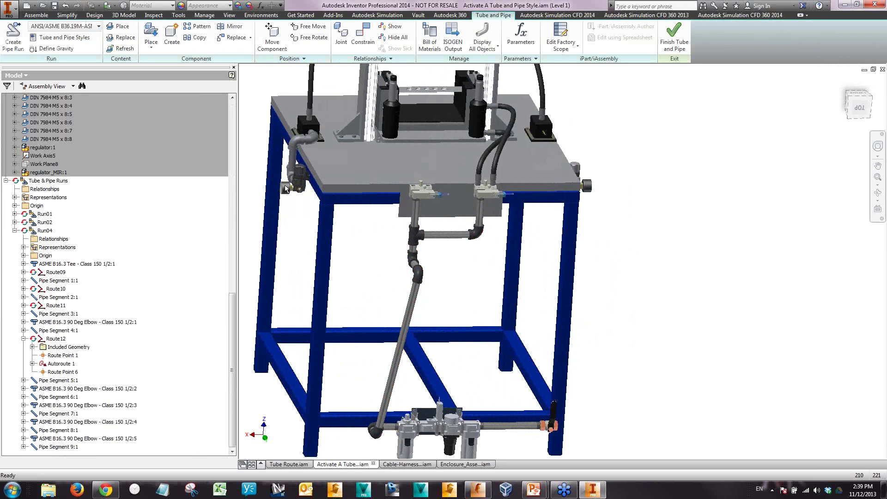
- Set the active tube and pipe style to 1/4" Hose - Male Taper Thread
left_click(97, 29)
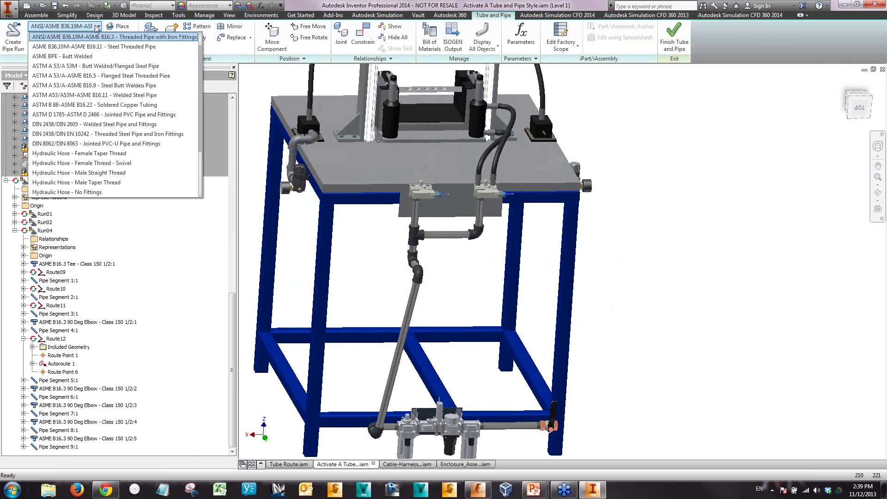
scroll(133, 115, "up", 1)
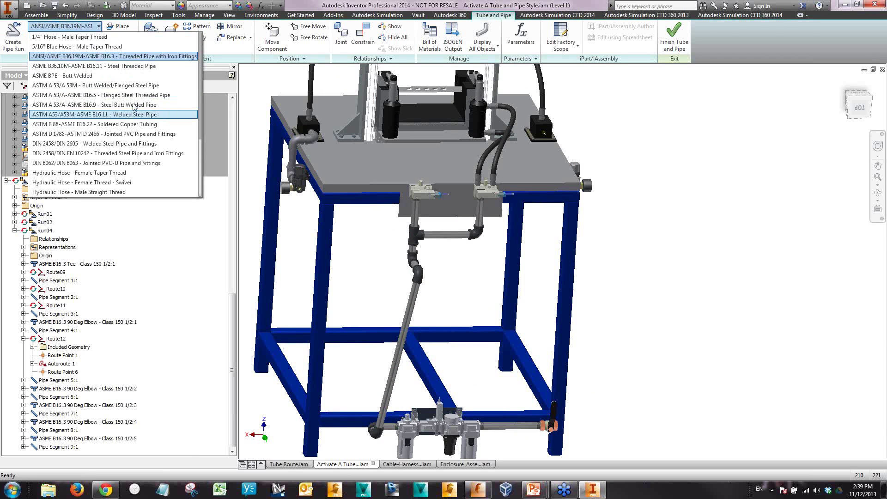
left_click(89, 38)
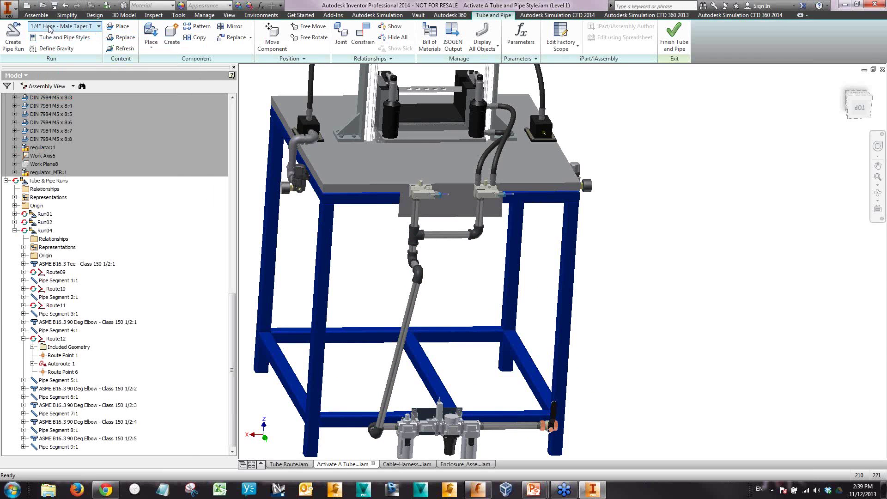
- Create a new run and a flexible hose assembly inside it, keeping the default file names and locations
middle_click_drag(417, 183, 395, 289)
scroll(418, 235, "down", 3)
left_click(11, 38)
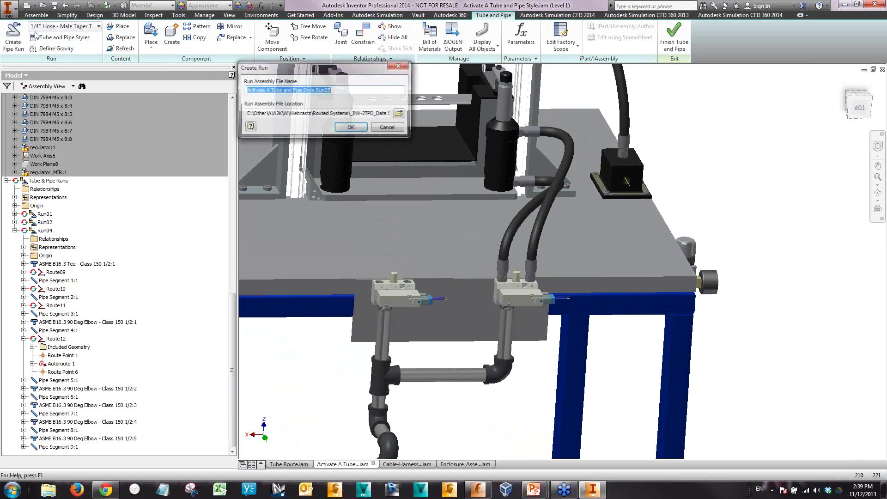
key("Return")
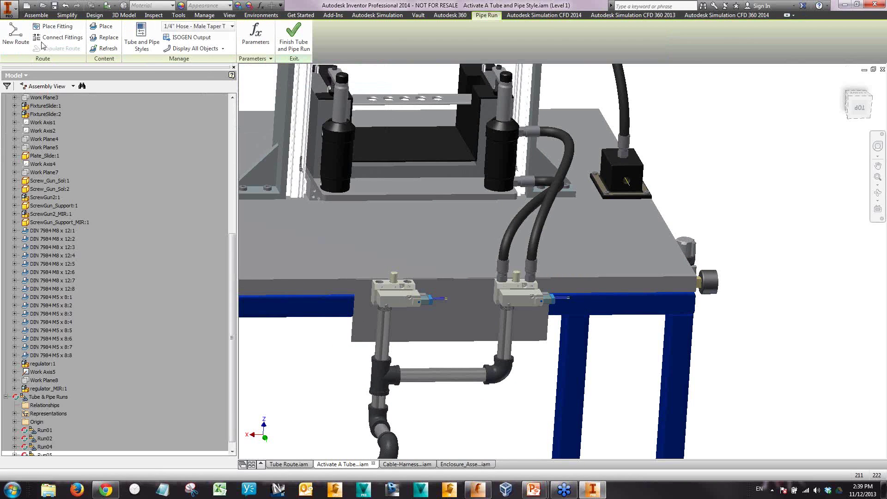
left_click(23, 40)
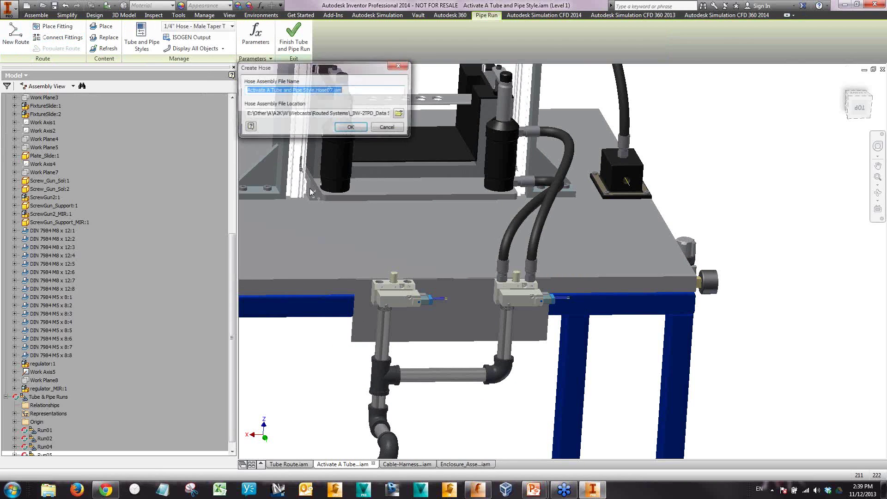
left_click(341, 132)
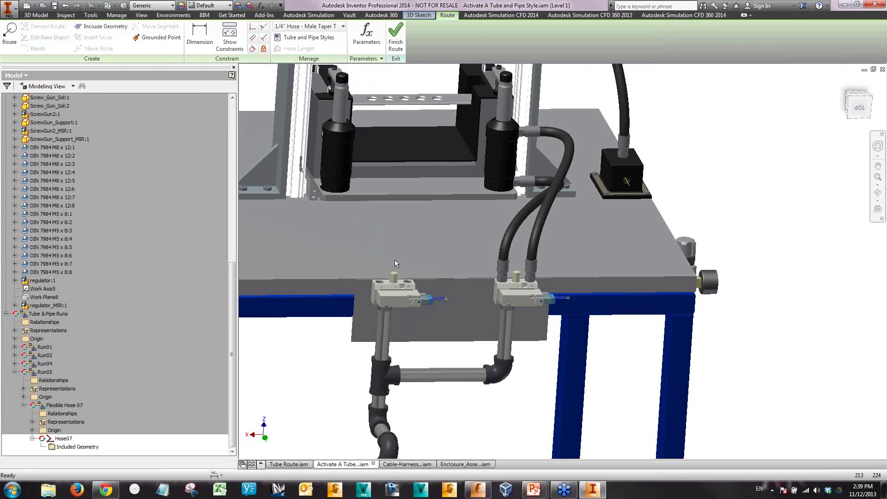
- Place the hose's start fitting on the first solenoid valve's outer top port and its end fitting on the lower port of the hose-free screw gun
scroll(389, 279, "down", 3)
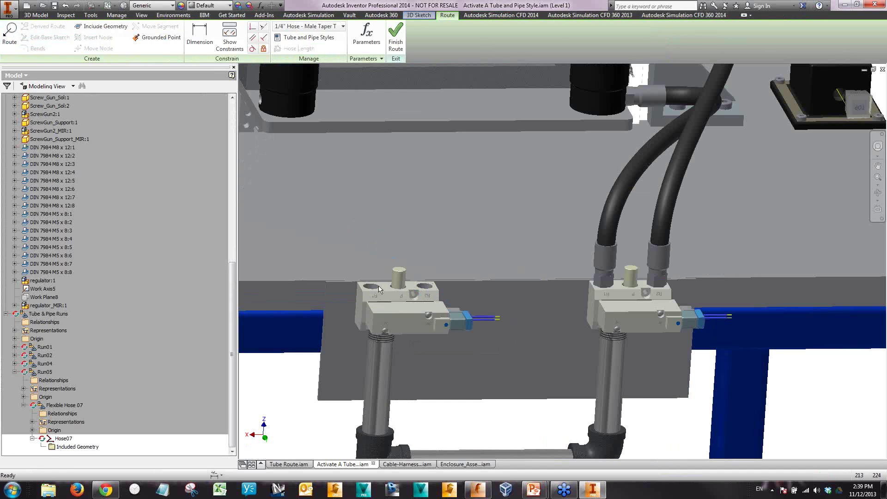
left_click(9, 35)
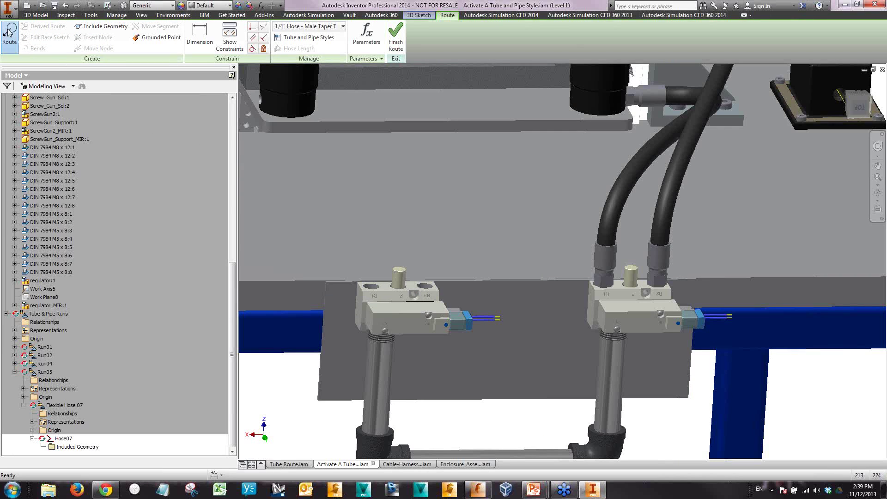
left_click(377, 289)
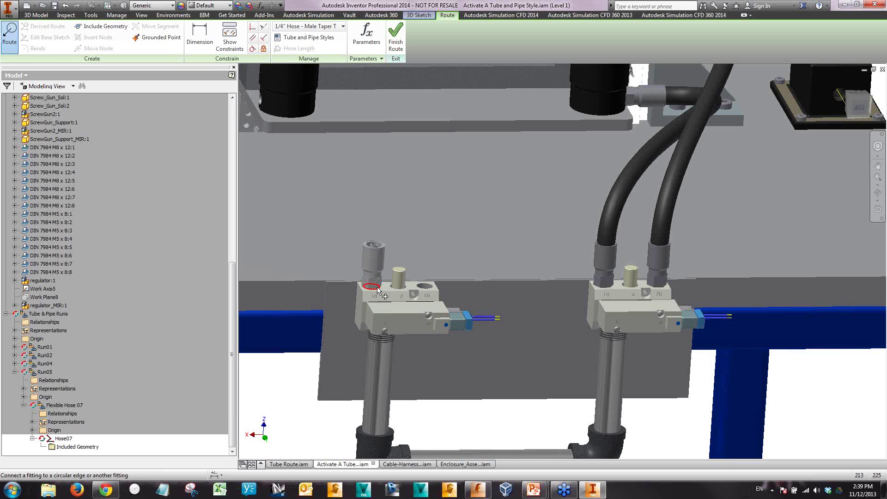
scroll(392, 245, "up", 3)
middle_click_drag(394, 247, 479, 252)
left_click(479, 252)
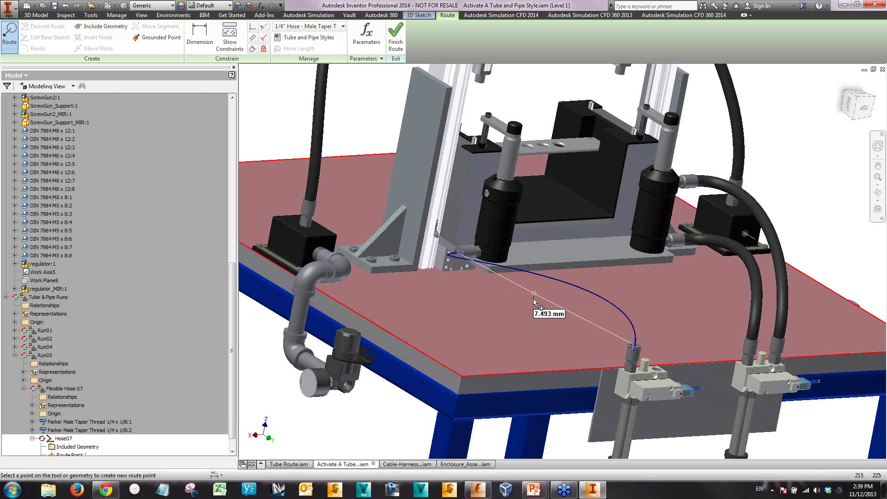
- End the first flexible hose's route without intermediate route points and finish the route
middle_click_drag(531, 304, 472, 316, "shift")
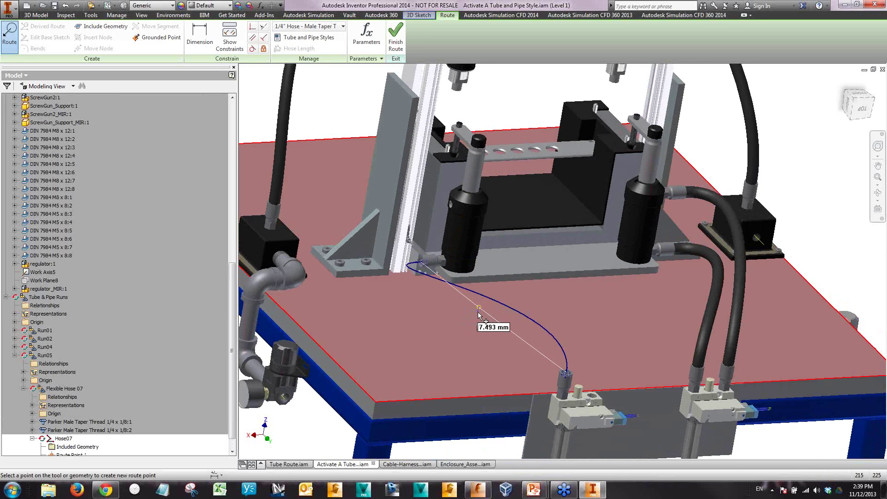
right_click(482, 312)
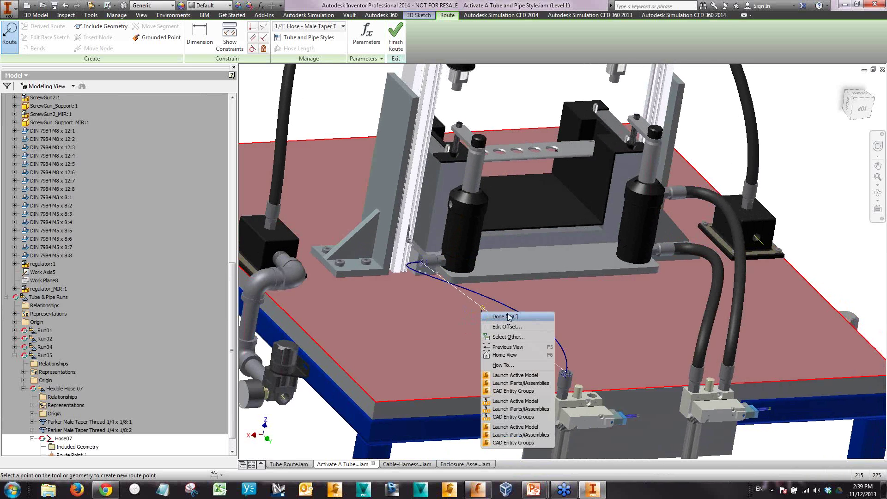
left_click(505, 316)
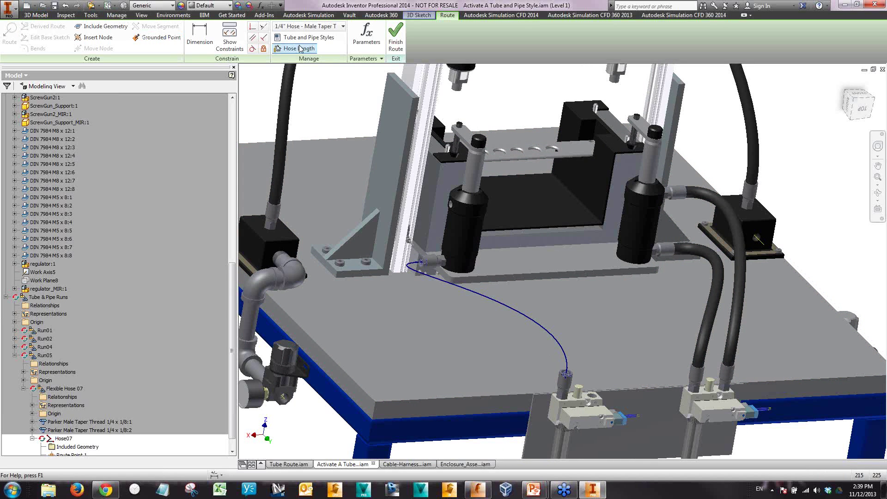
left_click(396, 37)
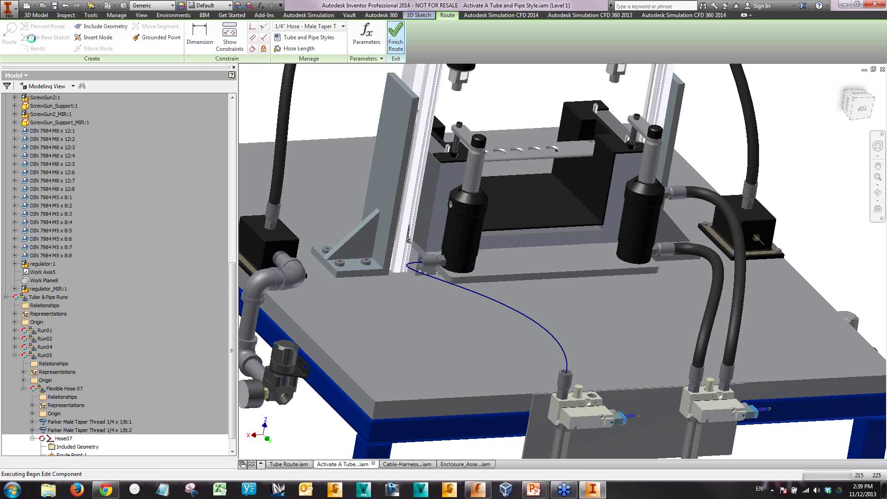
- Create a second flexible hose with default names, placing its fittings on the first valve's free top port and the same screw gun's upper port
left_click(23, 39)
left_click(351, 128)
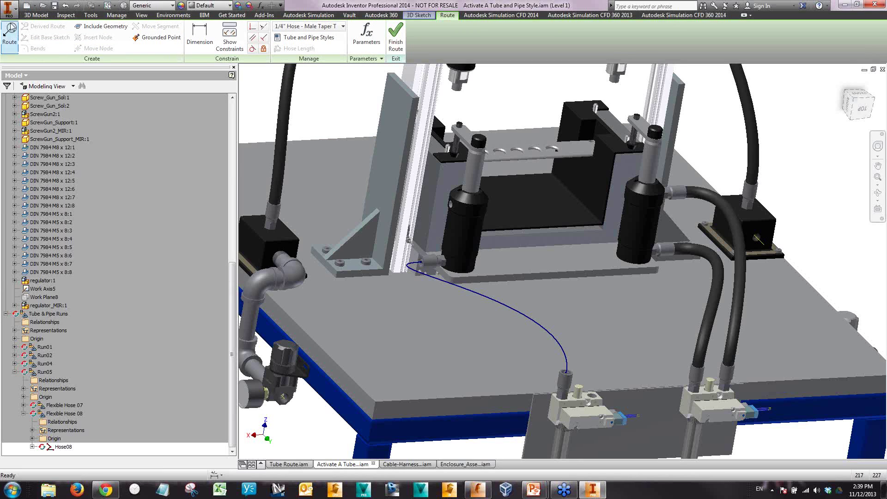
left_click(592, 398)
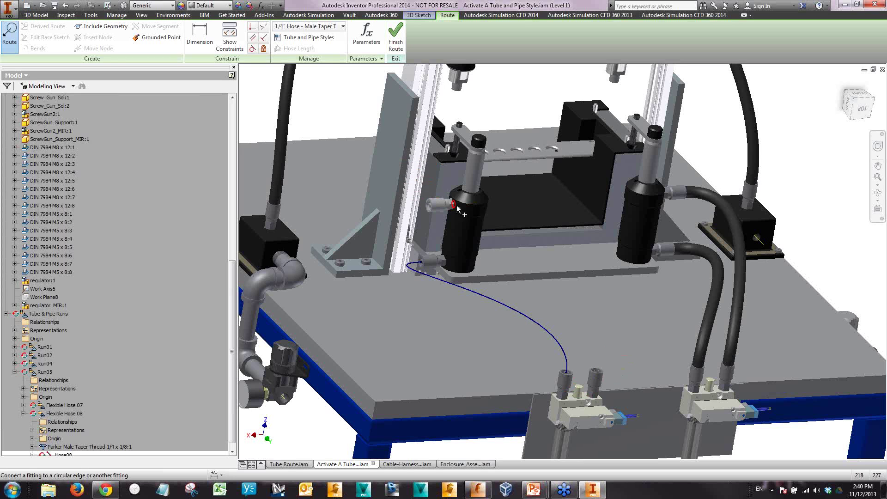
left_click(455, 205)
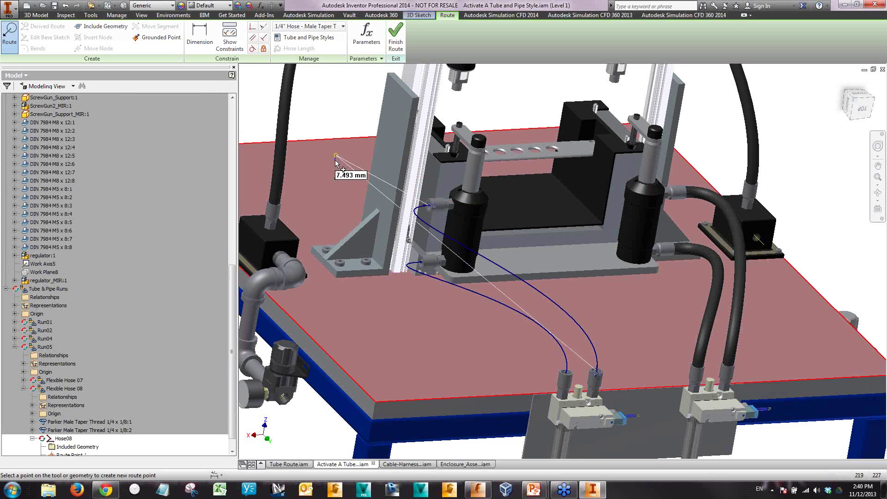
- Stop adding route points to the second flexible hose and finish its route
right_click(336, 157)
left_click(357, 164)
middle_click_drag(414, 178, 369, 152, "shift")
left_click(395, 43)
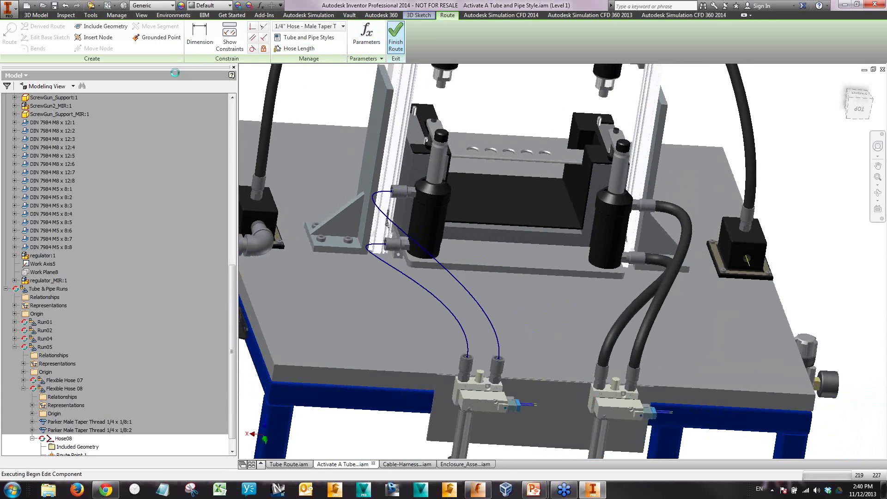
- Populate Hose07 and Hose08, and finish editing both the pipe run and the Tube & Pipe Runs assembly
left_click(67, 49)
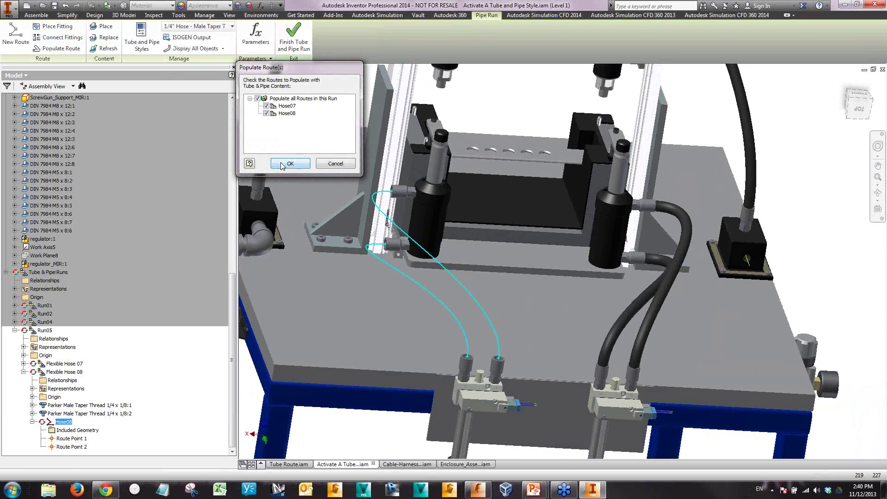
left_click(289, 164)
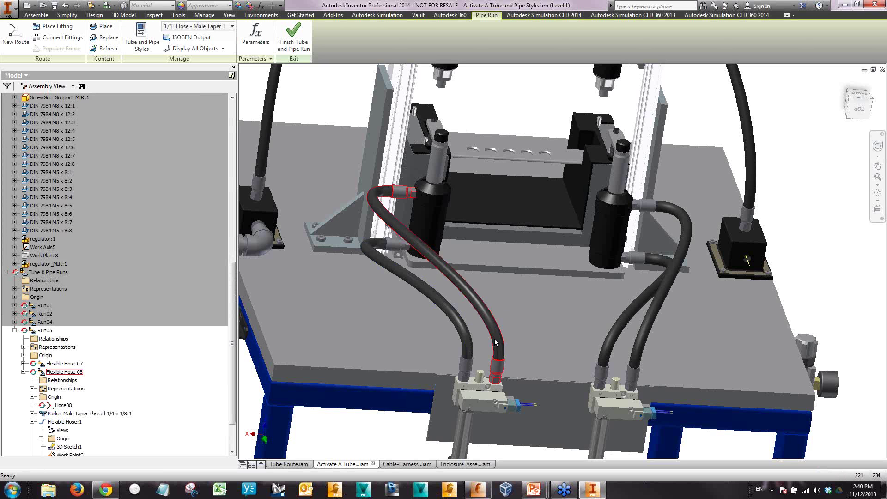
middle_click_drag(416, 348, 411, 210, "shift")
scroll(411, 211, "down", 5)
middle_click_drag(471, 280, 492, 284, "shift")
left_click(294, 37)
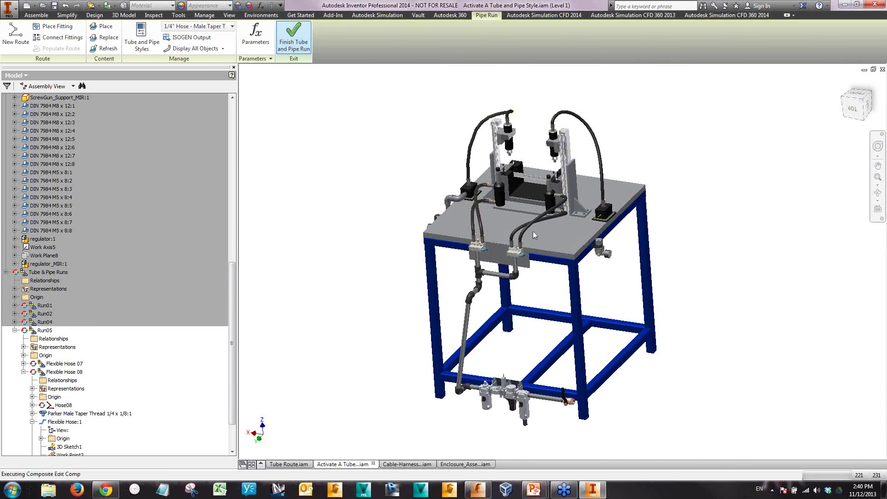
left_click(674, 37)
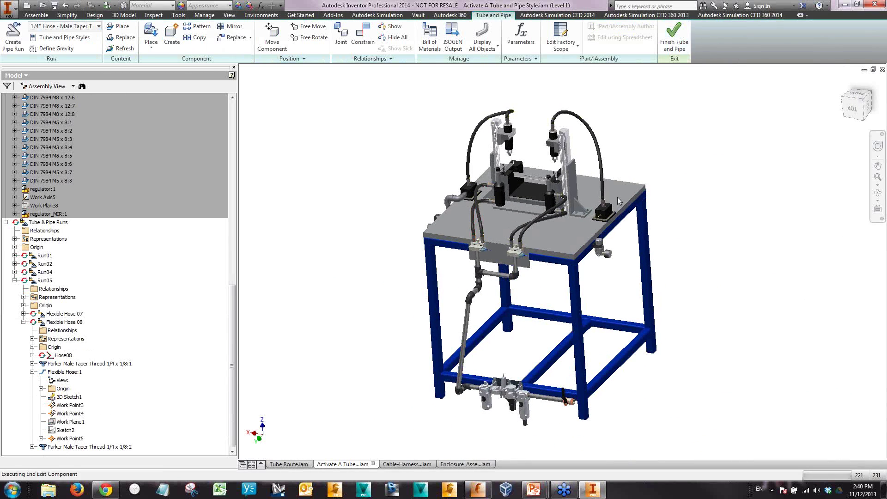
scroll(492, 275, "up", 3)
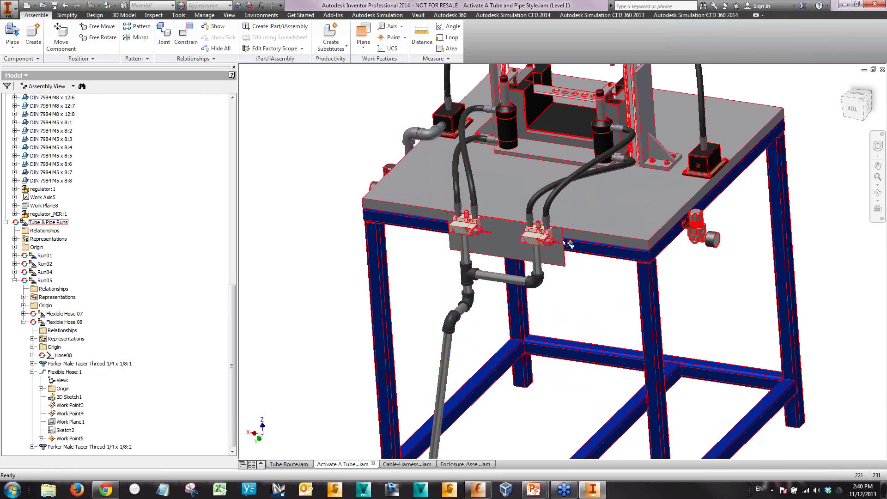
middle_click_drag(581, 299, 479, 271)
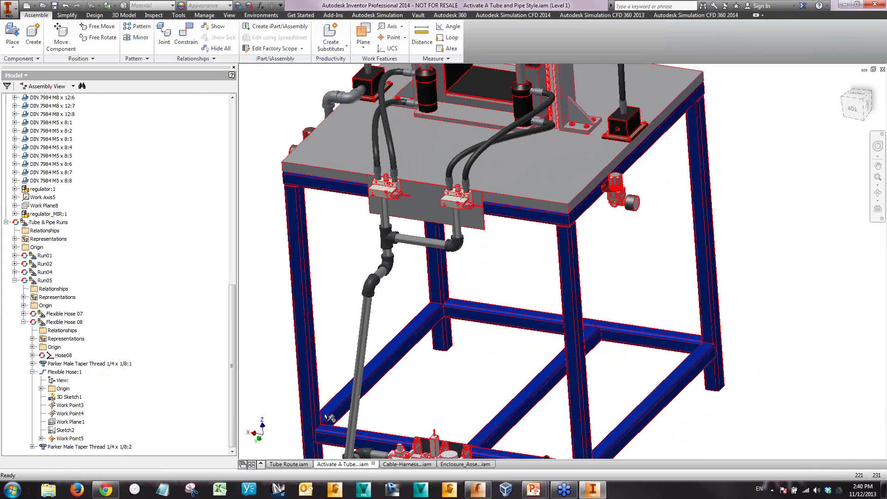
- Switch to Tube Route.iam, activate its Tube & Pipe Runs for editing and set the style to Steel Hydraulic Tubing 3/8"
left_click(290, 464)
middle_click_drag(589, 272, 554, 321, "shift")
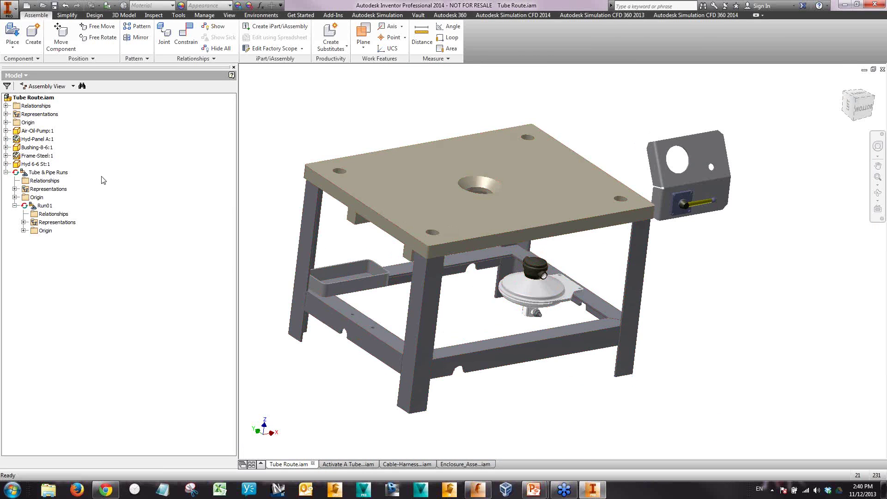
double_click(49, 174)
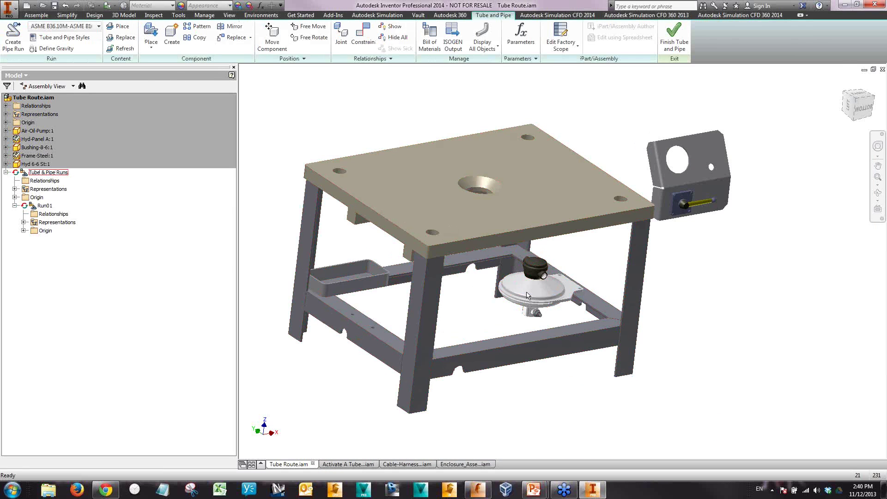
left_click(99, 27)
scroll(83, 169, "down", 1)
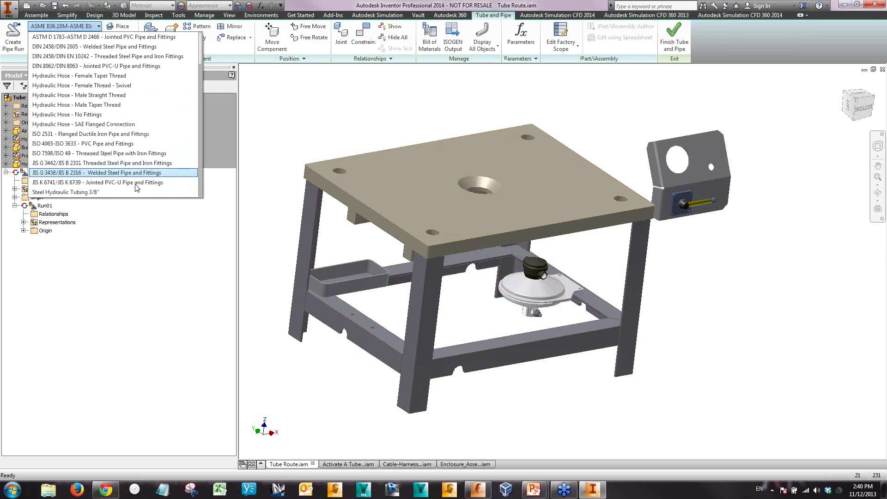
left_click(81, 192)
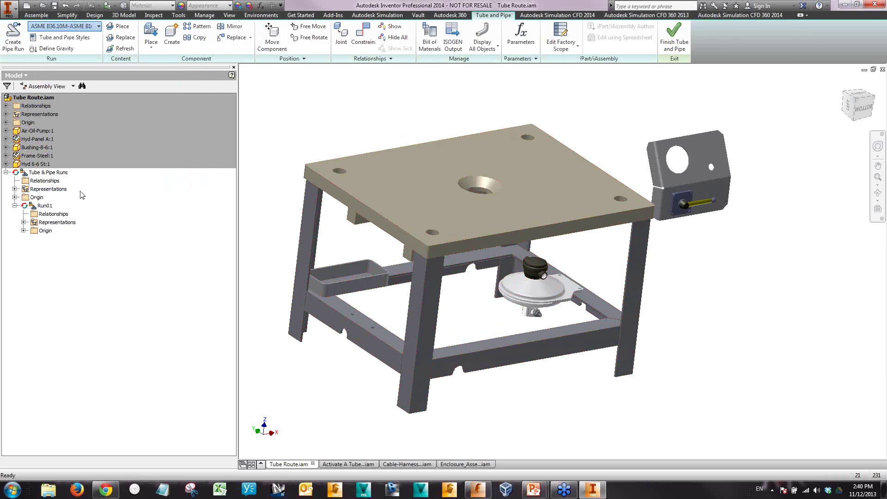
- Create a new pipe run and a route inside it, keeping the default file names and locations
left_click(14, 37)
left_click(352, 128)
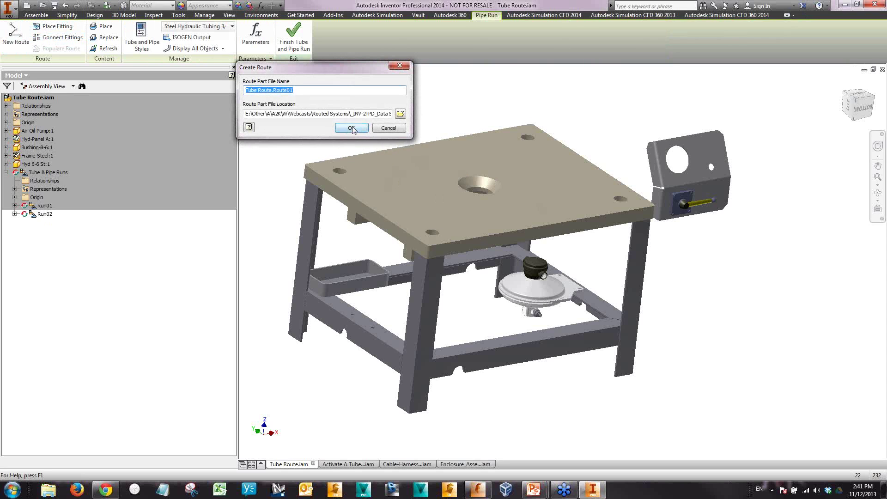
left_click(351, 128)
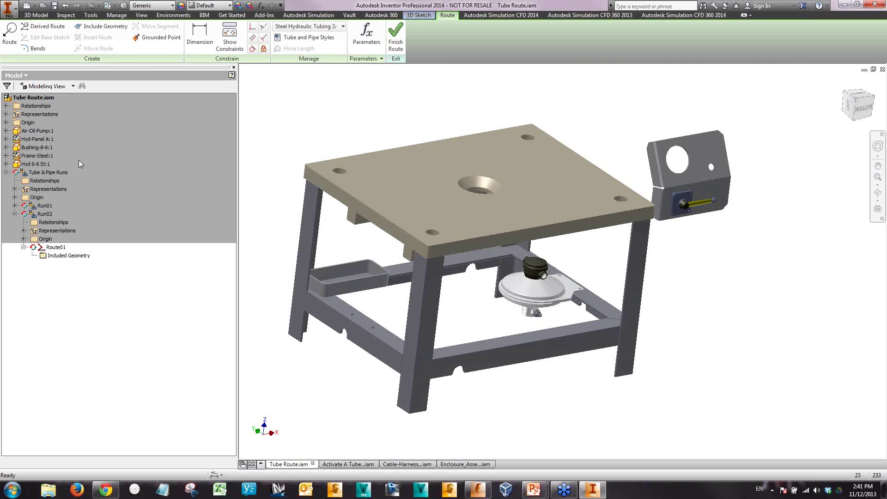
left_click(10, 35)
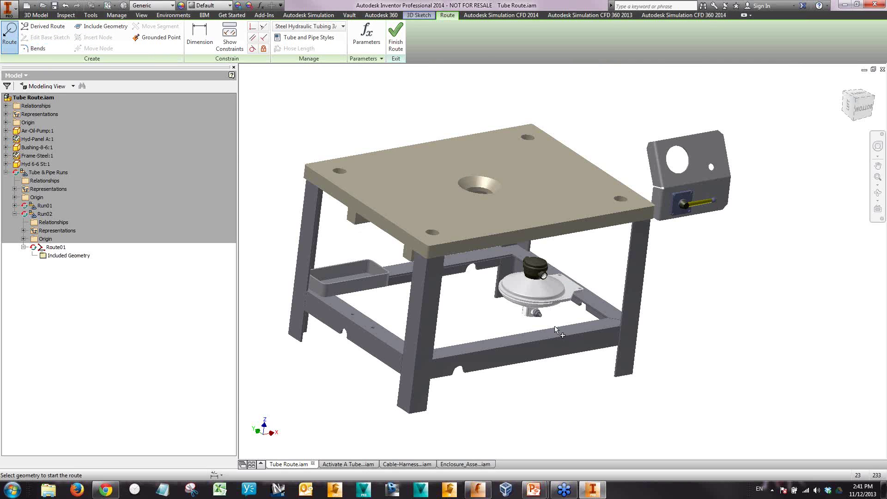
scroll(546, 321, "up", 5)
left_click(517, 304)
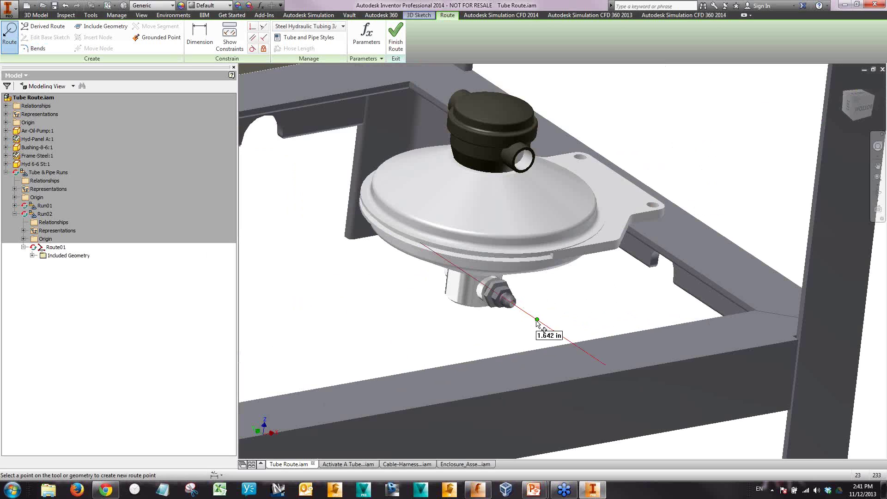
left_click(403, 189)
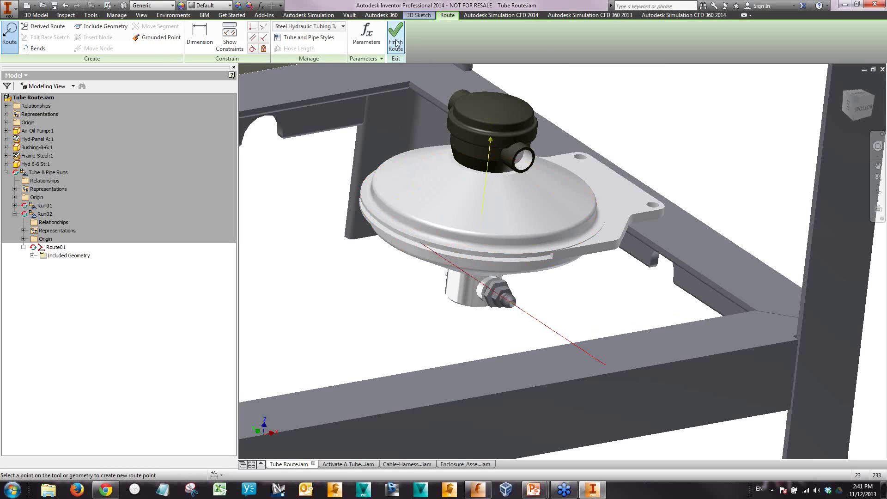
- Set the route part's length unit to millimeter in its document settings
left_click(91, 14)
left_click(141, 42)
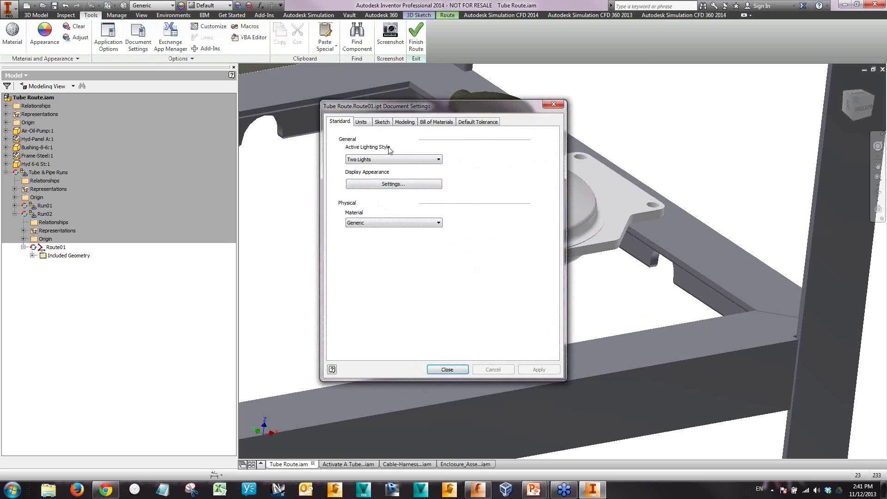
left_click(368, 122)
left_click(384, 157)
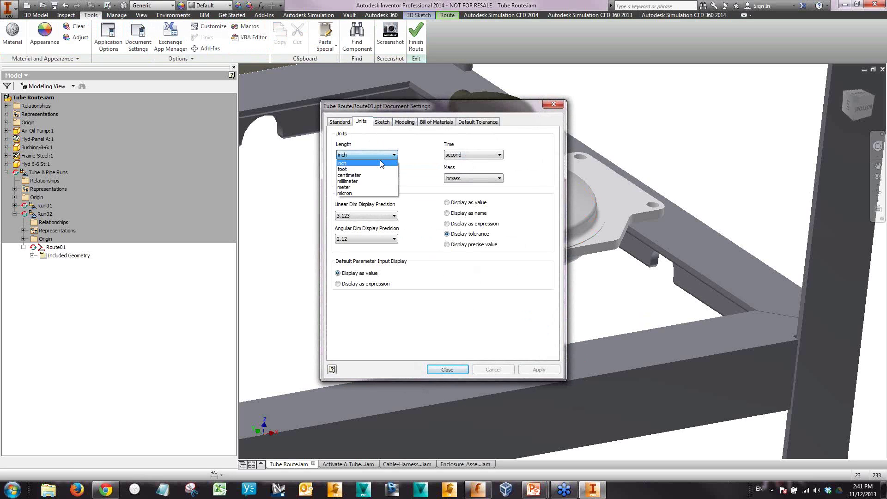
left_click(374, 182)
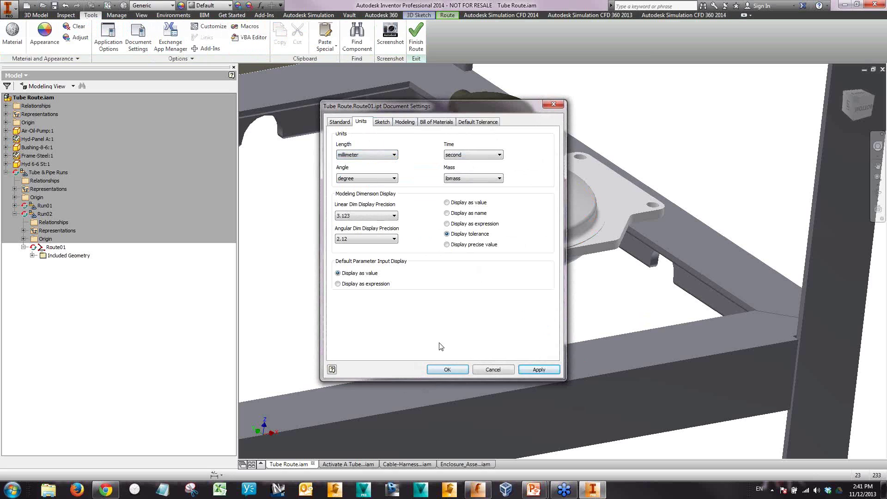
left_click(456, 370)
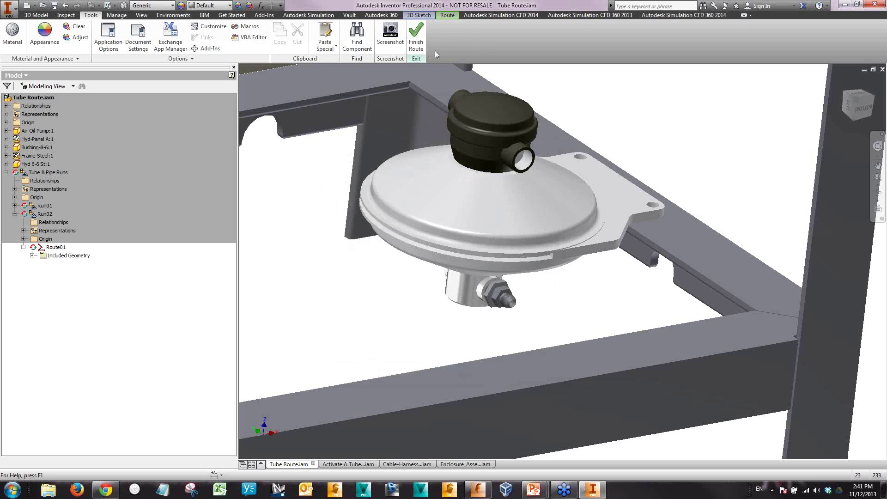
- Start the route at the fitting beneath the air-oil pump and place the second route point 75 mm outward along its axis
left_click(447, 15)
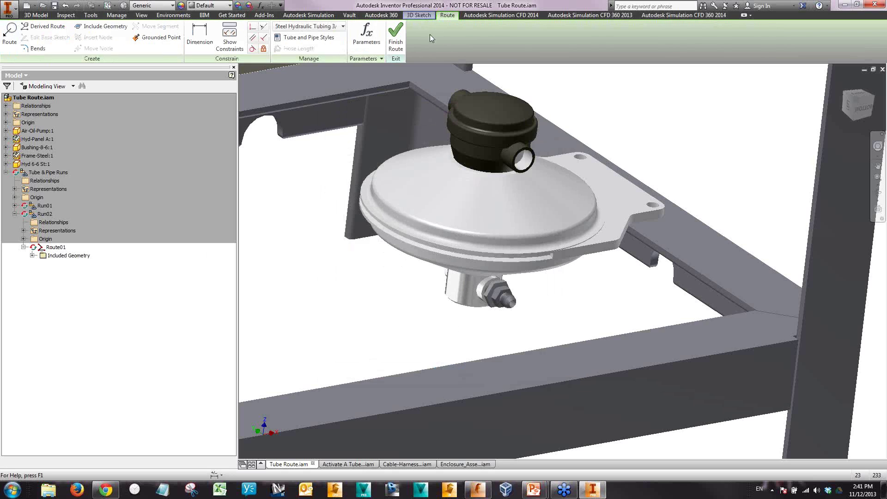
left_click(13, 36)
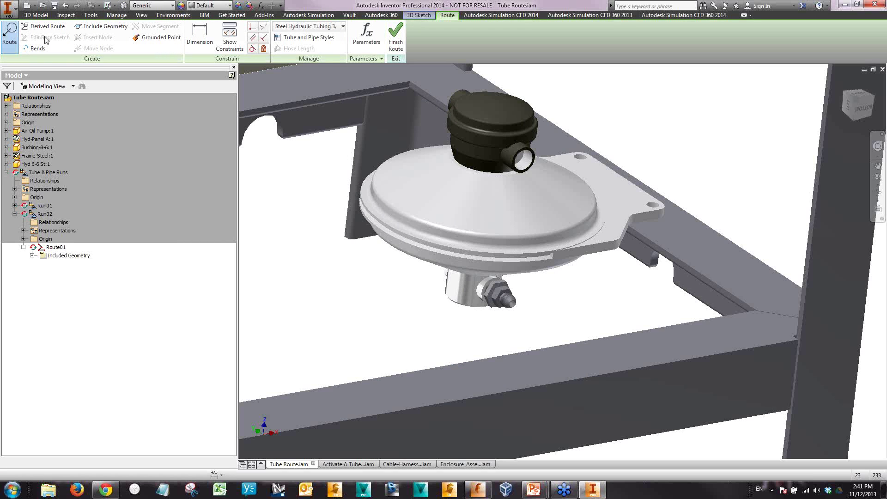
left_click(511, 302)
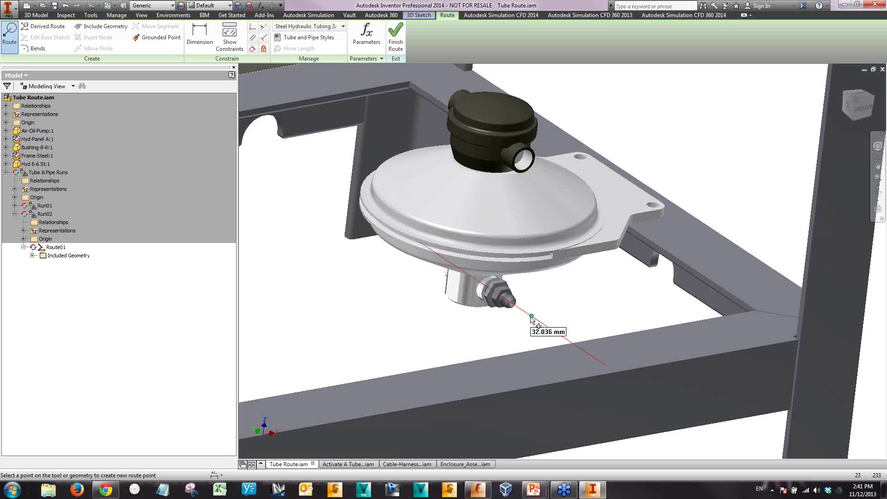
type("75")
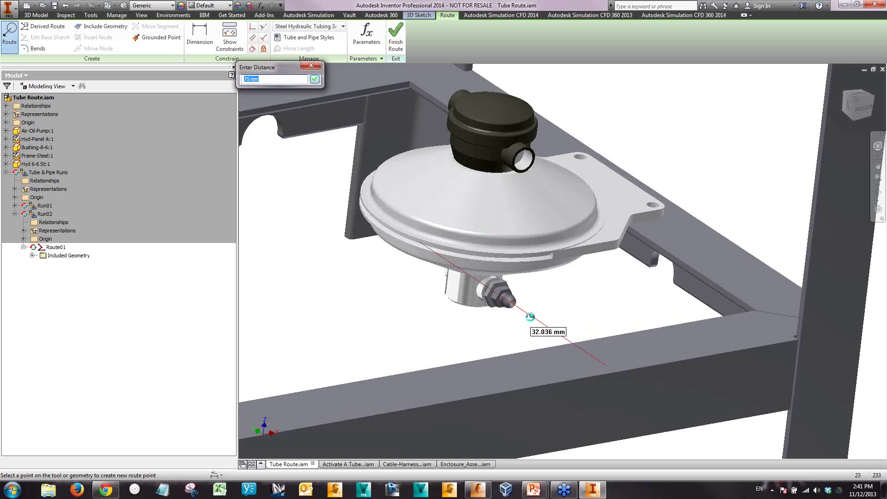
key("Return")
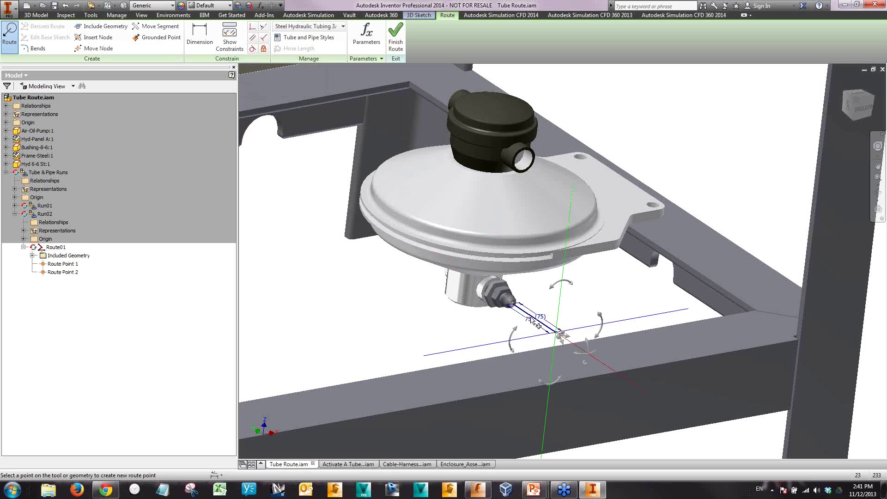
- Place the third route point vertically above the second, point-snapped to the frame rail's top face with a 25 mm offset, and end routing
left_click_drag(567, 334, 557, 278)
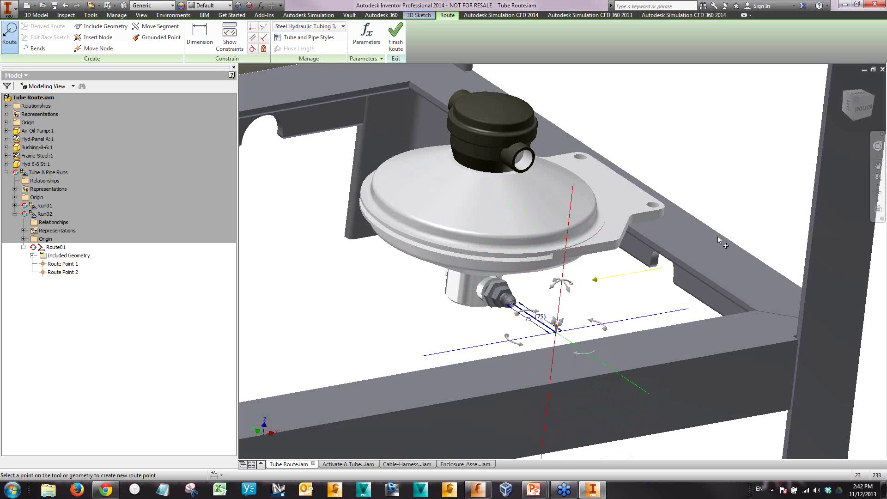
right_click(591, 299)
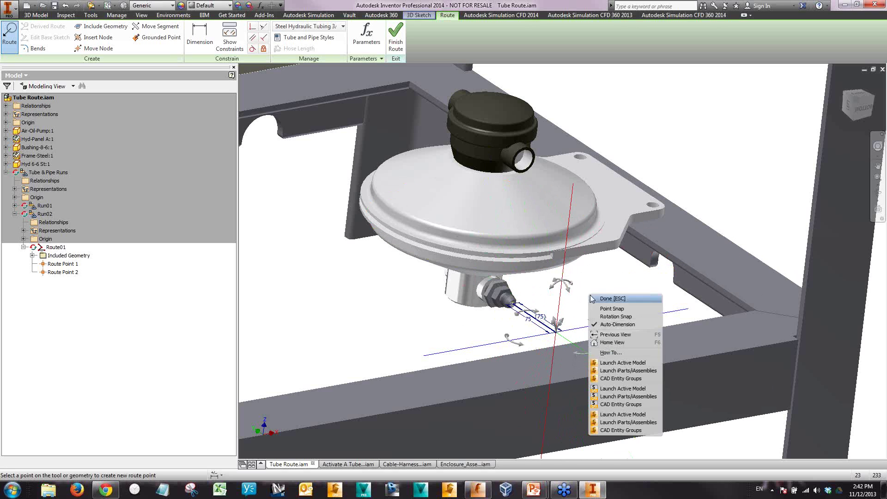
left_click(629, 308)
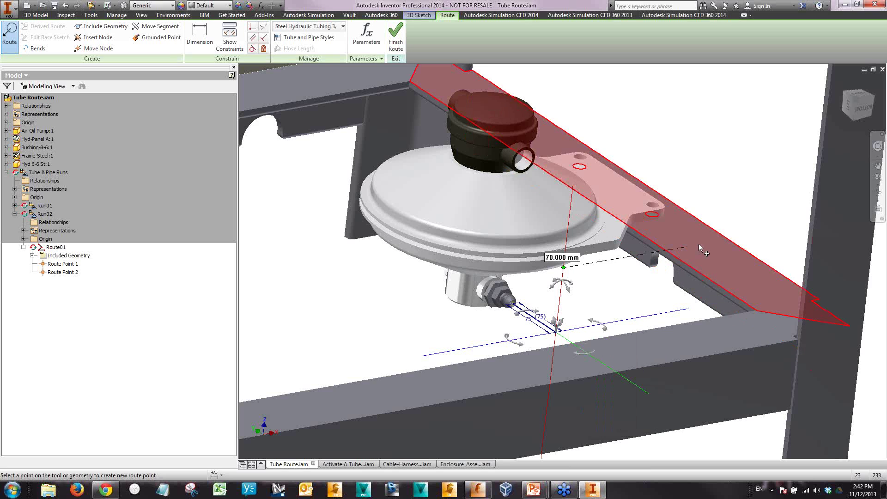
mouse_move(699, 246)
left_click(685, 228)
type("25")
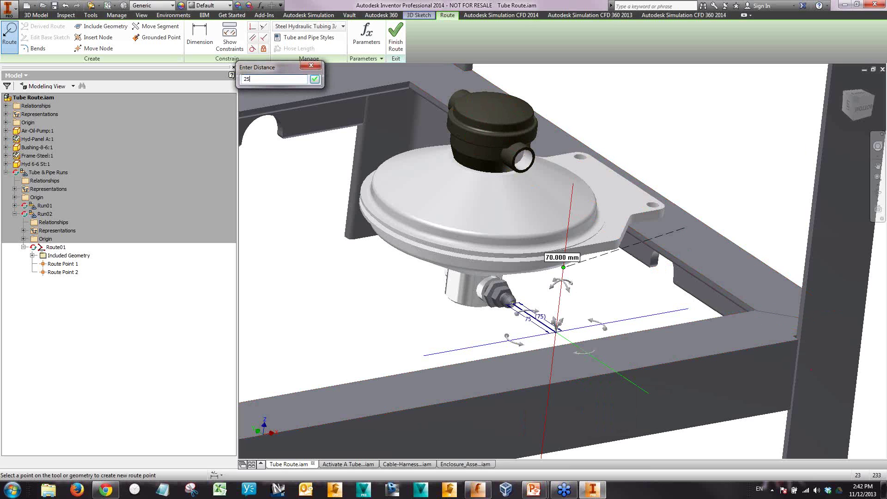
key("Return")
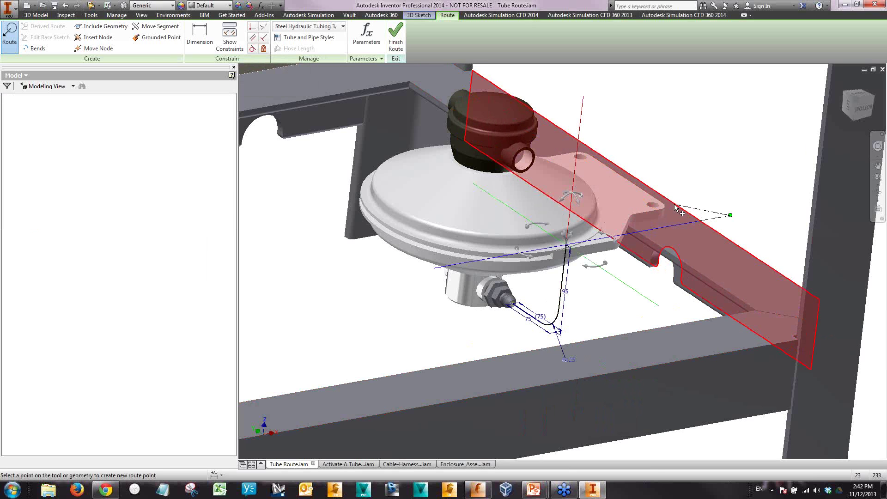
middle_click_drag(615, 221, 520, 253, "shift")
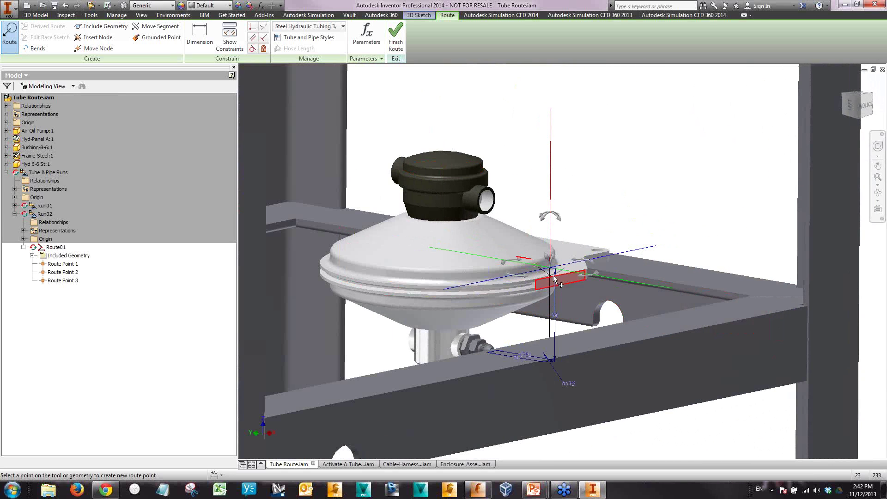
middle_click_drag(664, 275, 707, 204, "shift")
right_click(720, 193)
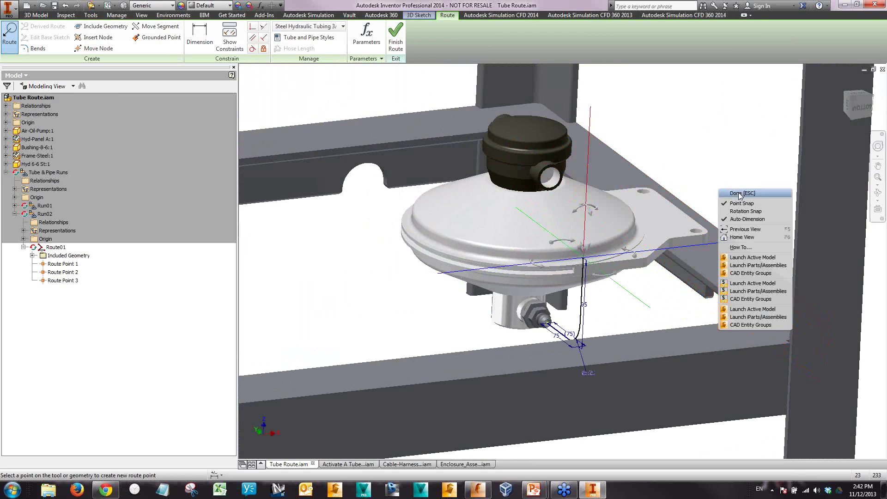
left_click(721, 193)
- Draw a 500 mm construction line from the third route point, horizontally outward past the pump's mounting plate
middle_click_drag(613, 260, 503, 125, "shift")
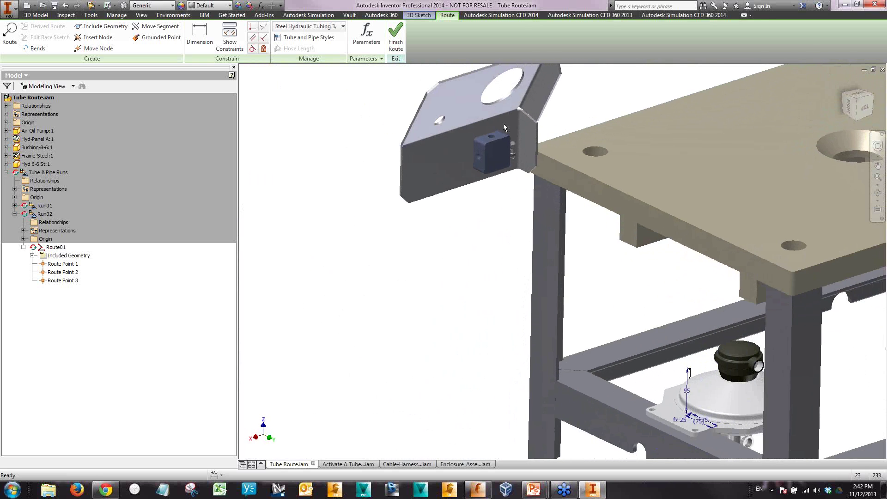
middle_click_drag(675, 336, 578, 323)
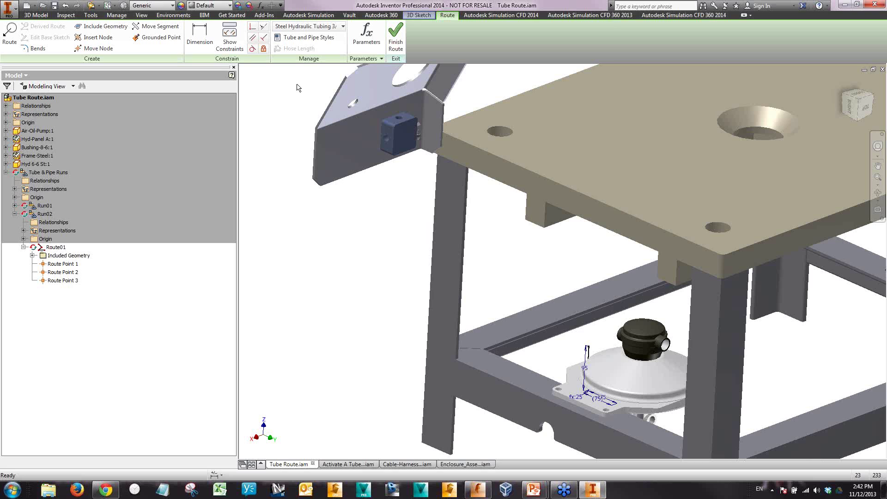
right_click(591, 349)
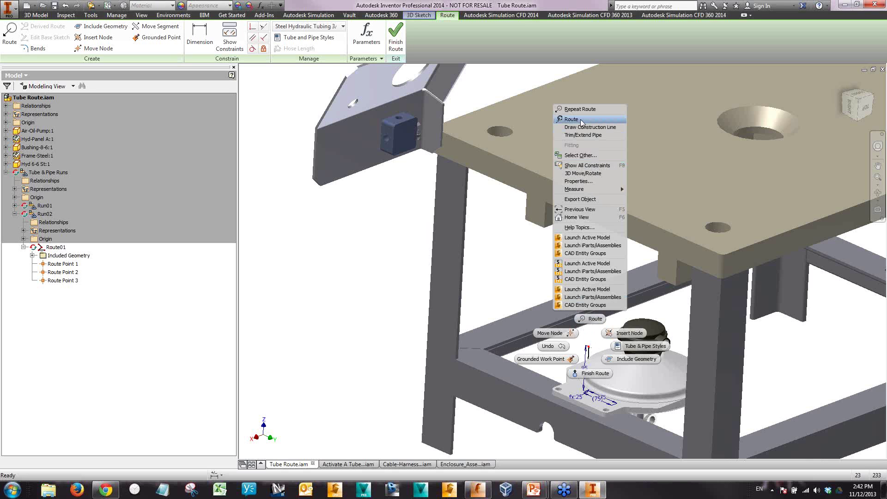
left_click(589, 127)
middle_click_drag(568, 283, 520, 276, "shift")
scroll(556, 276, "down", 2)
left_click_drag(544, 279, 589, 341)
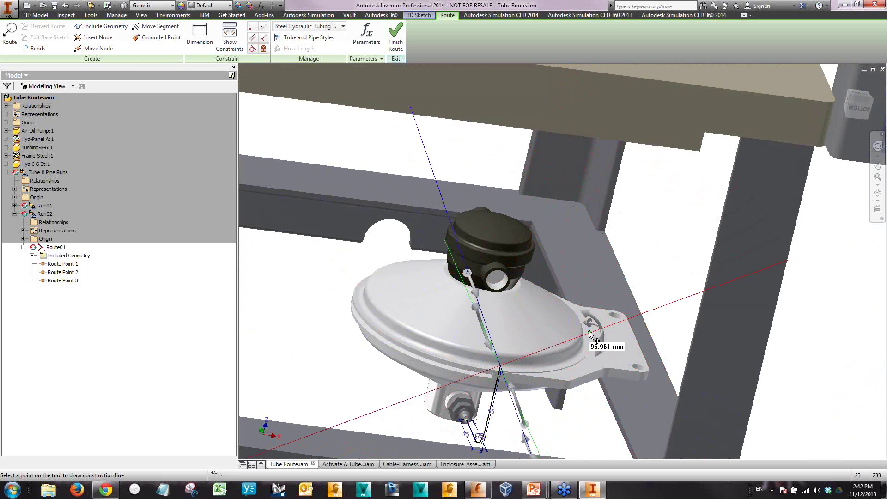
type("500")
key("Return")
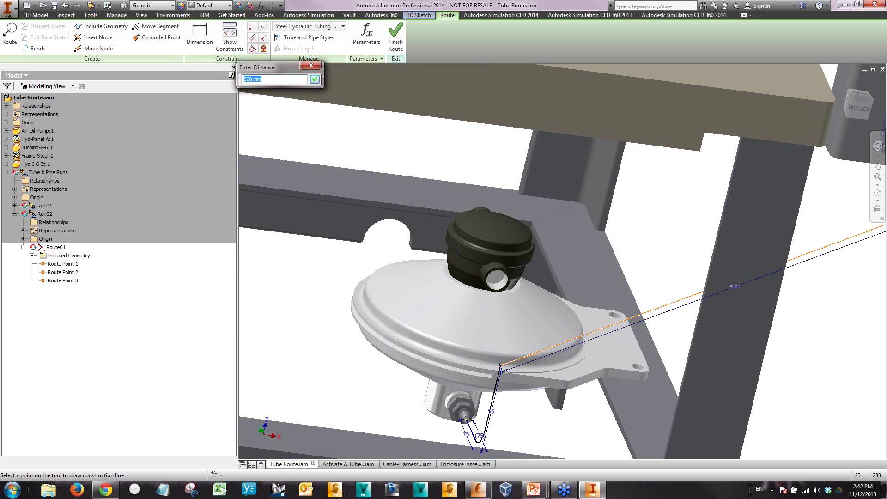
- Start a second route branch at the fitting beside the blue block on the panel and place its next point 100 mm outward along the axis
scroll(834, 273, "down", 5)
middle_click_drag(820, 298, 503, 245, "shift")
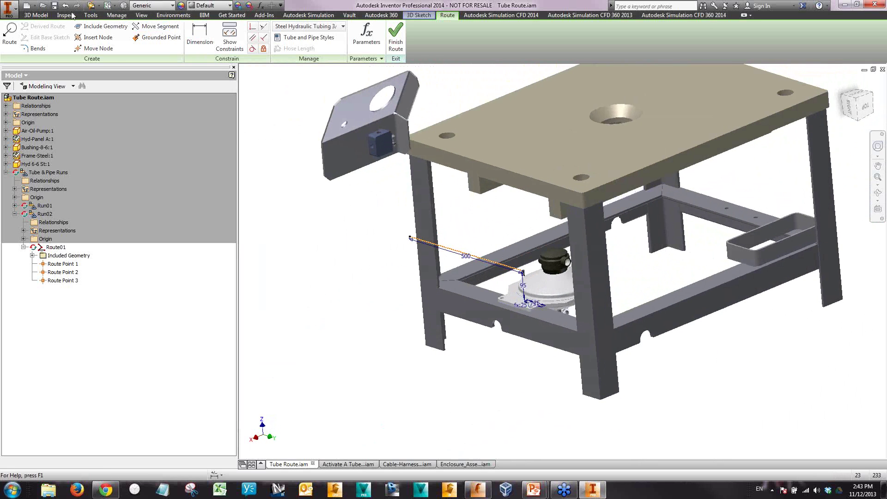
left_click(9, 34)
middle_click_drag(398, 222, 385, 173, "shift")
scroll(387, 195, "up", 5)
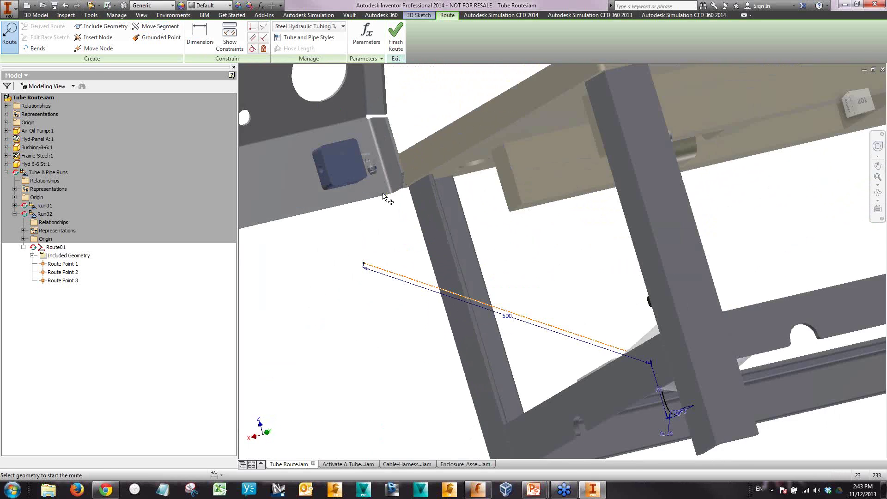
left_click(367, 157)
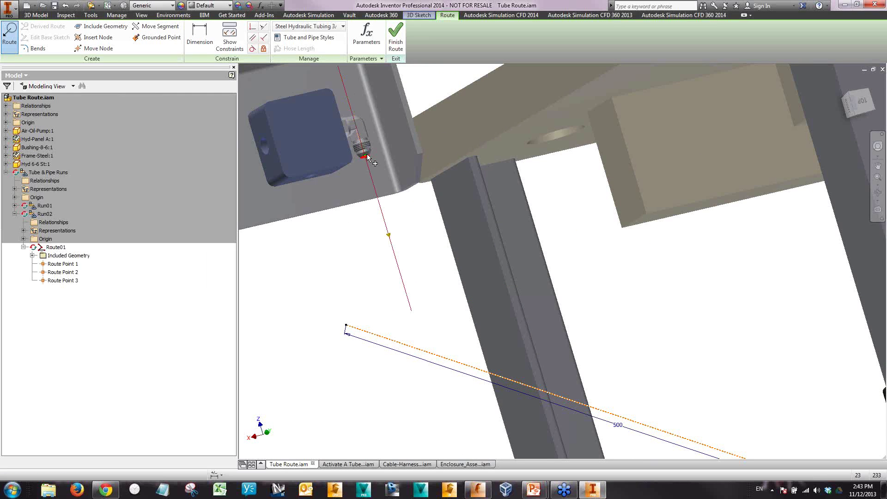
type("100")
key("Return")
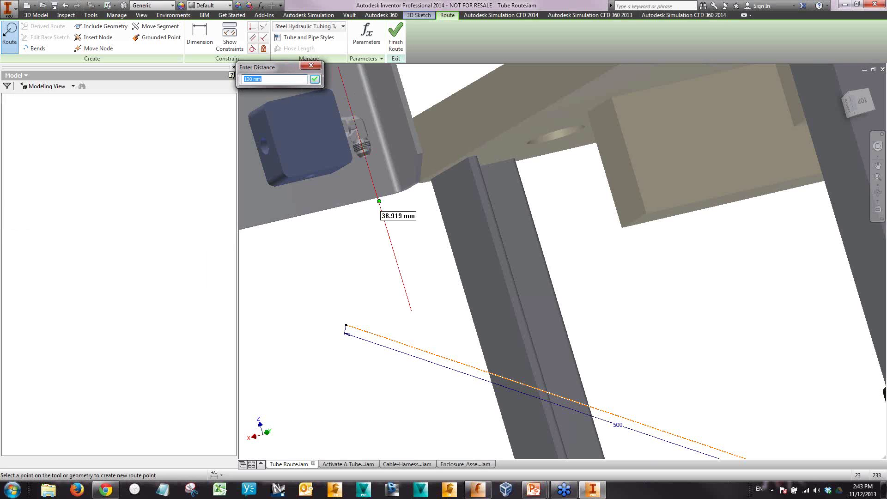
- With Rotation Snap, aim the branch at the construction line and place the next route point where the axis meets that line
middle_click_drag(472, 235, 454, 254, "shift")
scroll(455, 254, "down", 3)
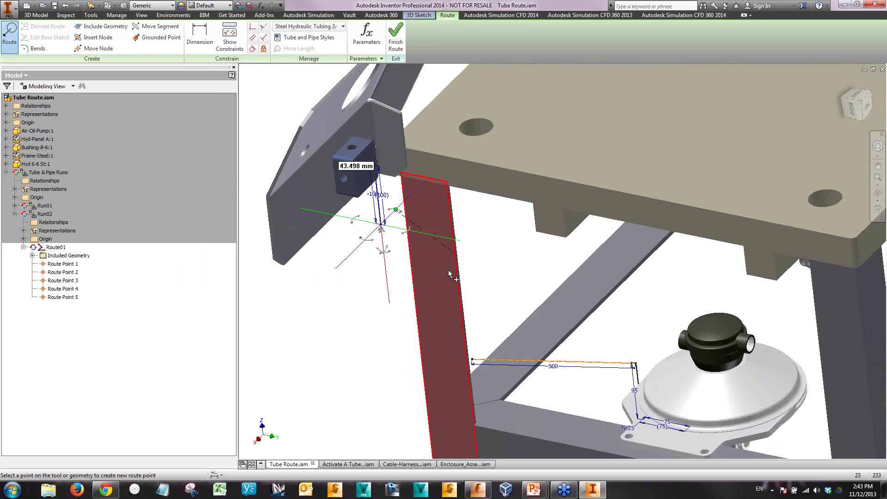
right_click(368, 273)
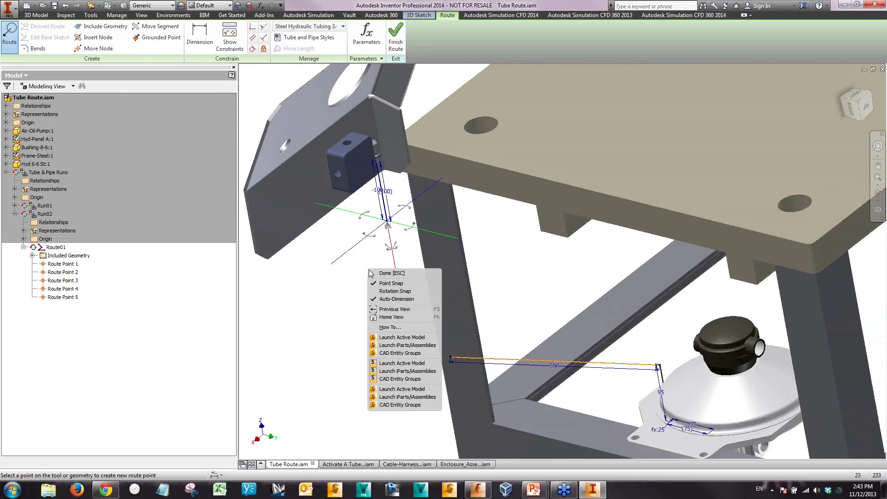
left_click(390, 291)
left_click_drag(396, 251, 499, 359)
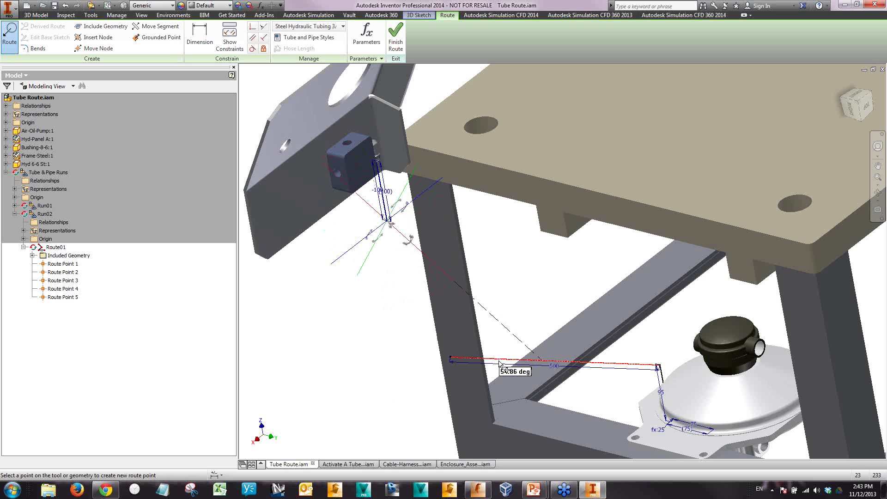
left_click_drag(499, 361, 500, 361)
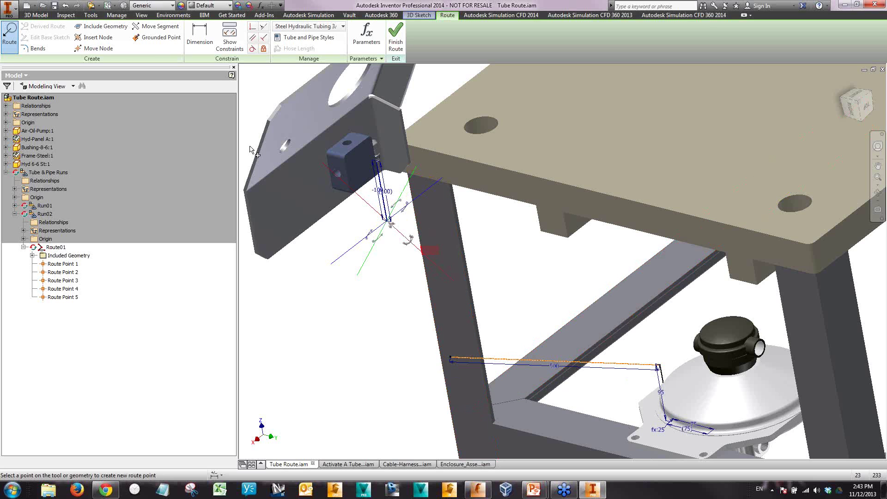
left_click(543, 363)
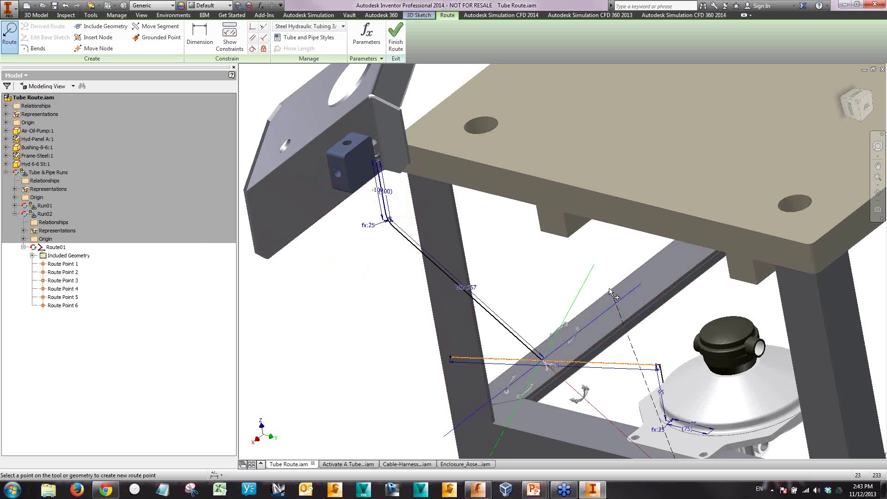
middle_click_drag(518, 249, 440, 213)
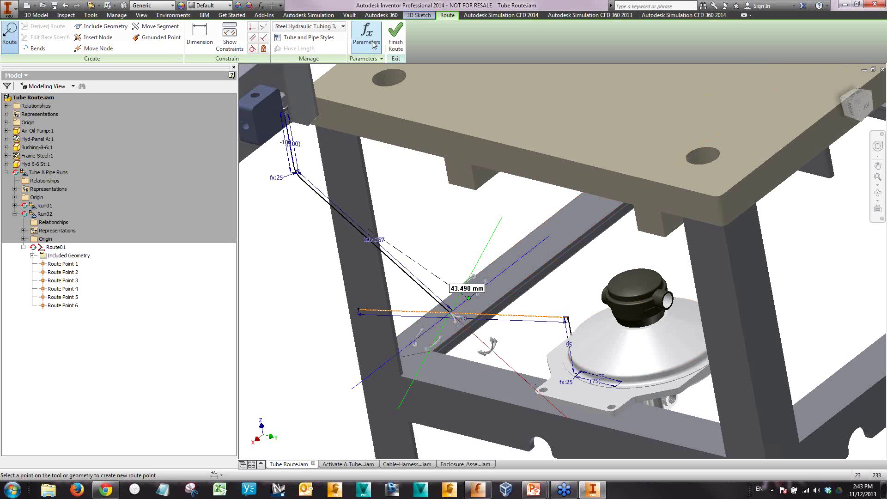
left_click(396, 37)
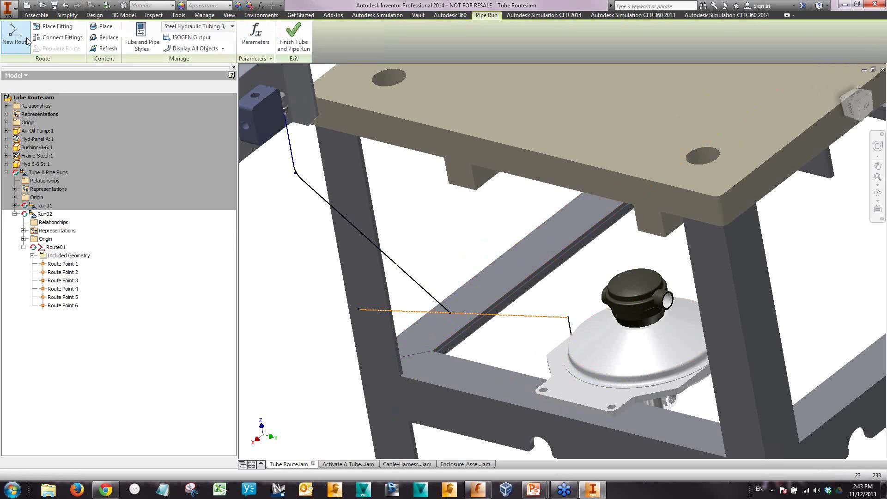
left_click(15, 33)
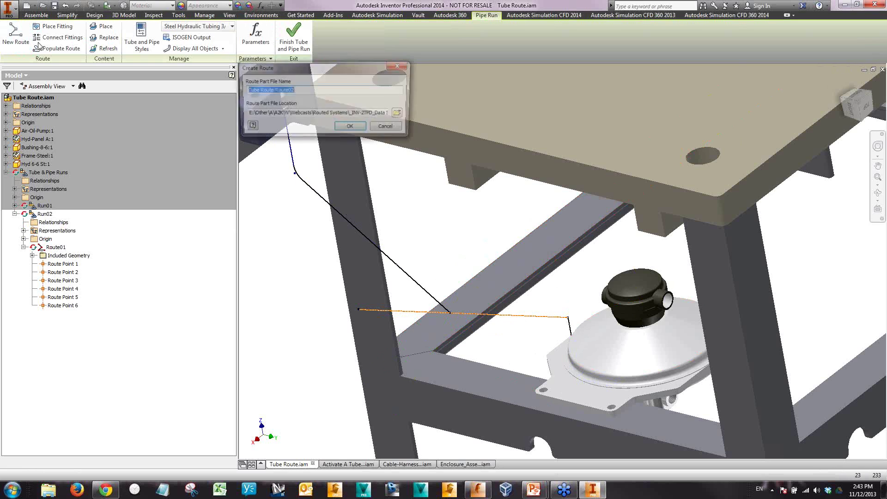
left_click(351, 128)
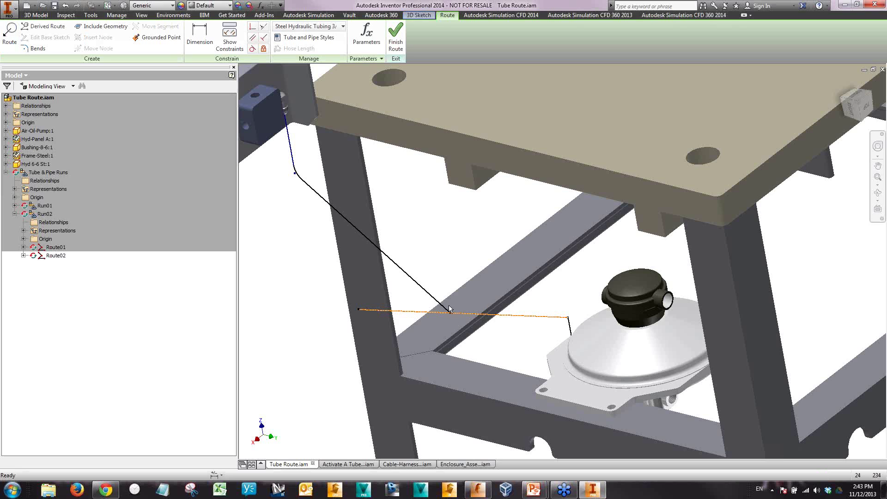
left_click(4, 37)
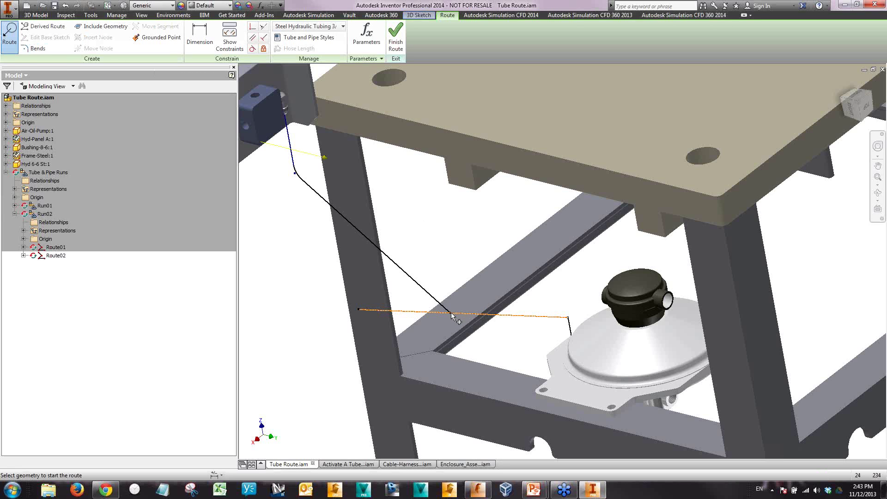
left_click(397, 38)
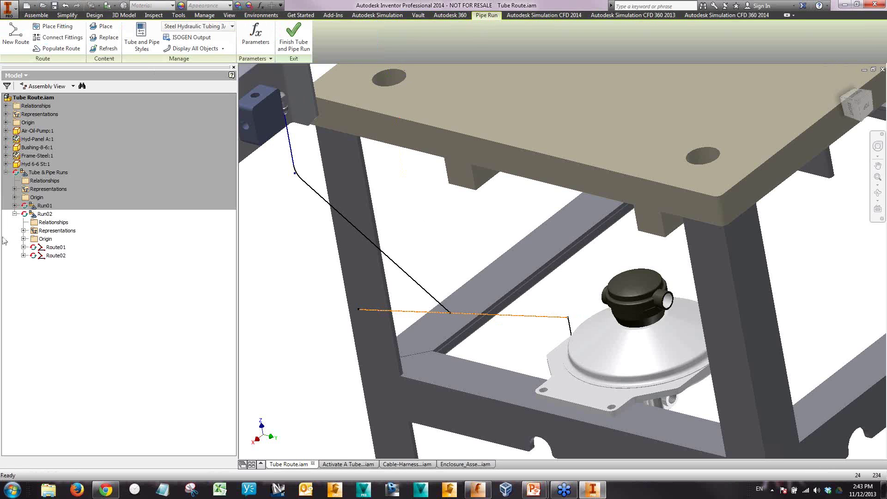
right_click(55, 257)
left_click(85, 175)
left_click(338, 126)
double_click(48, 247)
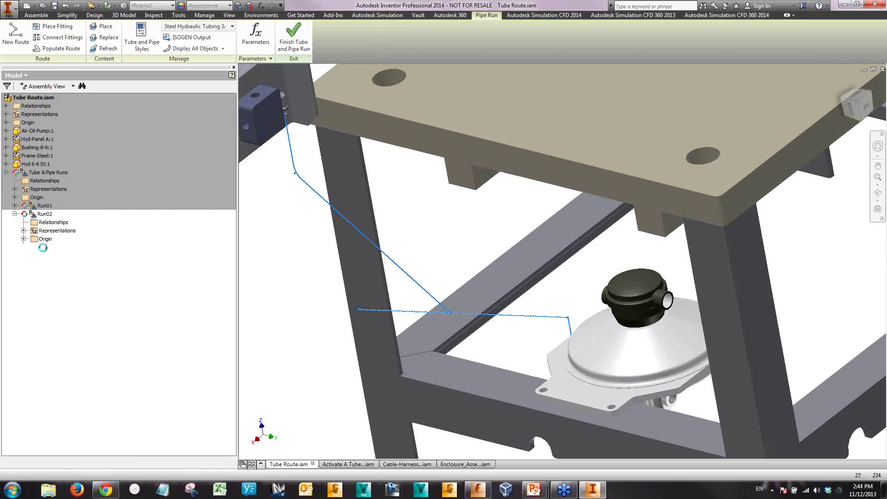
- Autoroute between the branch's end on the construction line and the open end above the pump, accept the one-segment solution and finish the route
left_click(10, 39)
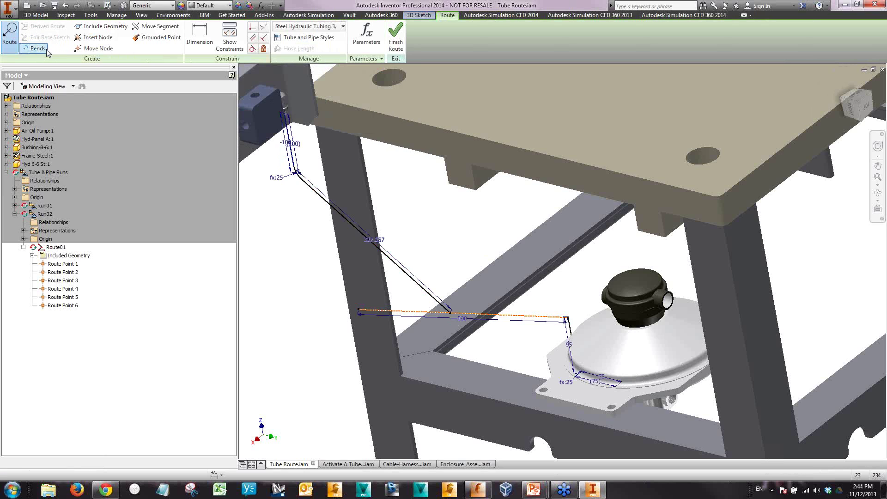
left_click(450, 313)
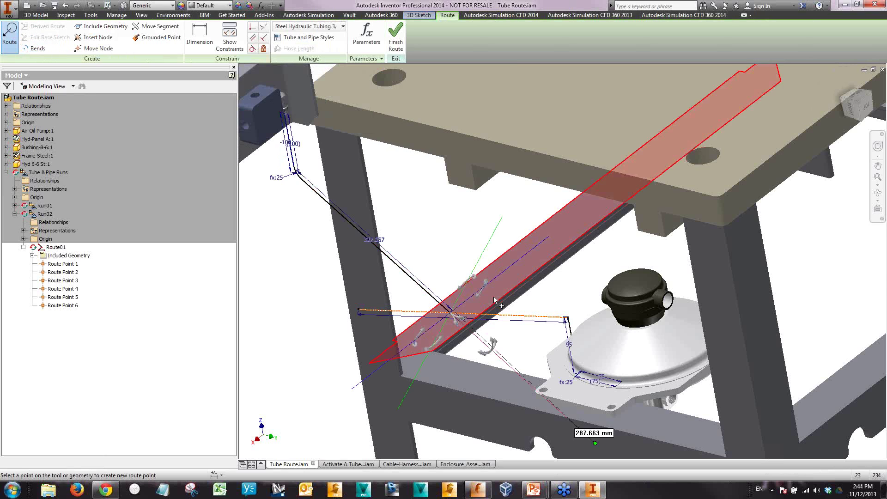
left_click(569, 317)
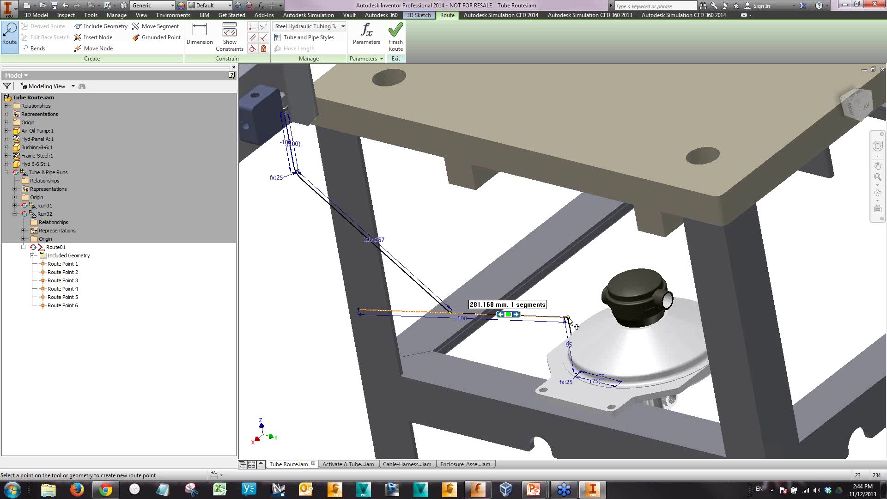
left_click(509, 314)
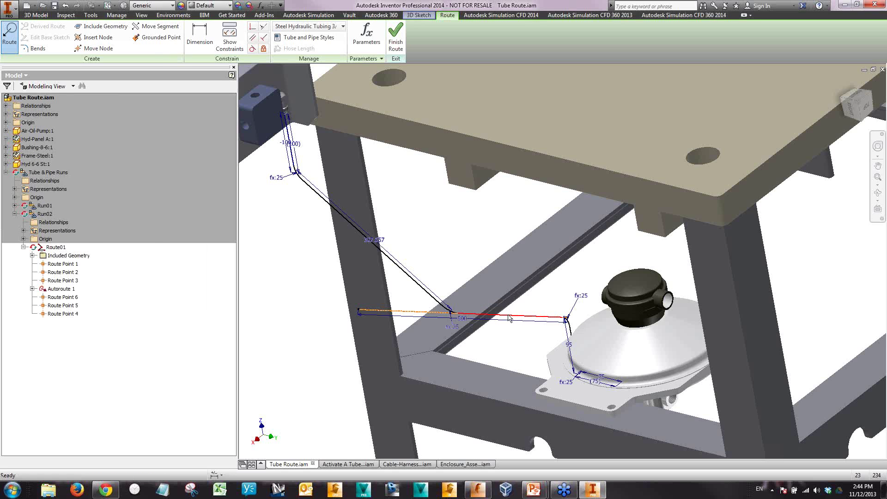
scroll(461, 328, "down", 8)
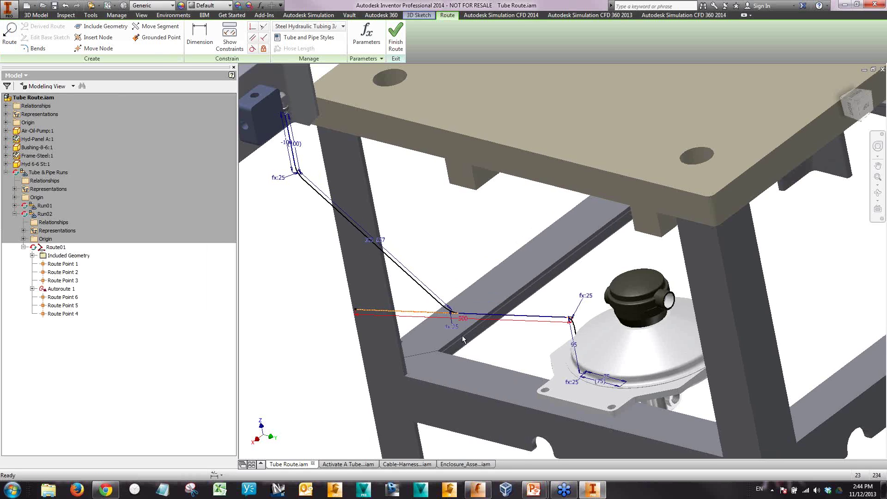
scroll(476, 296, "up", 10)
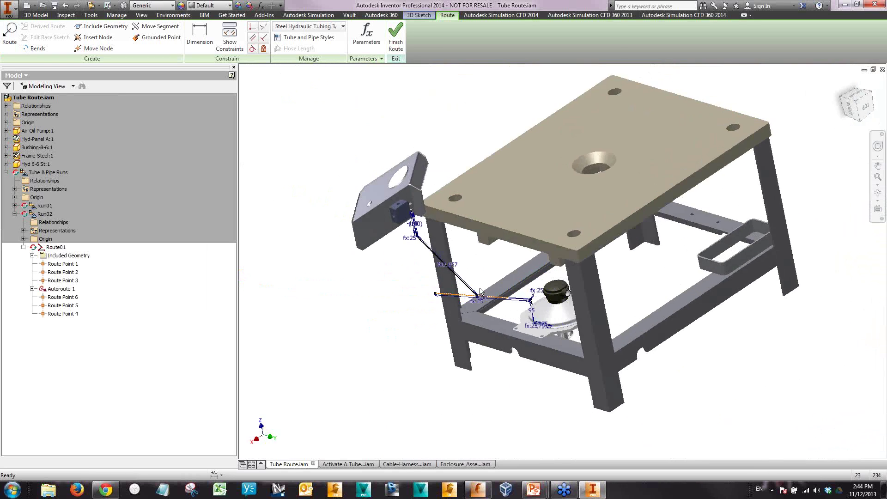
middle_click_drag(480, 292, 503, 259, "shift")
left_click(396, 36)
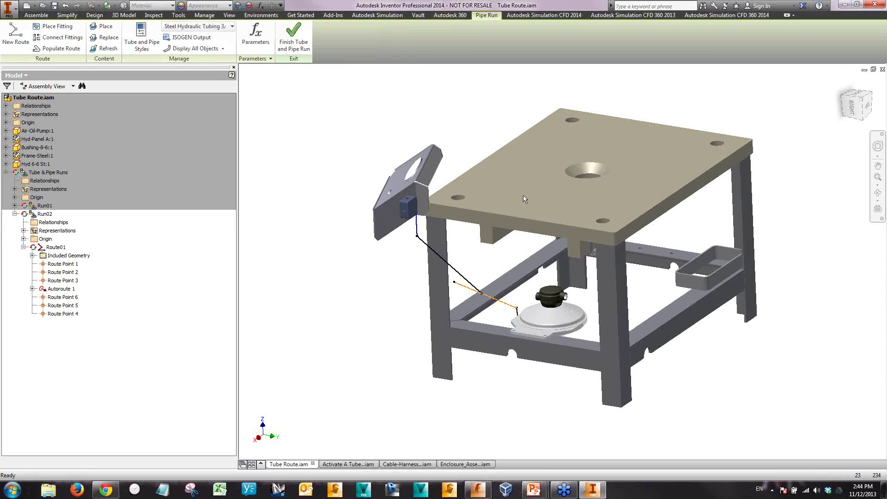
- Populate the finished route in Run02 with the steel hydraulic tubing
middle_click_drag(523, 195, 485, 222, "shift")
left_click(62, 49)
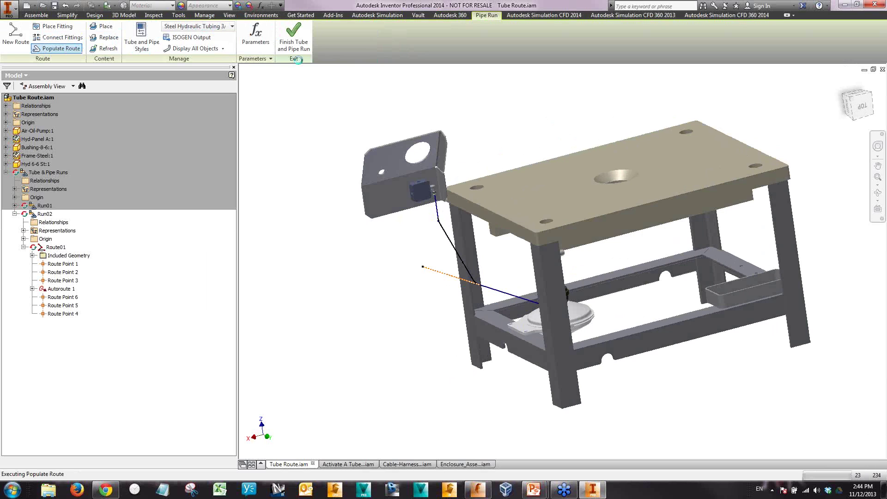
scroll(476, 290, "up", 3)
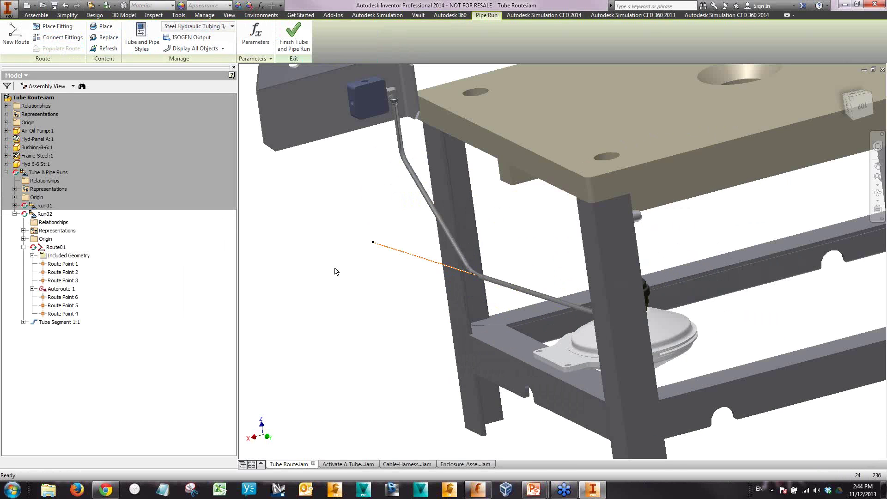
- Examine the populated tube's bends and end connections from the pump's fitting up to the hydraulic panel
left_click(54, 247)
right_click(51, 247)
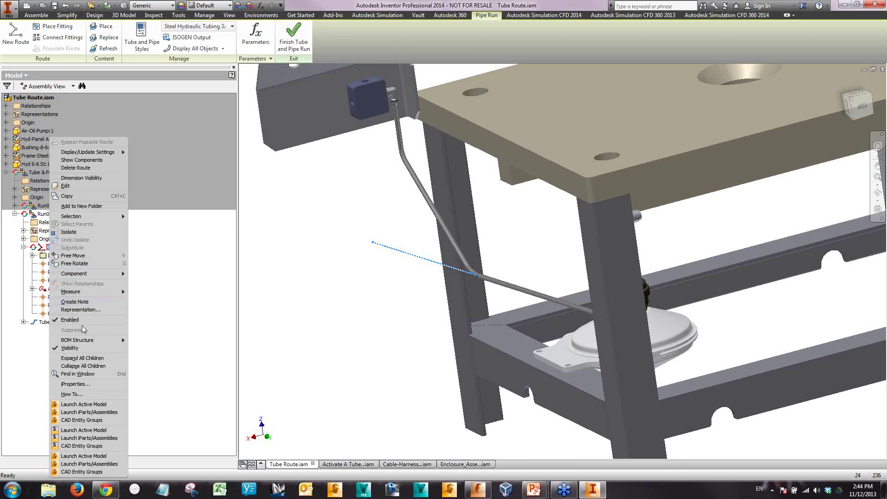
key("Escape")
middle_click_drag(371, 245, 509, 372, "shift")
scroll(492, 373, "up", 5)
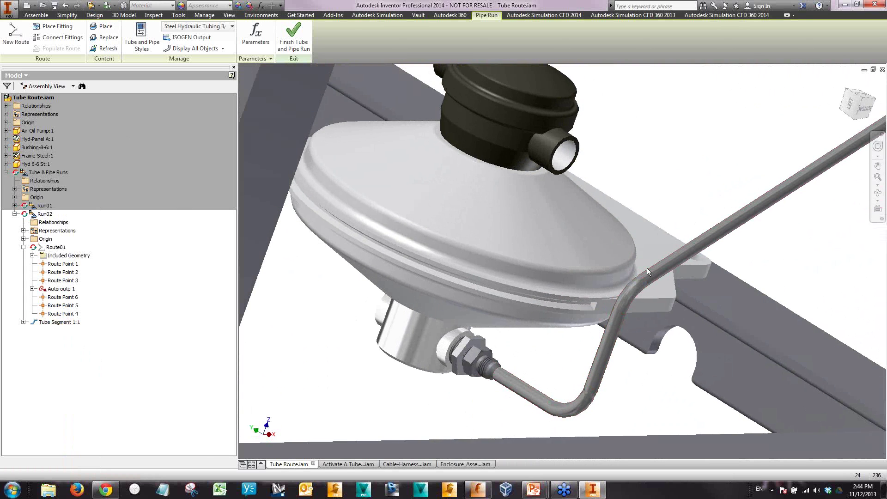
scroll(646, 268, "down", 3)
scroll(739, 233, "down", 4)
middle_click_drag(739, 233, 491, 197)
middle_click_drag(487, 195, 522, 209, "shift")
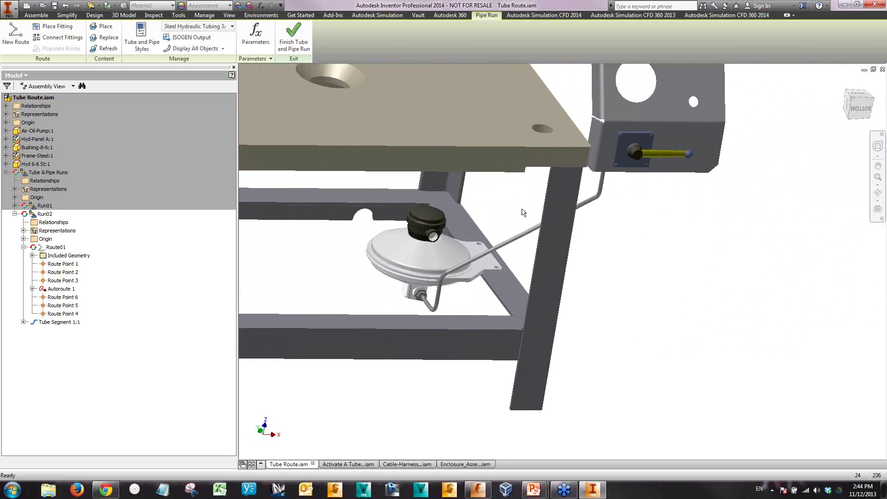
- Finish the tube and pipe run, then close Tube Route.iam and save its changes
left_click(294, 35)
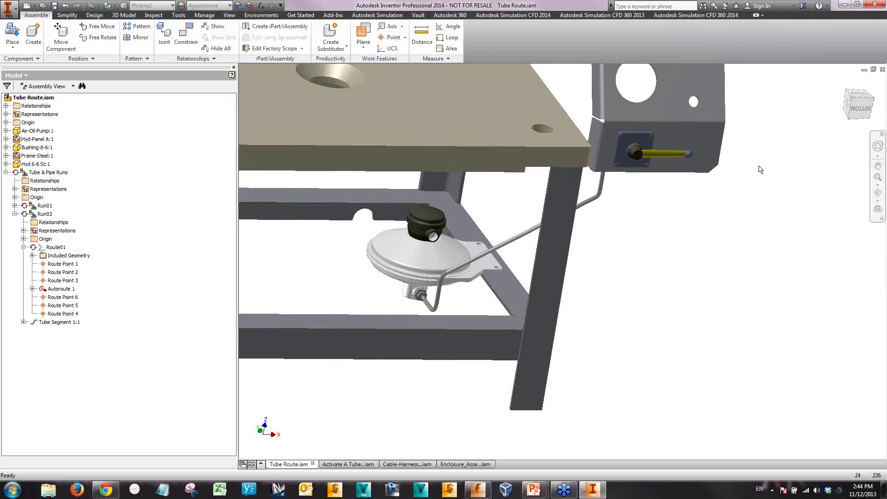
left_click(883, 69)
left_click(363, 262)
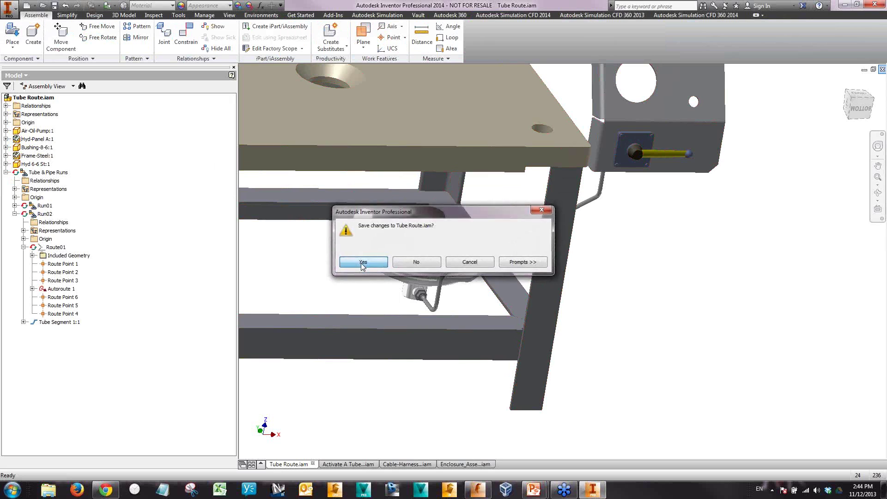
left_click(492, 212)
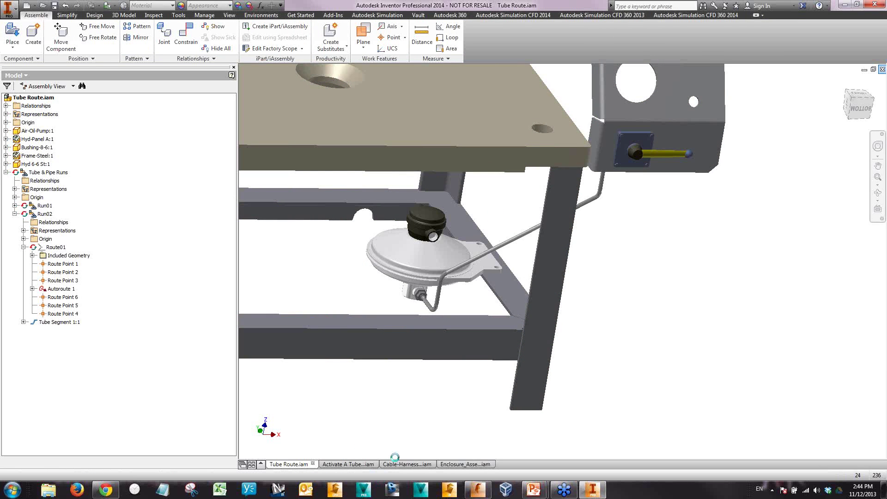
- Switch to the running PowerPoint slide show at the Tube and Pipe Design slide
mouse_move(534, 489)
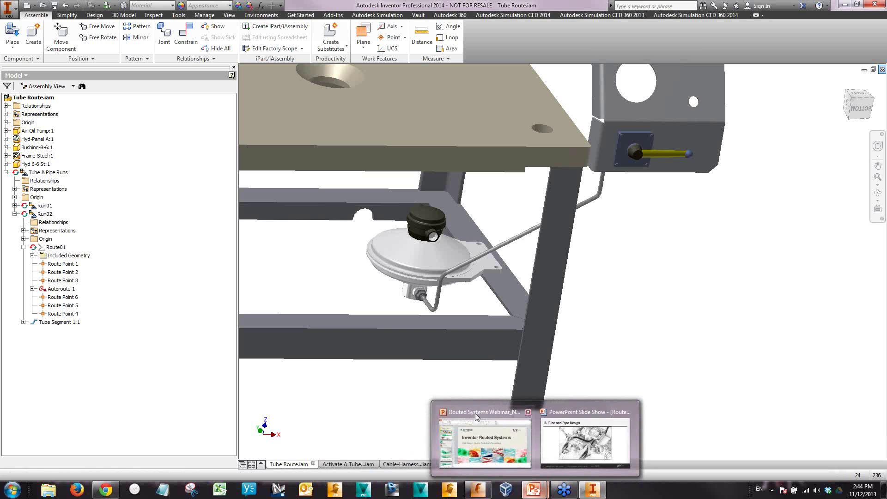
left_click(565, 448)
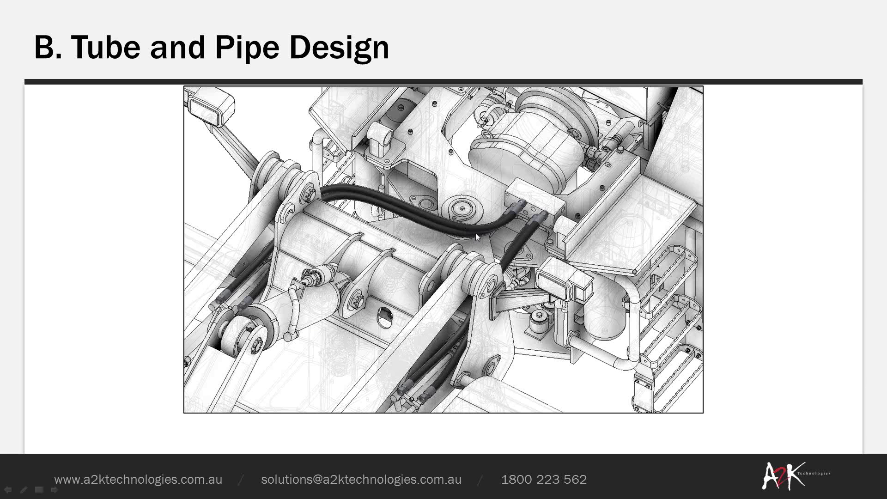
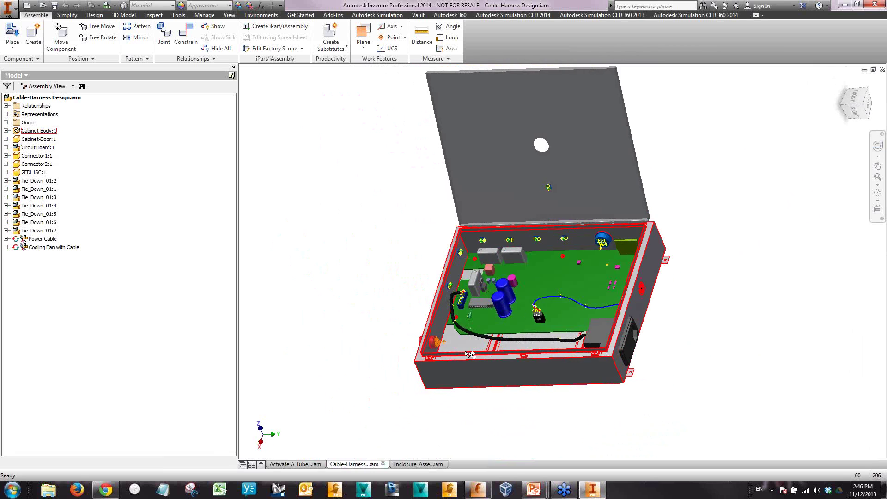
- Create a harness in Cable-Harness Design.iam, keeping the file name Cable-Harness Design.Harness1.iam and the proposed location
scroll(457, 337, "down", 3)
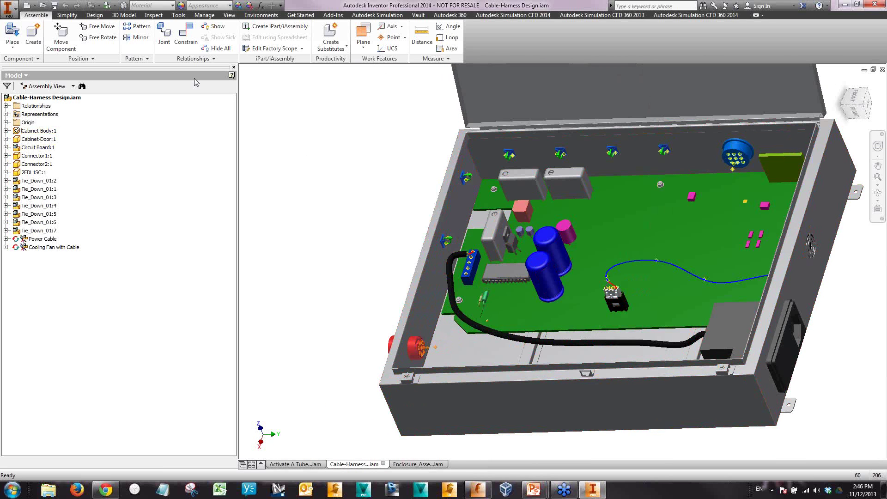
left_click(42, 239)
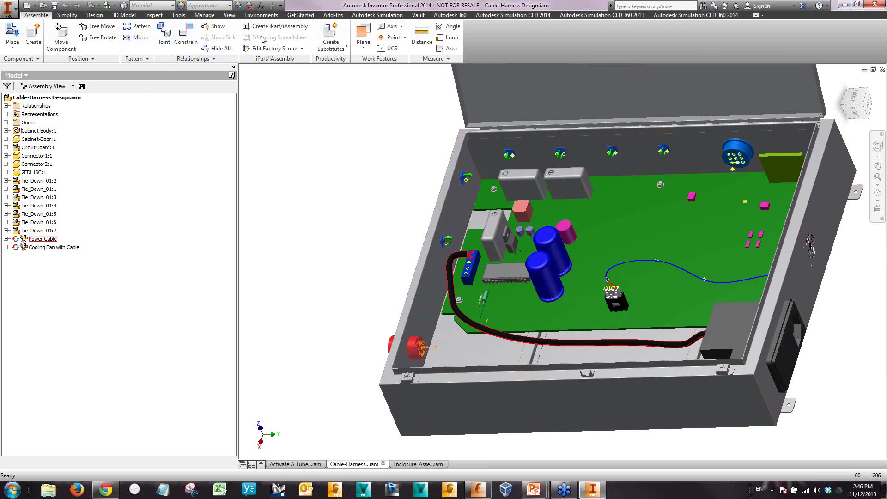
left_click(261, 14)
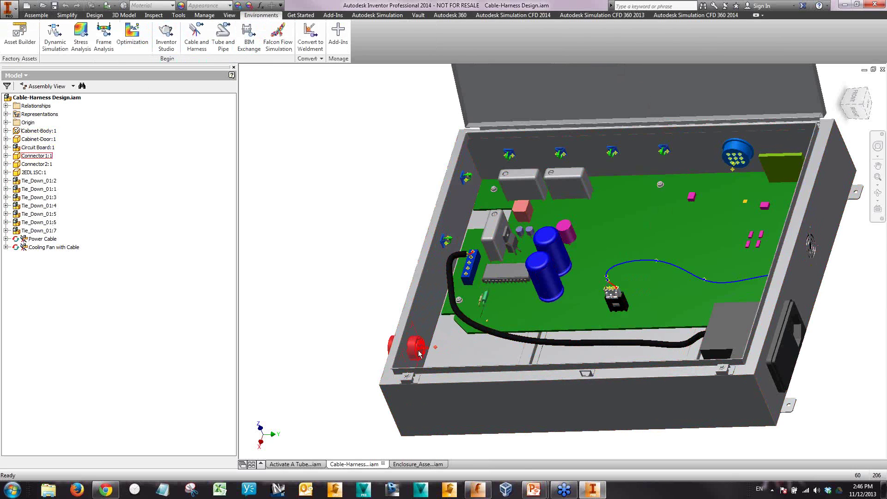
middle_click_drag(419, 353, 353, 360)
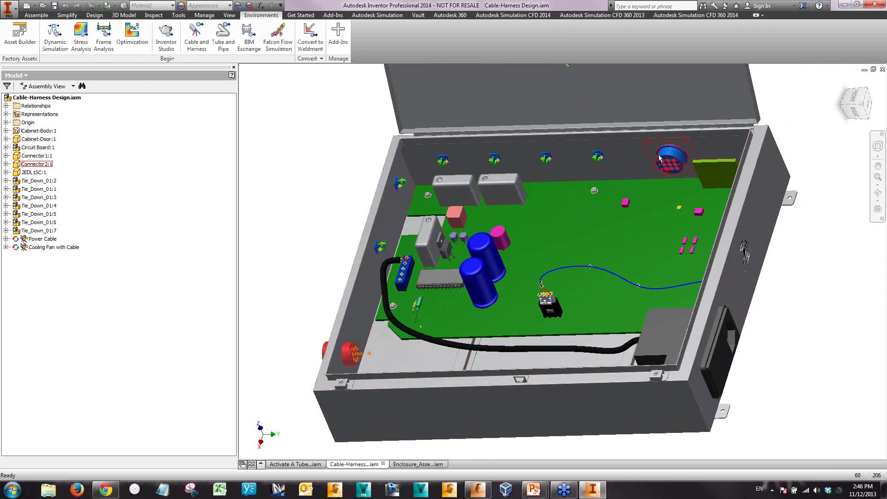
left_click(204, 44)
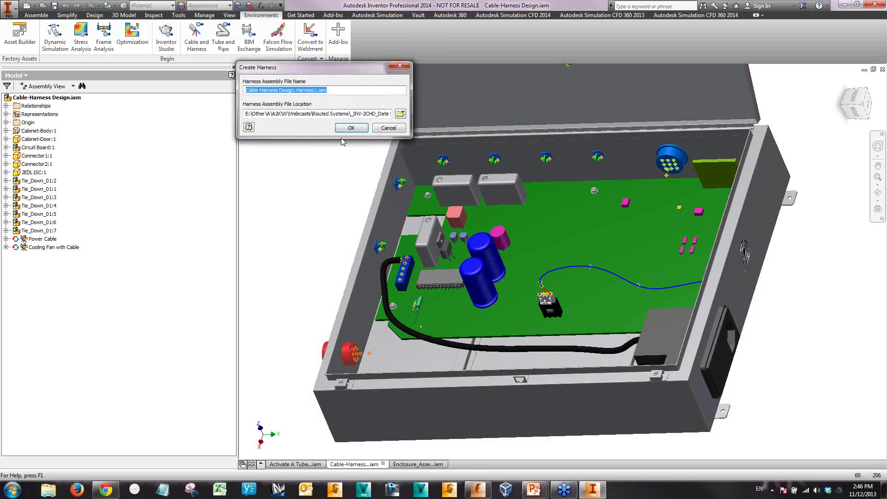
left_click(347, 129)
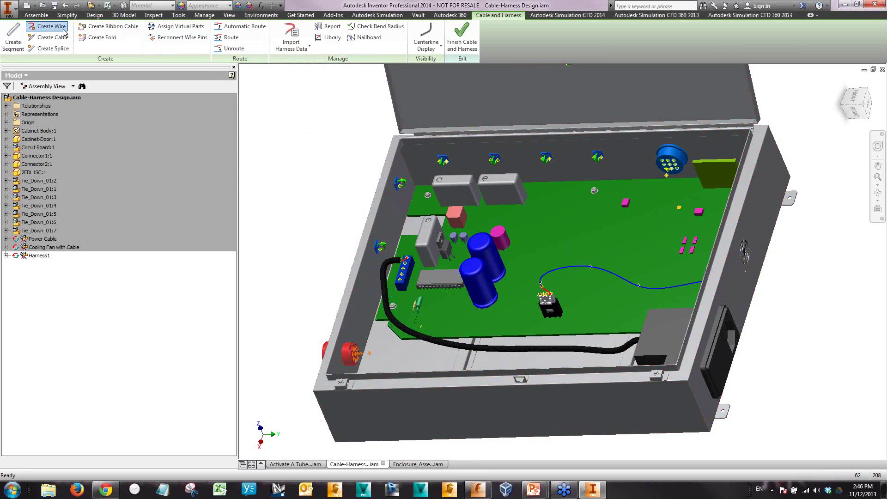
- Create Wire1 as Alpha 3047-ORG from a pin on the red connector to pin 3 of the blue connector
left_click(50, 26)
left_click(349, 118)
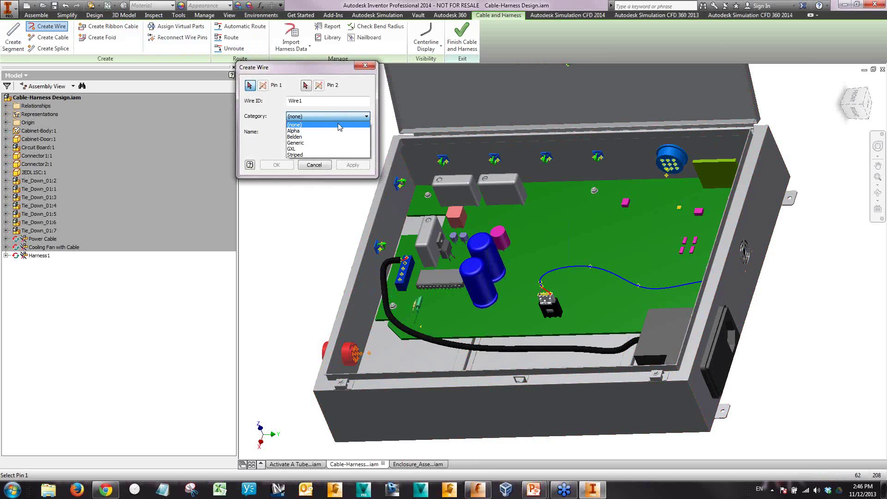
left_click(329, 131)
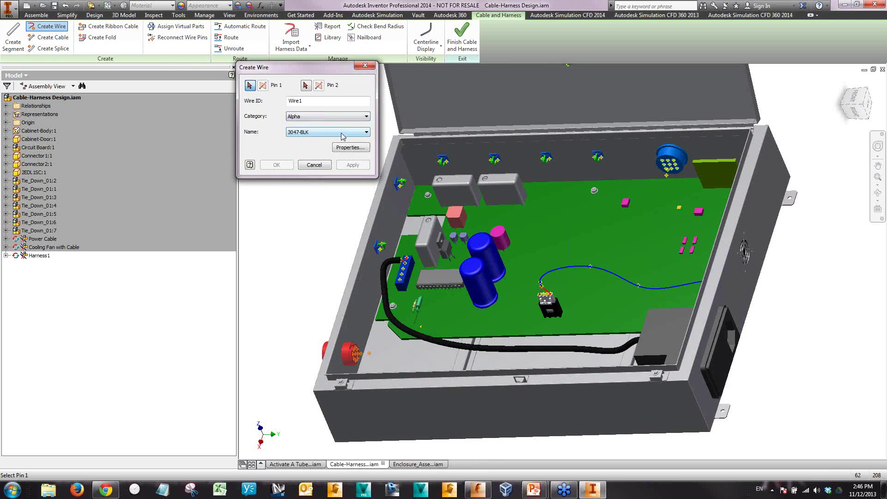
left_click(343, 132)
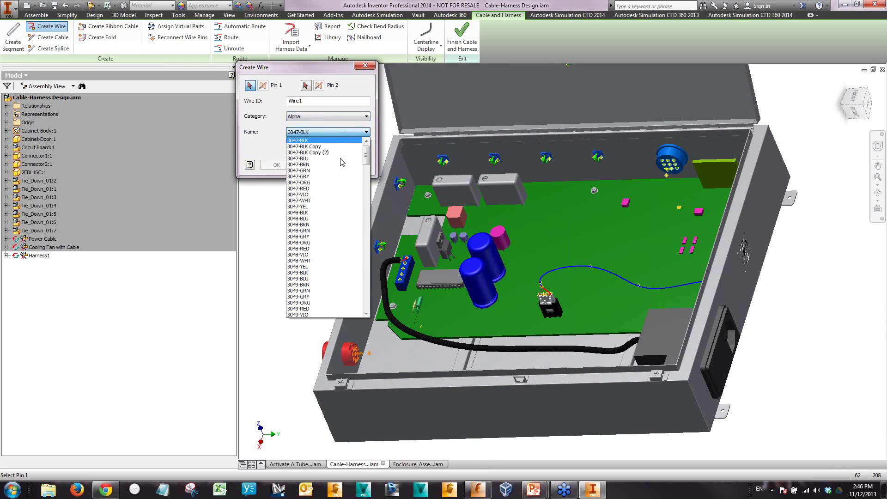
left_click(335, 183)
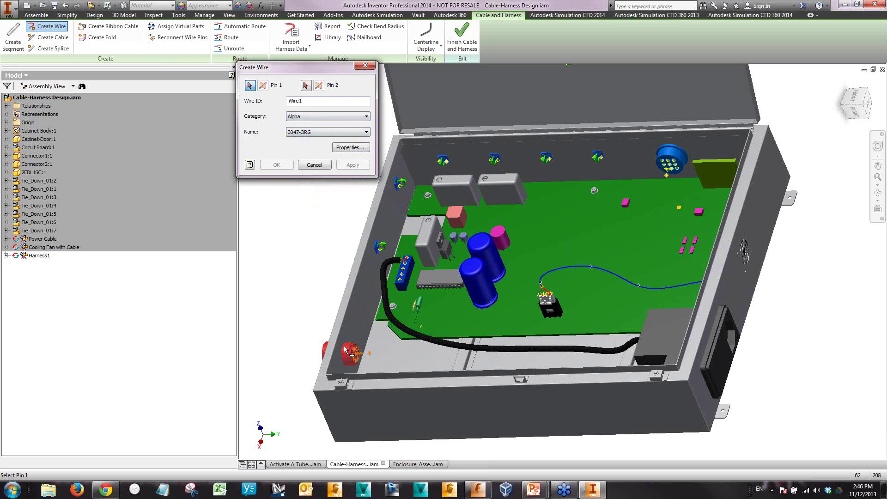
scroll(351, 344, "up", 5)
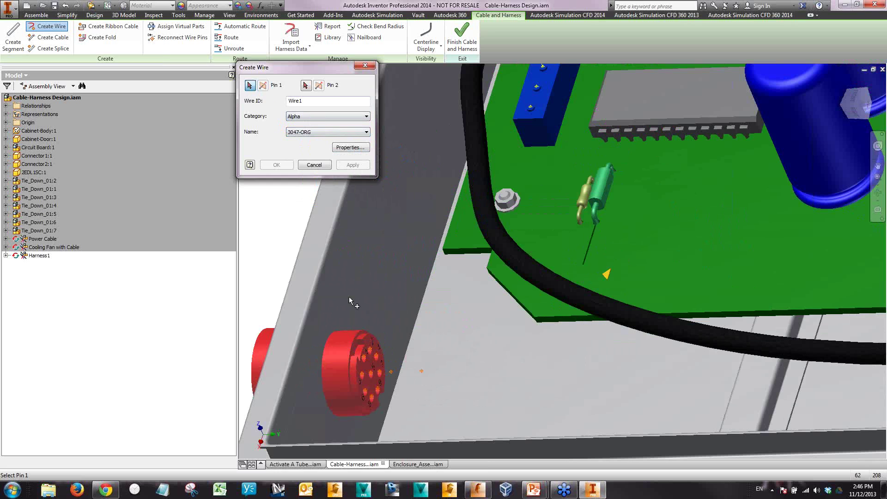
left_click(383, 355)
scroll(383, 354, "down", 5)
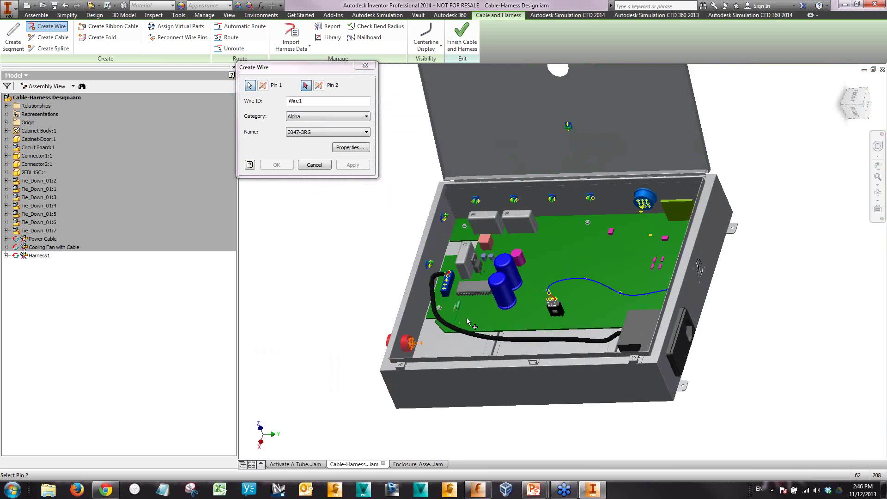
scroll(644, 202, "up", 4)
left_click(634, 203)
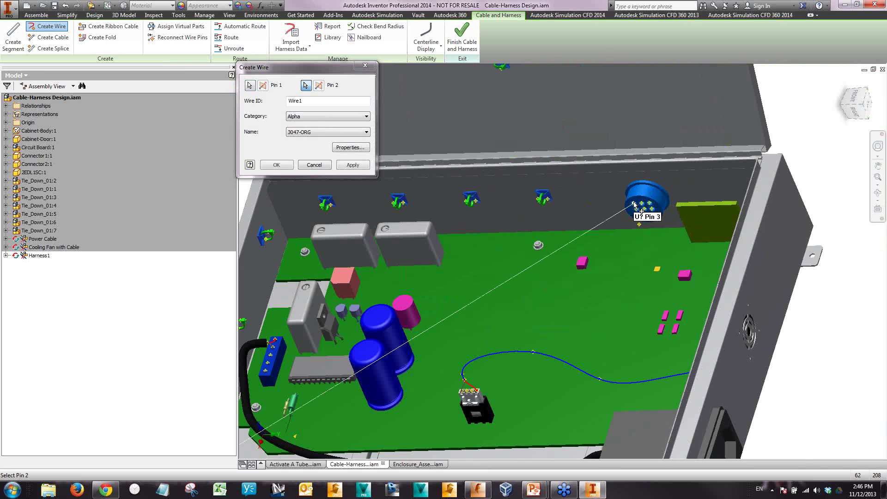
scroll(634, 204, "down", 4)
left_click(354, 165)
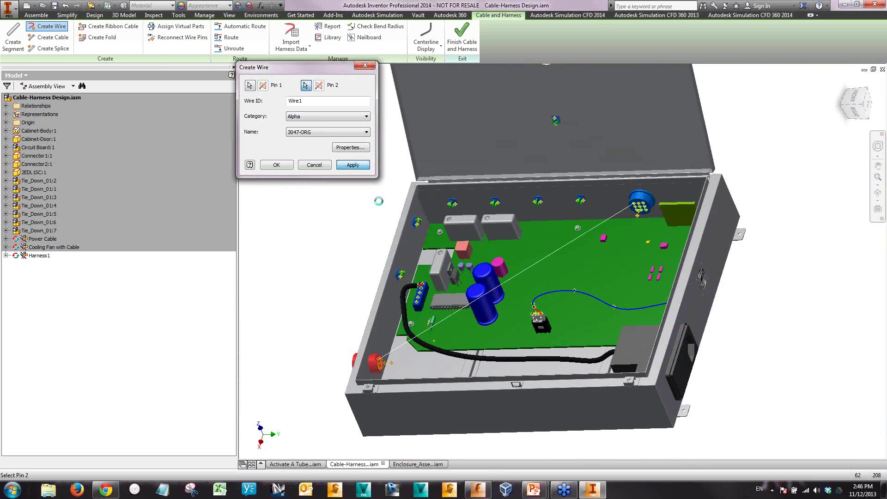
- Add Wire2 and Wire3, both Alpha 3047-ORG, between further pins of the red and blue connectors
left_click(382, 366)
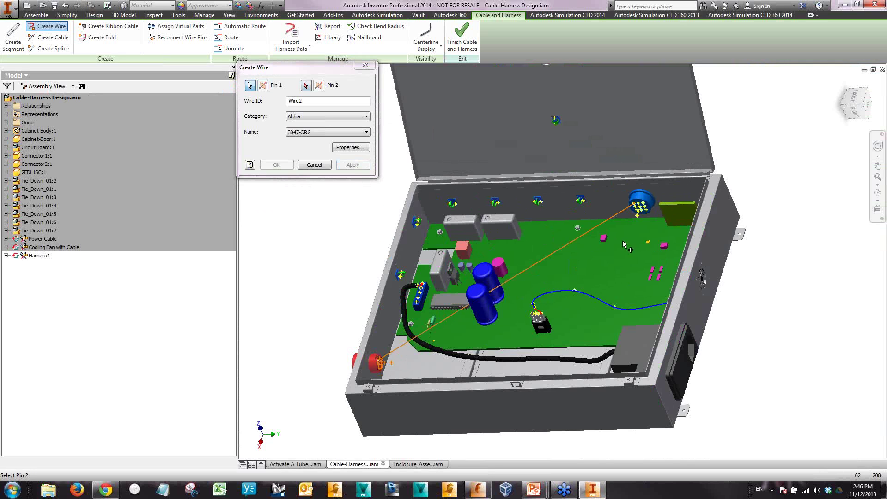
left_click(637, 207)
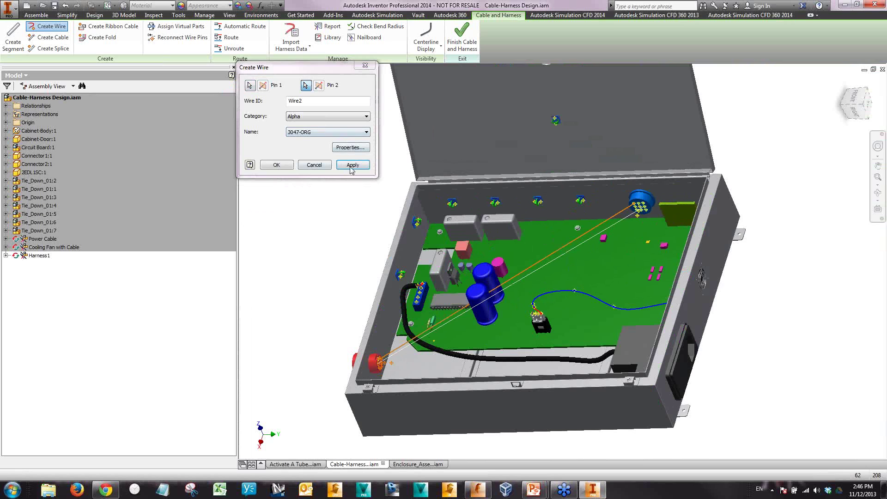
left_click(351, 165)
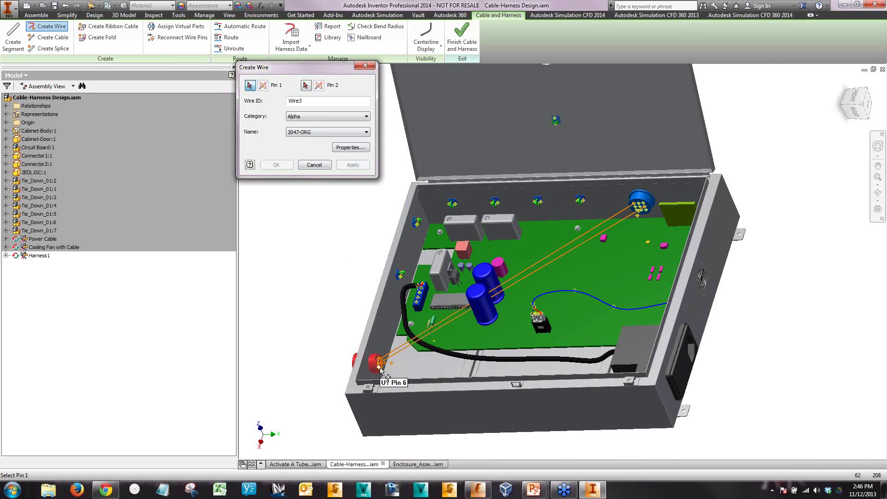
left_click(381, 367)
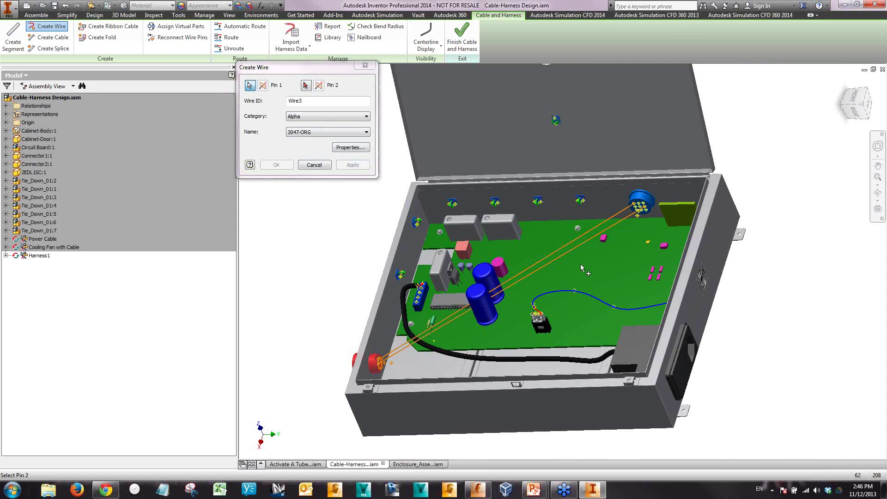
left_click(646, 212)
left_click(351, 165)
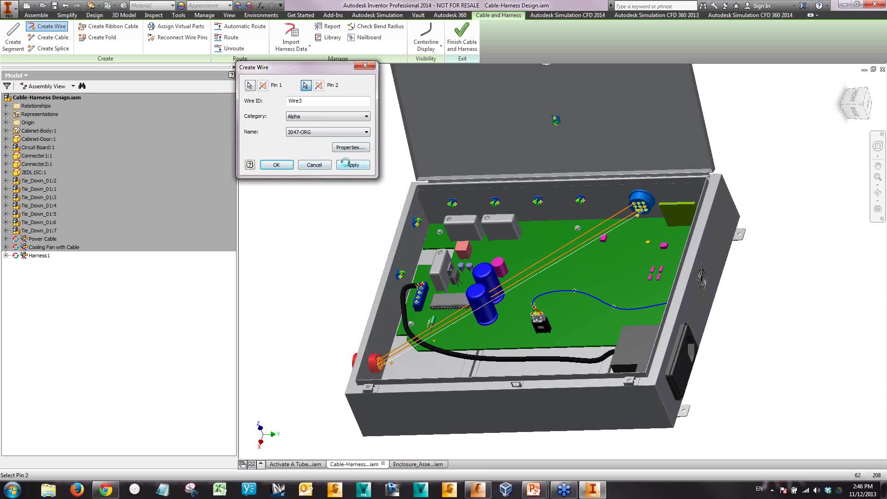
- Create Wire4 as Alpha 3047-YEL between a free pin on the red connector and one on the blue connector, ending wire creation
left_click(338, 132)
left_click(324, 157)
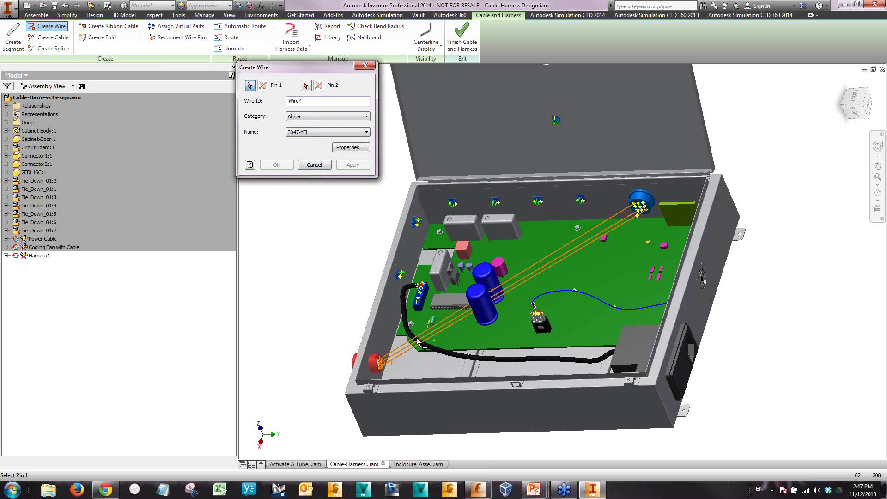
scroll(380, 369, "up", 3)
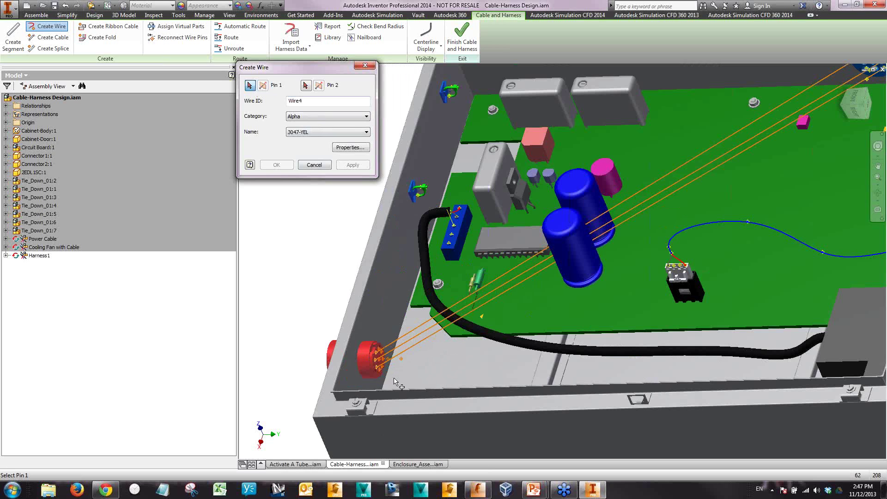
left_click(379, 369)
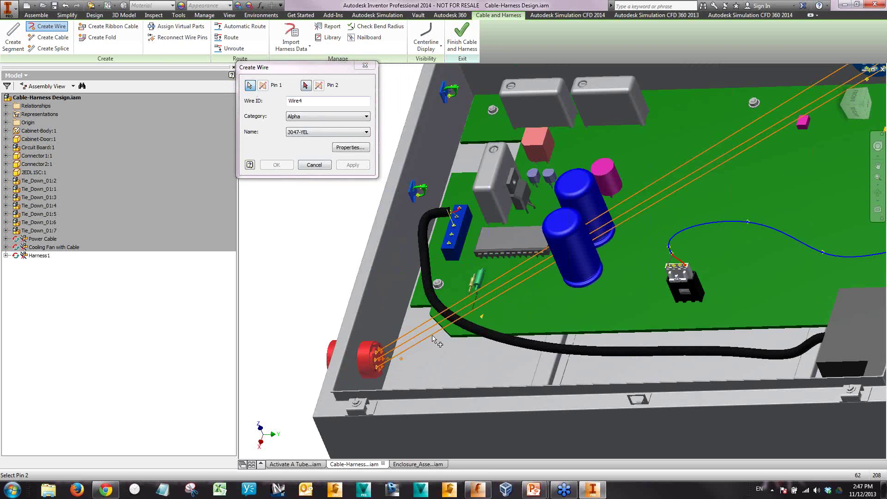
scroll(481, 353, "down", 3)
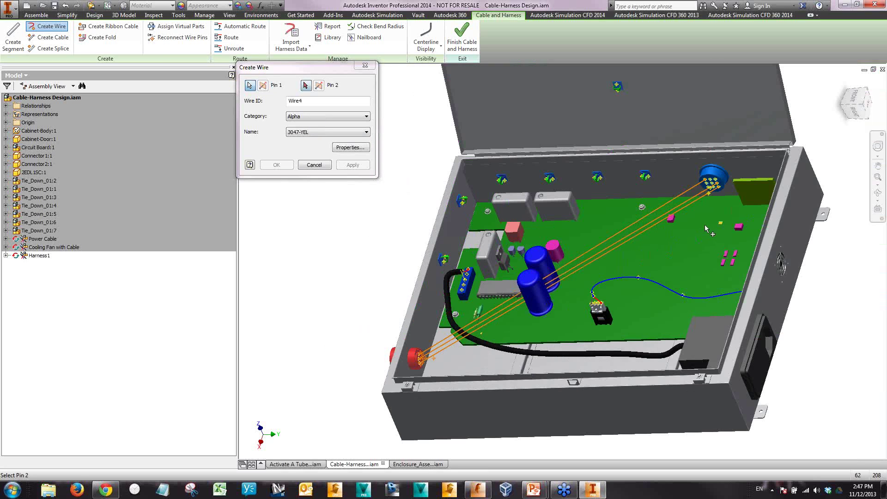
left_click(715, 180)
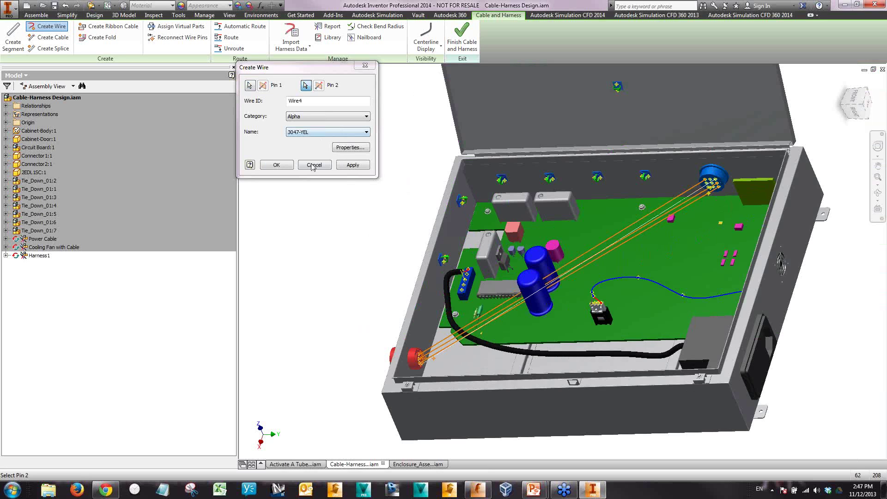
left_click(352, 167)
left_click(353, 165)
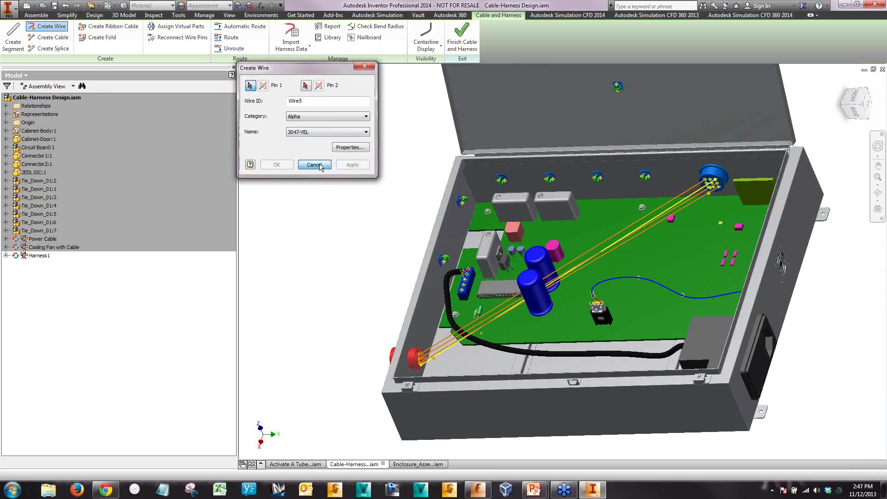
left_click(314, 165)
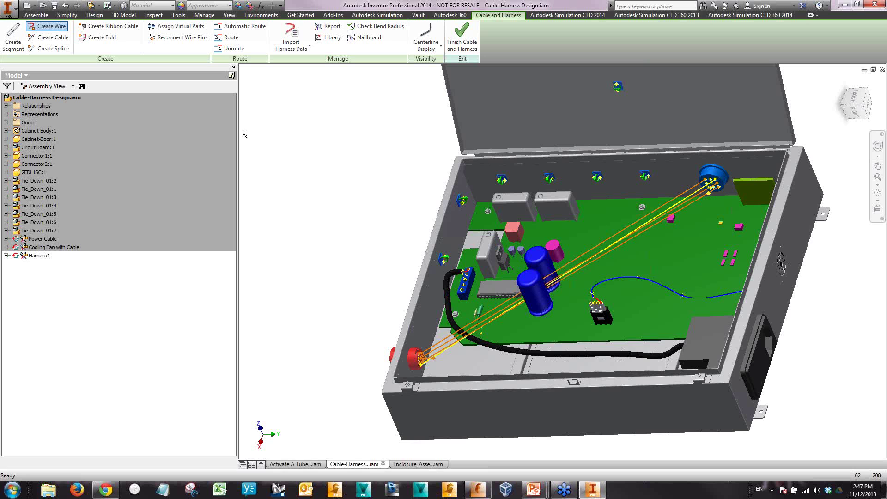
- Start a harness segment at the red connector's pins and run it through the two tie-downs on the adjacent side wall
left_click(16, 45)
middle_click_drag(458, 361, 442, 342, "shift")
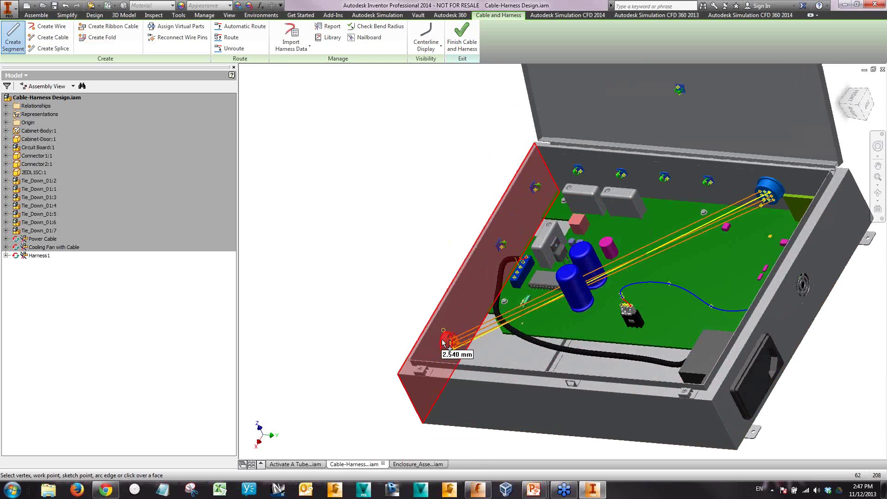
scroll(443, 343, "up", 5)
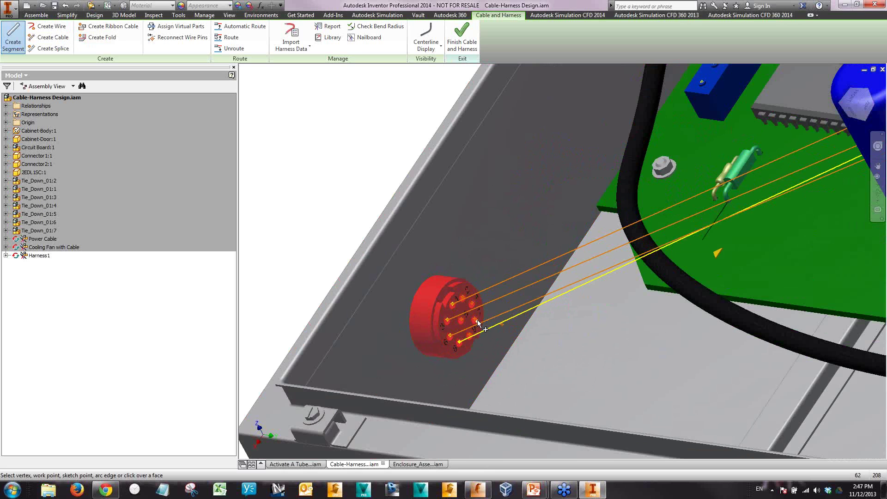
scroll(481, 325, "down", 2)
middle_click_drag(482, 329, 353, 198)
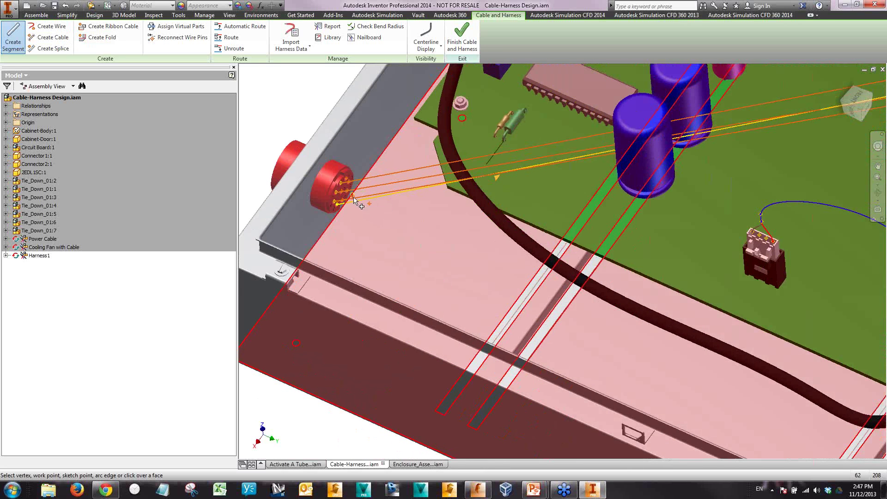
left_click(352, 197)
scroll(388, 208, "down", 3)
scroll(418, 177, "up", 5)
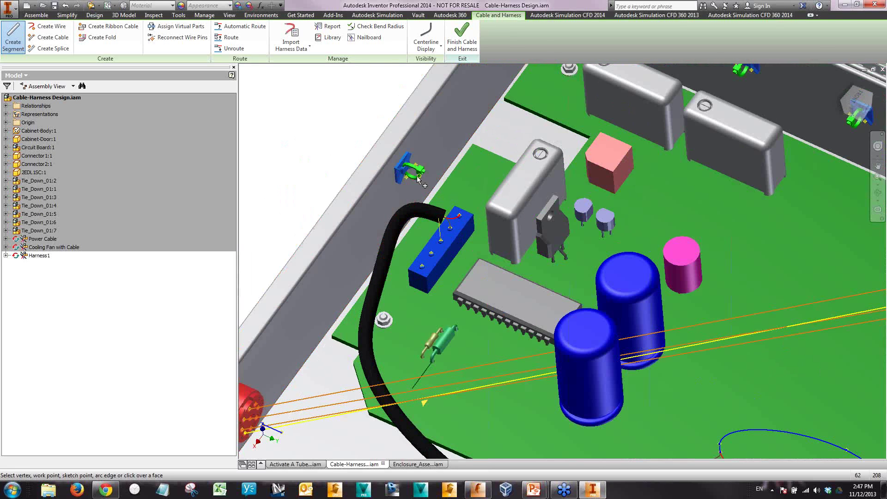
left_click(416, 174)
scroll(418, 171, "down", 4)
scroll(485, 175, "up", 2)
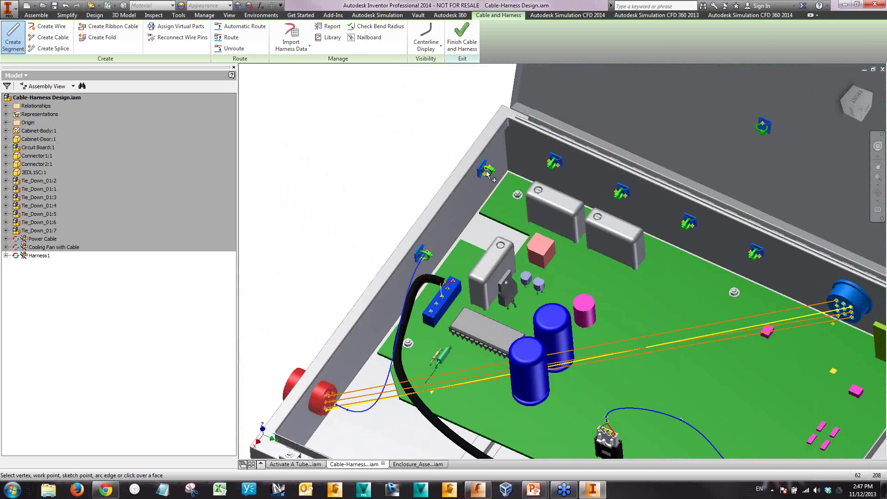
left_click(486, 171)
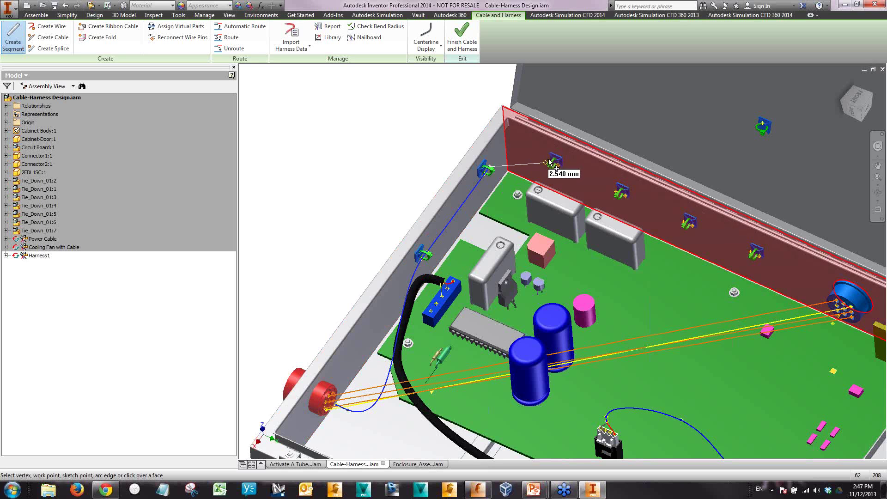
- Continue the harness segment through the four tie-downs along the cabinet's hinge-side wall
scroll(549, 163, "down", 5)
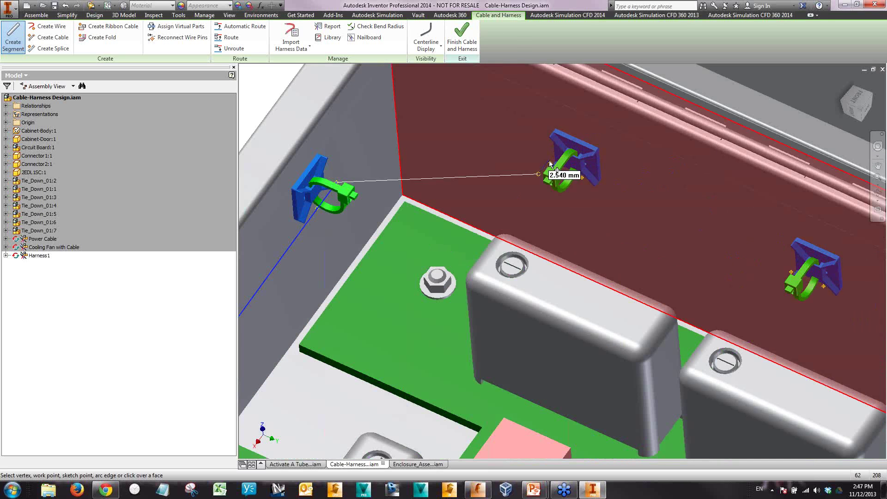
left_click(550, 164)
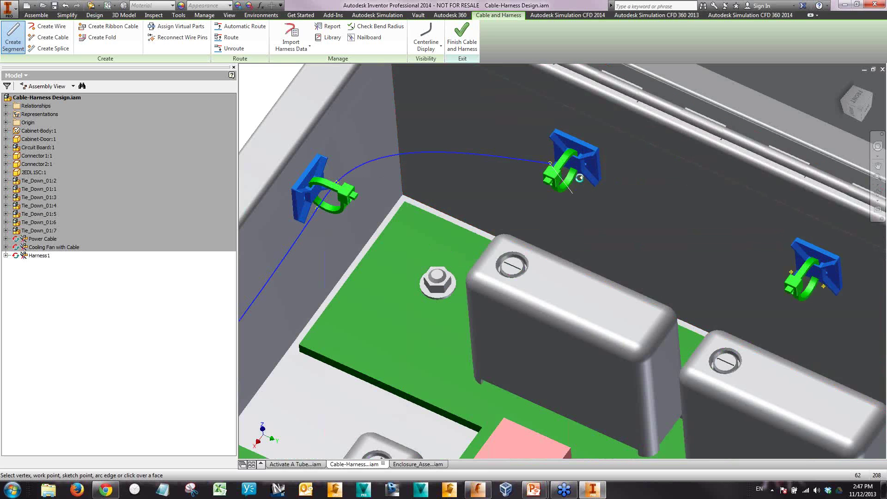
left_click(792, 274)
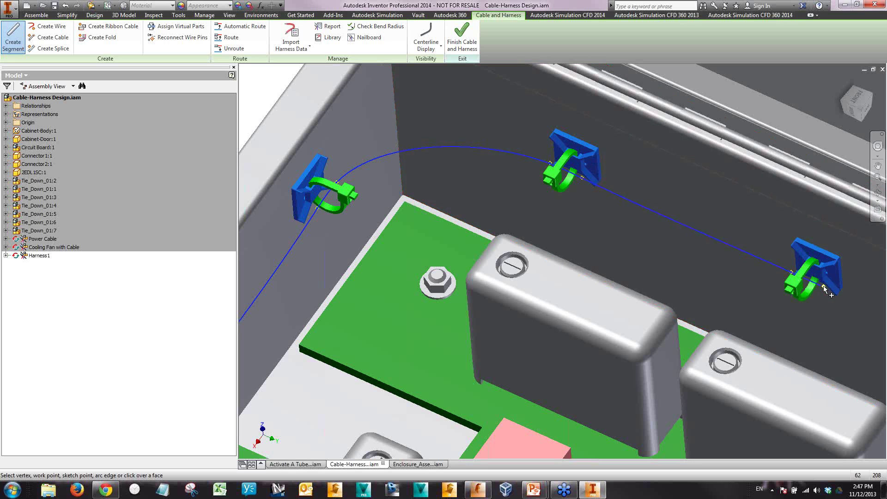
scroll(824, 288, "down", 5)
middle_click_drag(766, 296, 464, 193)
scroll(532, 218, "up", 3)
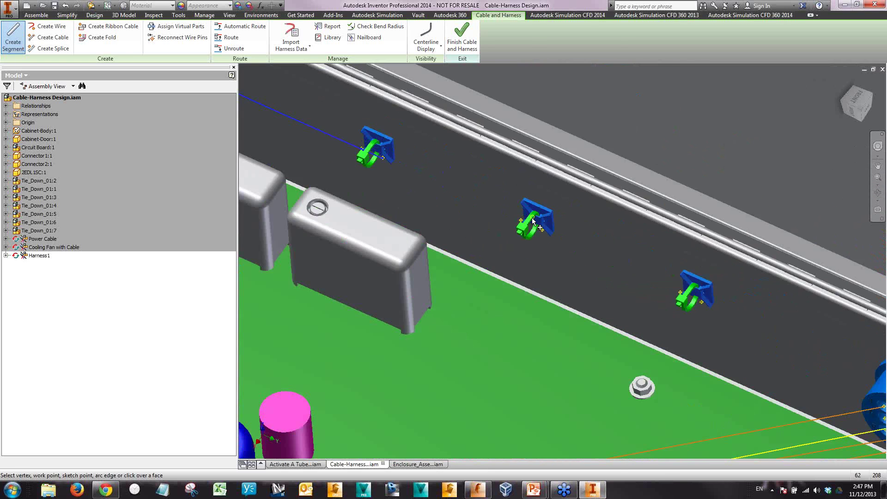
scroll(532, 221, "up", 1)
left_click(517, 222)
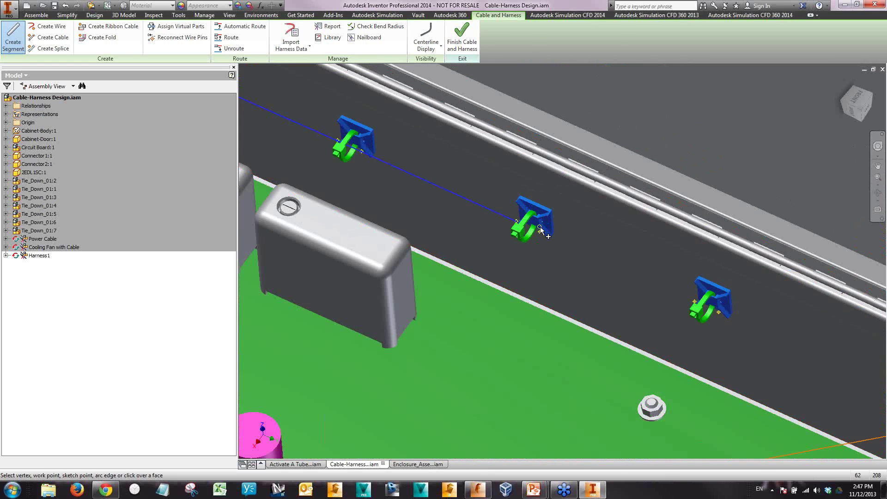
left_click(696, 301)
left_click(720, 313)
- Route the segment past a point just in front of the blue connector, end it at the connector's pins, and finish the segment
scroll(721, 314, "down", 5)
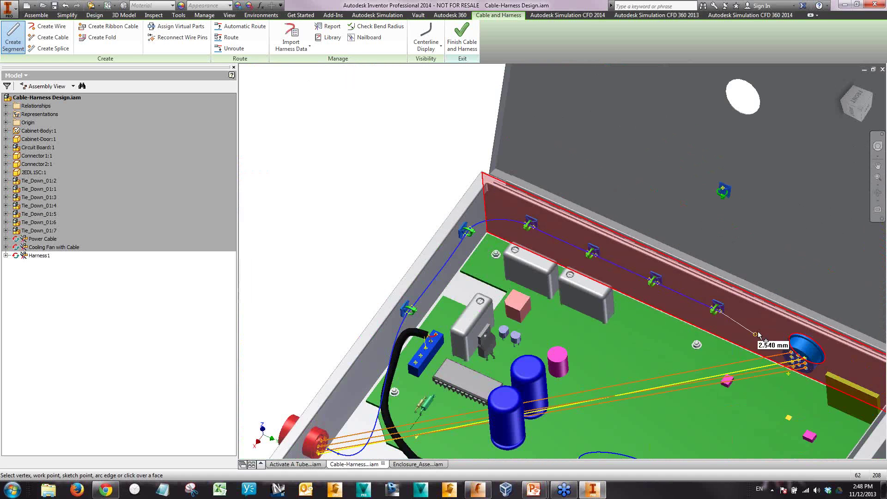
middle_click_drag(749, 334, 555, 234)
scroll(583, 260, "up", 3)
left_click(586, 285)
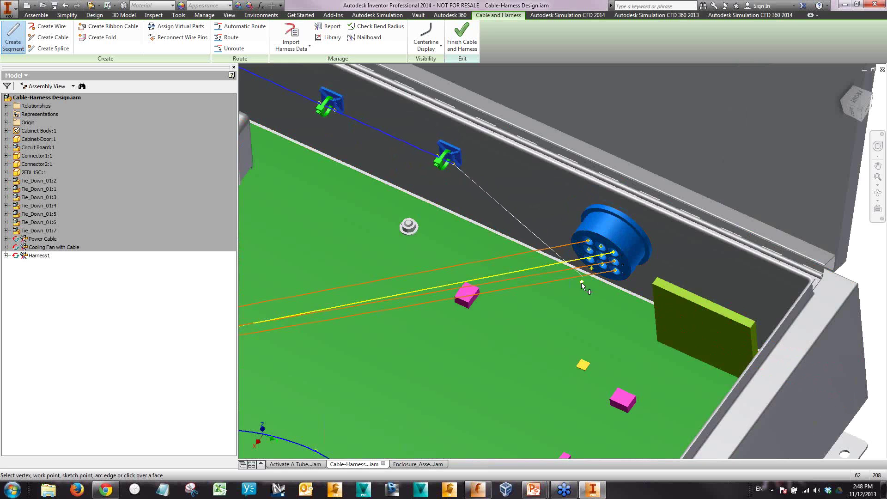
left_click(593, 270)
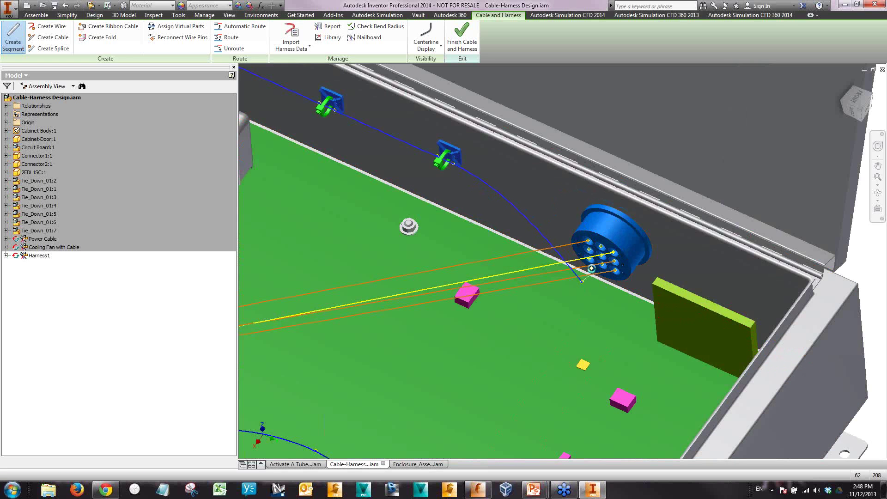
scroll(592, 271, "down", 5)
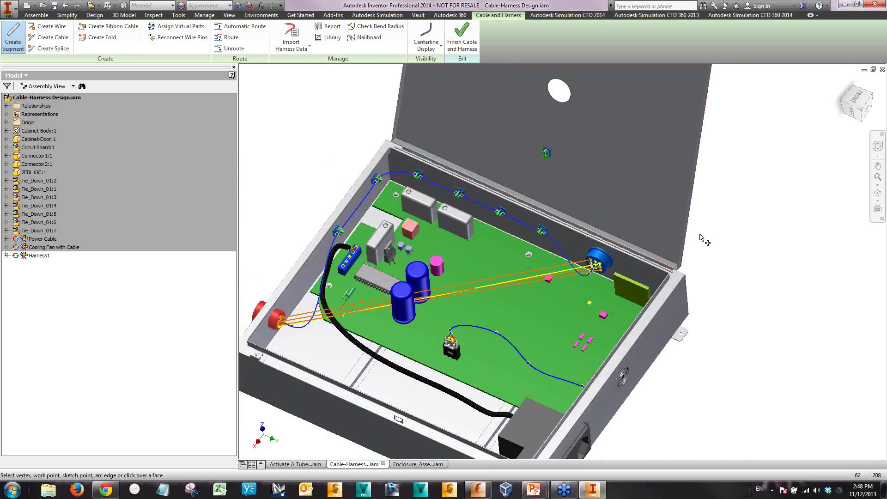
right_click(734, 240)
left_click(753, 245)
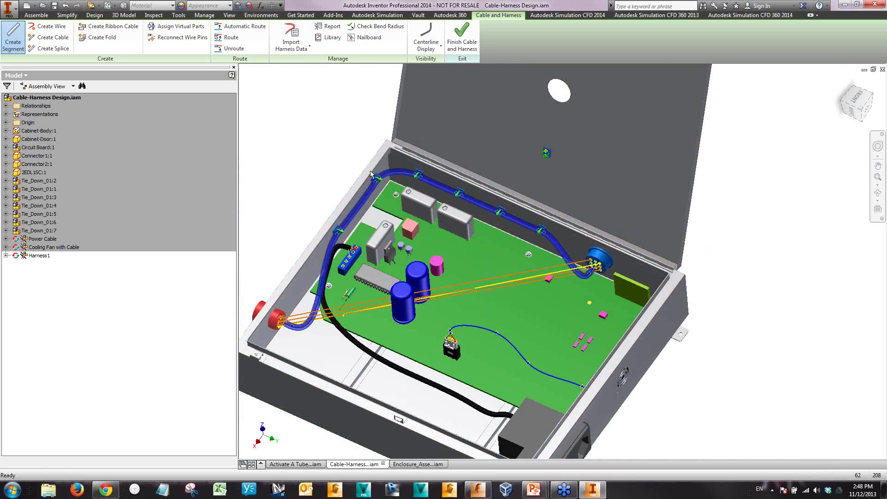
- Automatically route all unrouted wires through the new harness segment
left_click(244, 28)
left_click(303, 85)
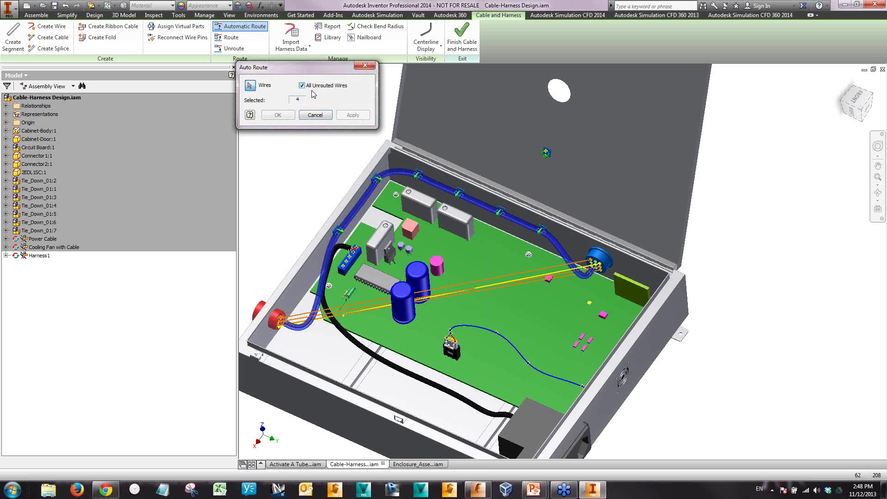
left_click(277, 114)
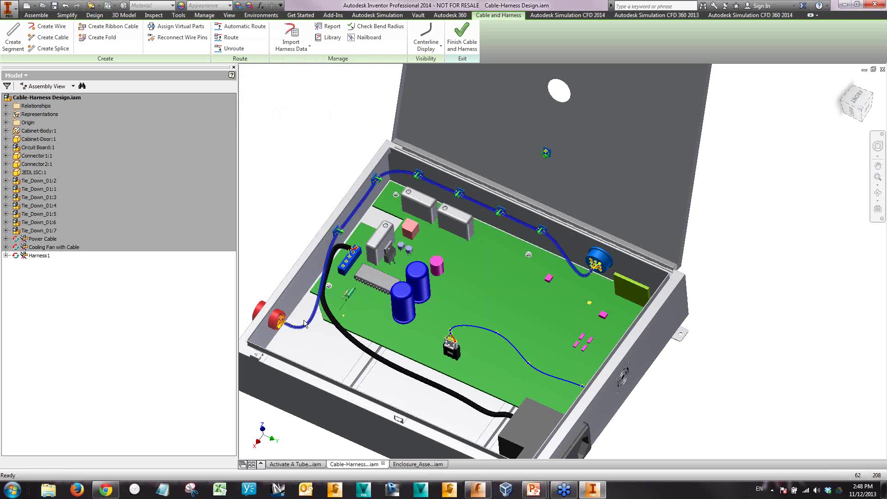
scroll(349, 216, "up", 3)
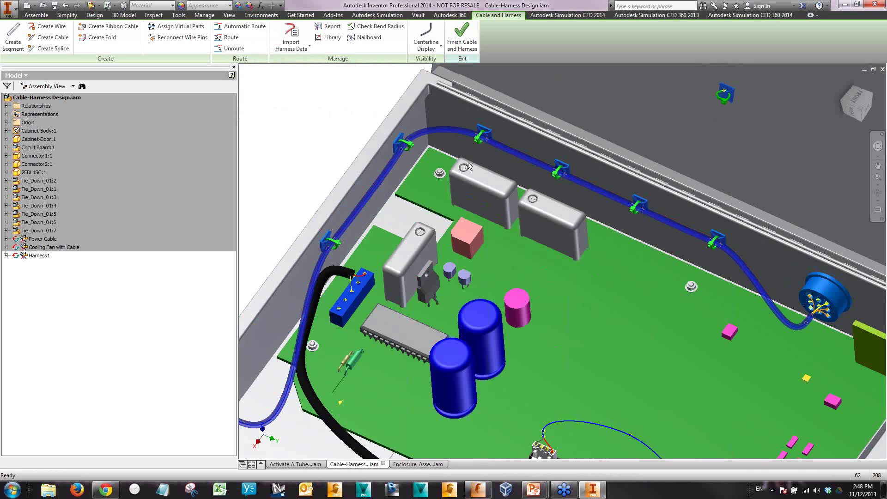
scroll(744, 292, "down", 4)
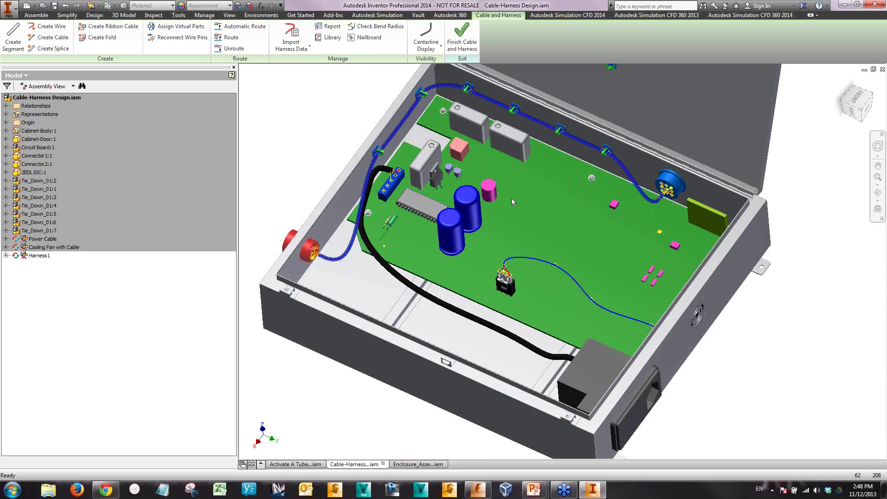
- Switch to the Enclosure_Assembly_Import.iam document and activate its Enclosure_Assembly_Import.Harness1 for editing
left_click(406, 464)
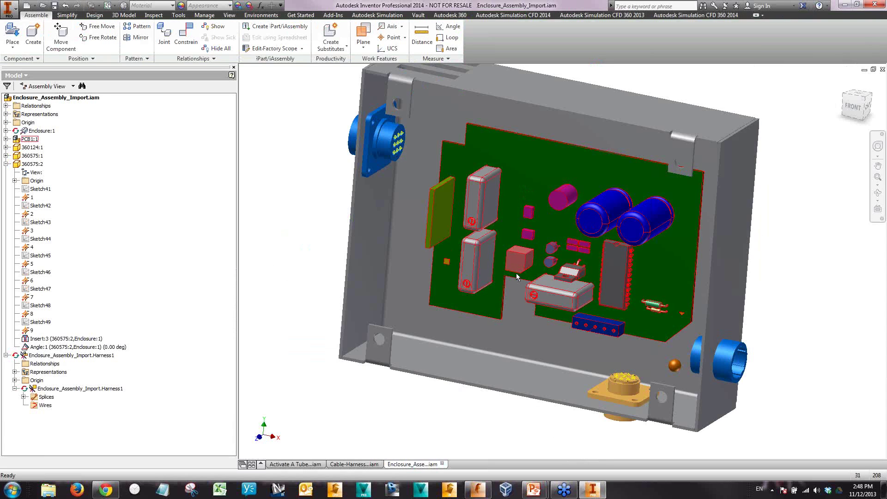
mouse_move(516, 275)
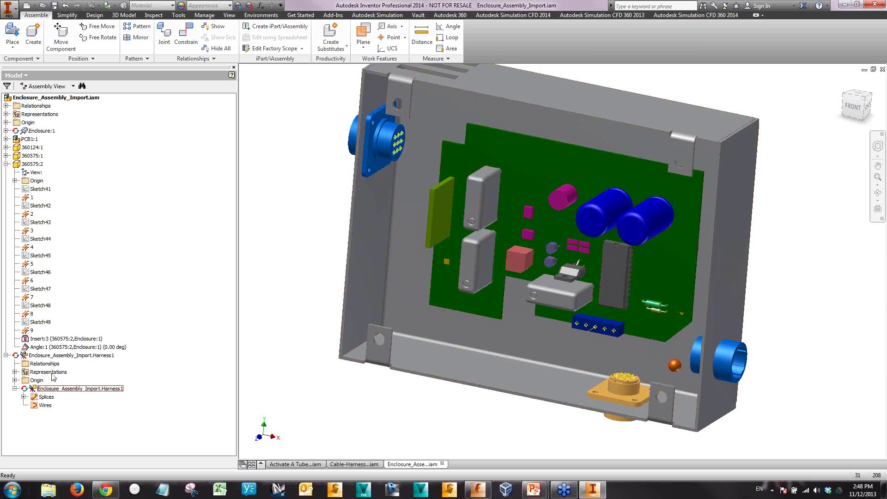
double_click(41, 356)
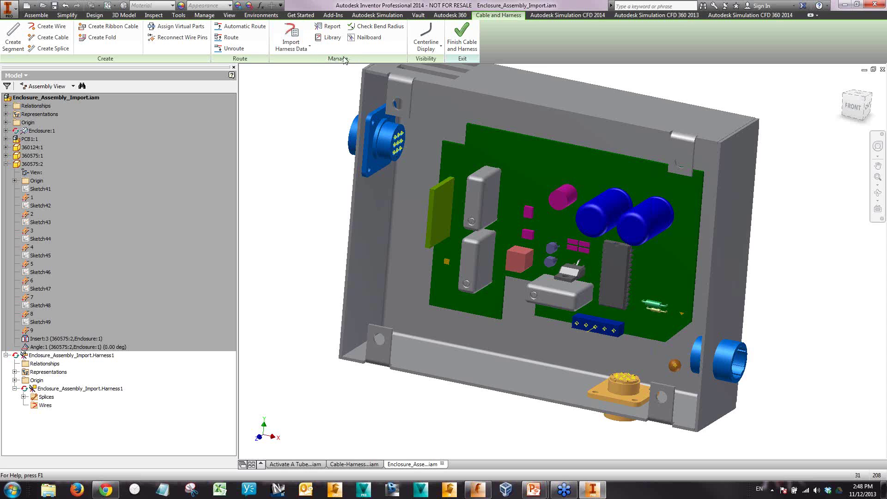
- Import the harness data file AIP_Wire_List_Import.xml from the Workspace folder of _INV-2CHD_Date Sets
left_click(302, 44)
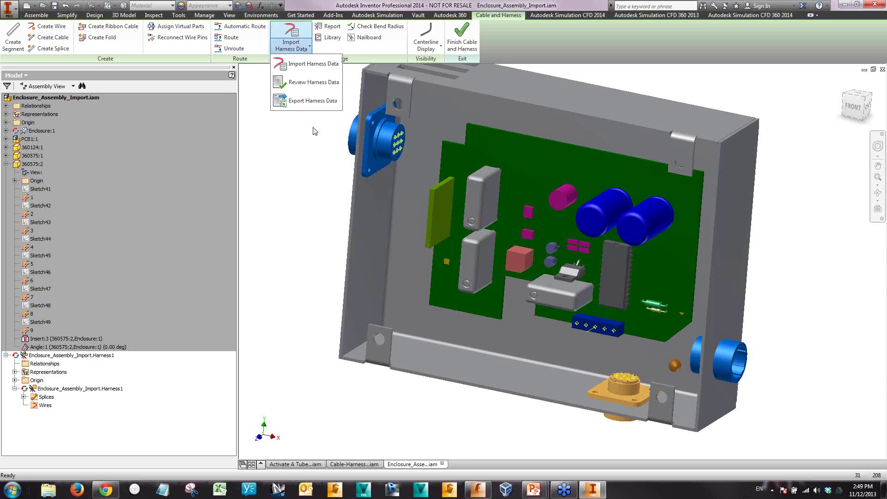
left_click(309, 69)
left_click(448, 98)
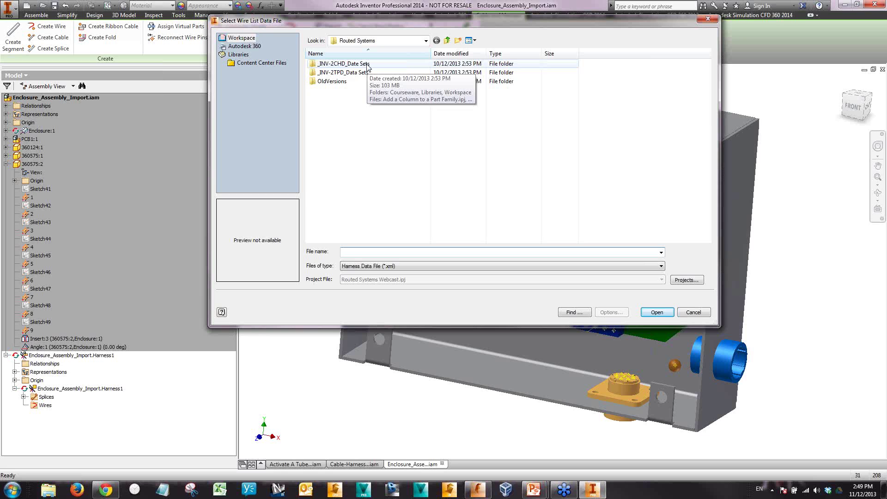
double_click(351, 64)
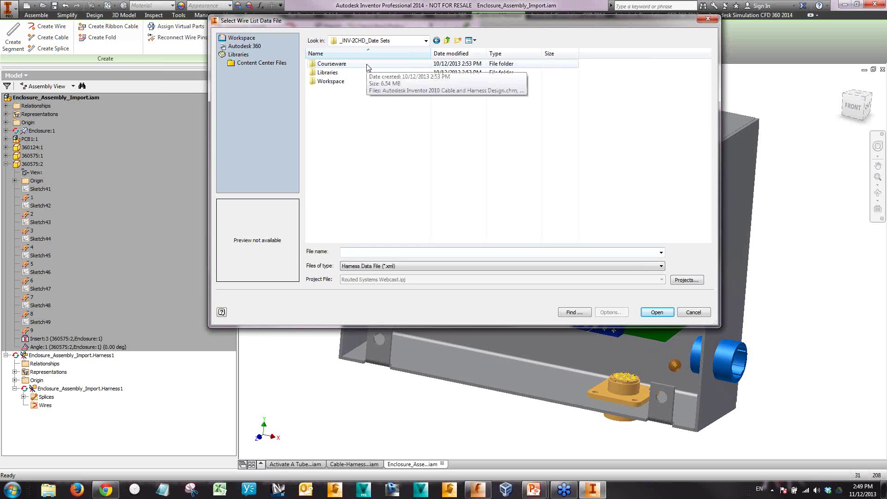
double_click(351, 84)
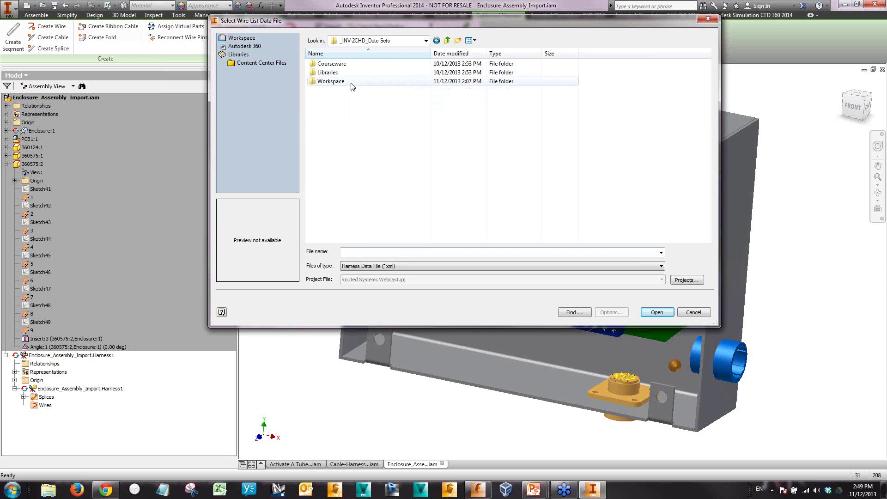
scroll(601, 133, "down", 1)
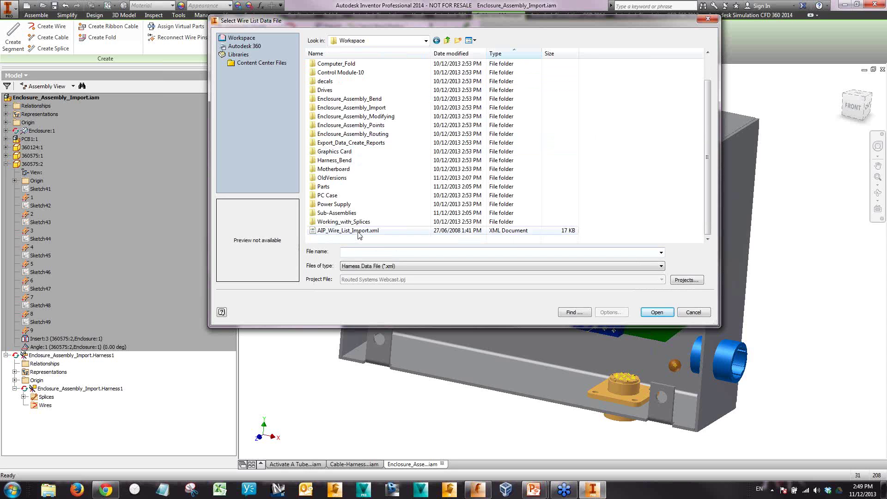
left_click(325, 231)
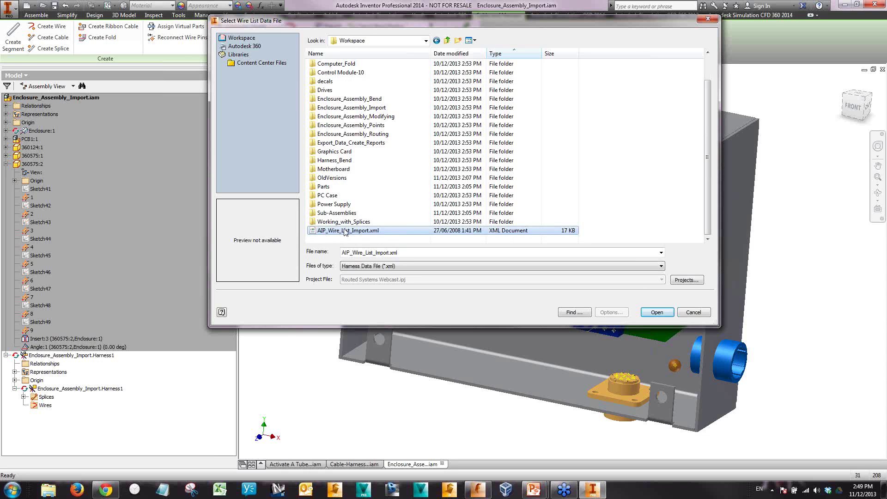
left_click(657, 312)
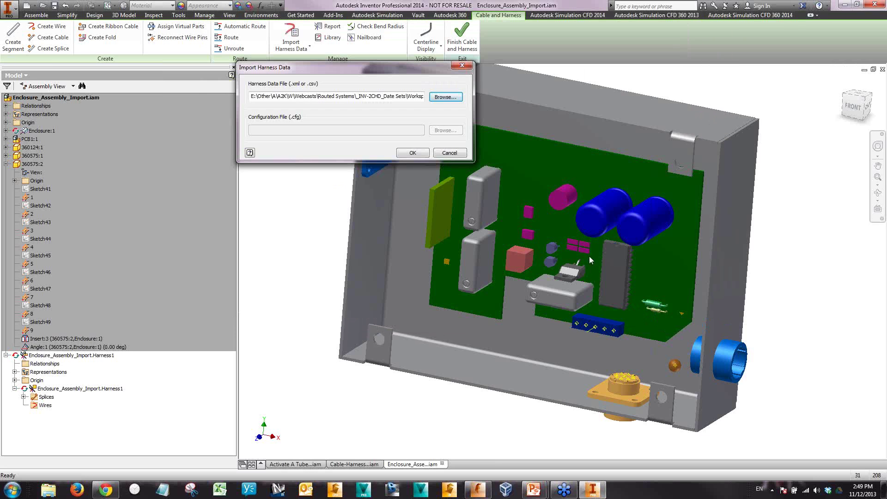
left_click(418, 152)
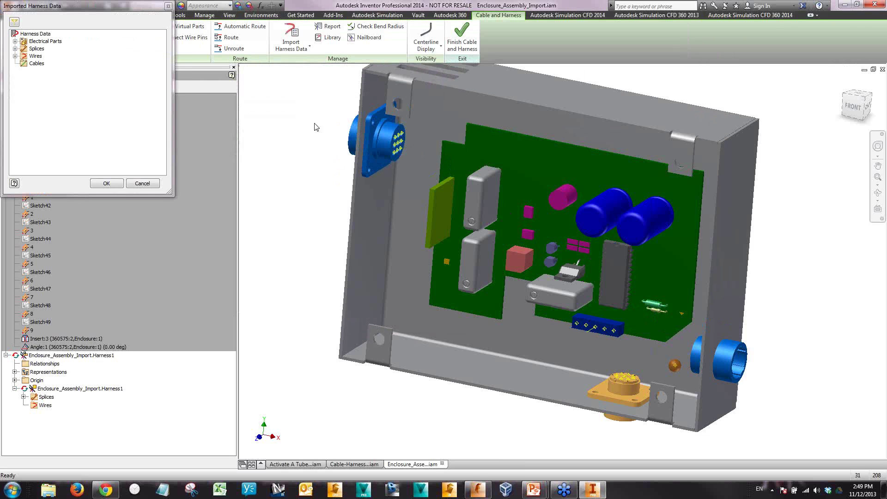
- Assign imported electrical part X4 to the existing blue connector on the enclosure's side wall nearest the orange connector
left_click(15, 78)
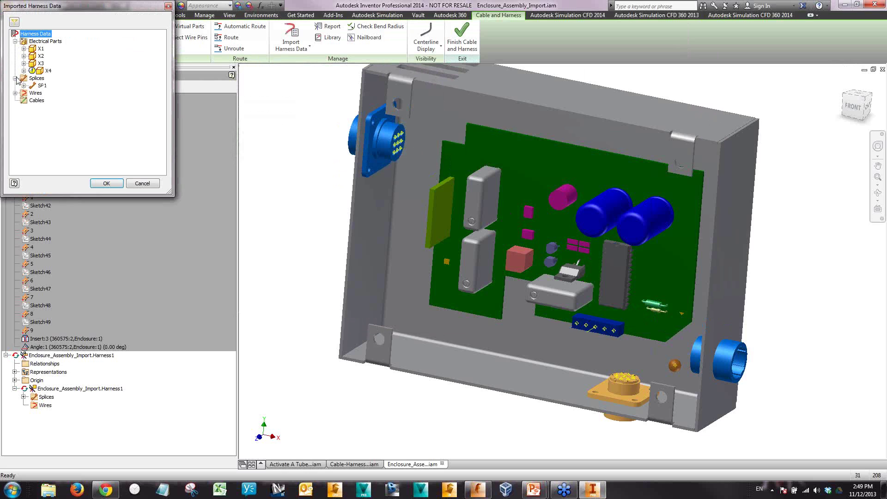
left_click(15, 92)
scroll(62, 69, "up", 1)
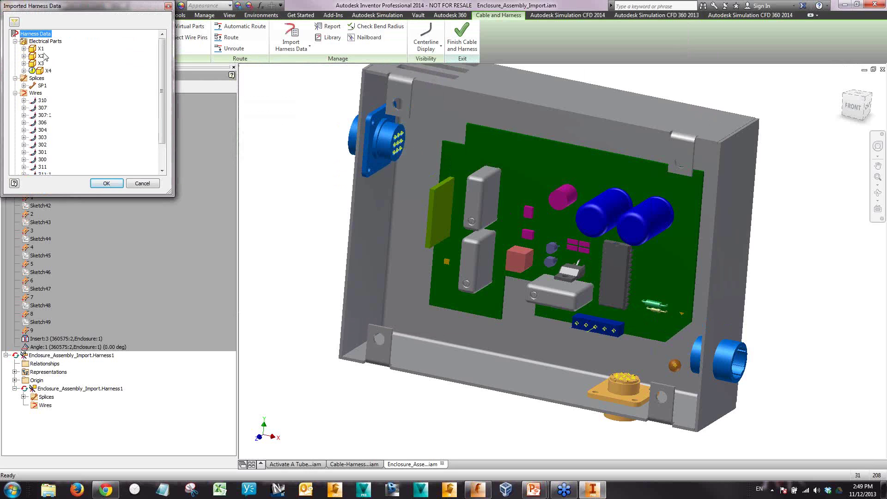
left_click(23, 71)
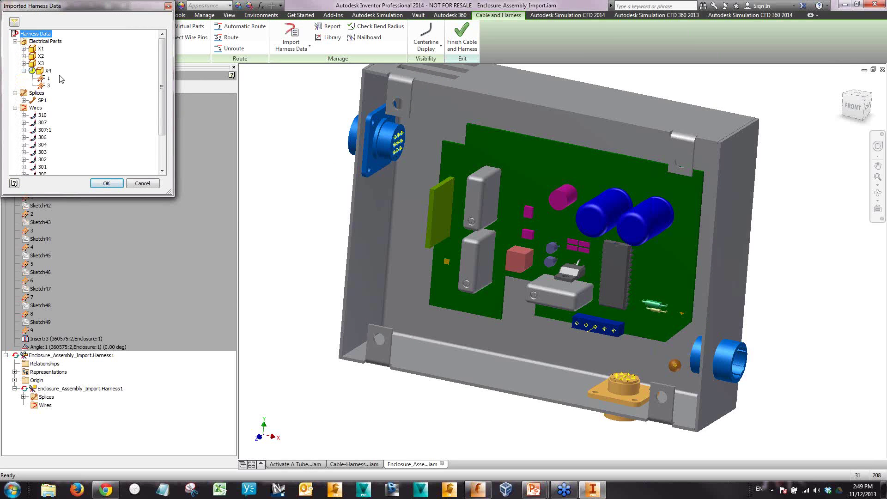
double_click(43, 71)
left_click(24, 71)
right_click(46, 70)
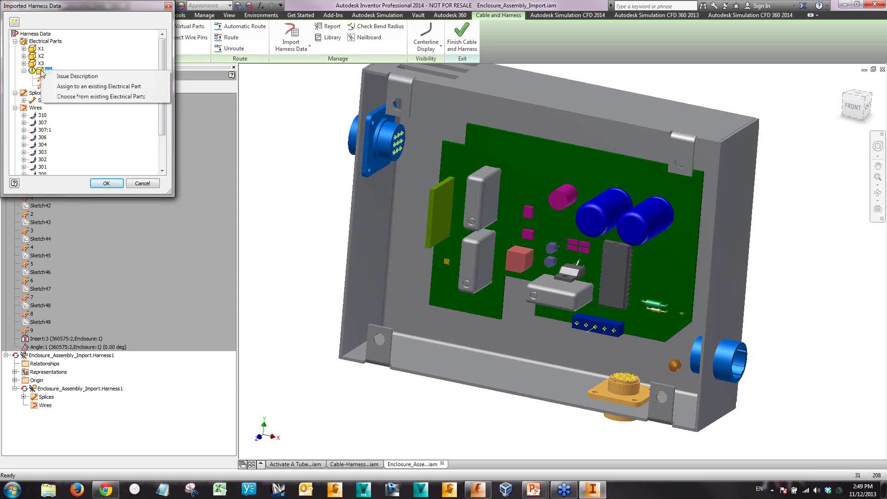
left_click(94, 87)
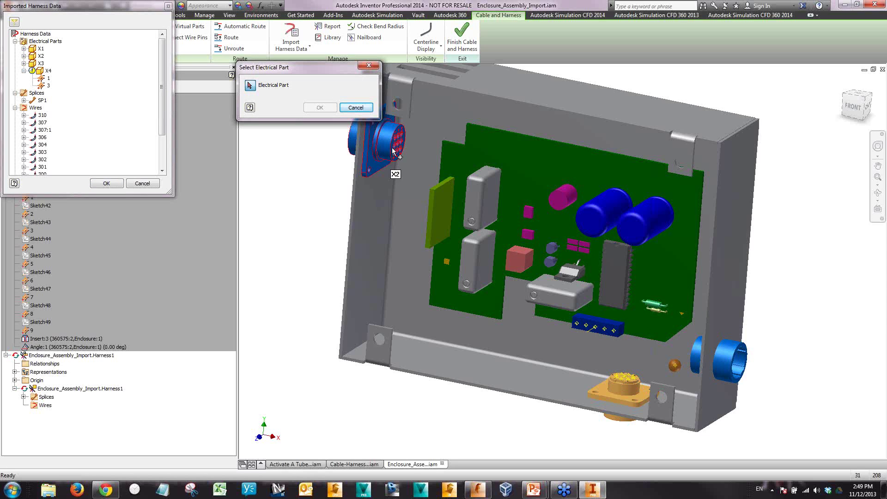
left_click(702, 342)
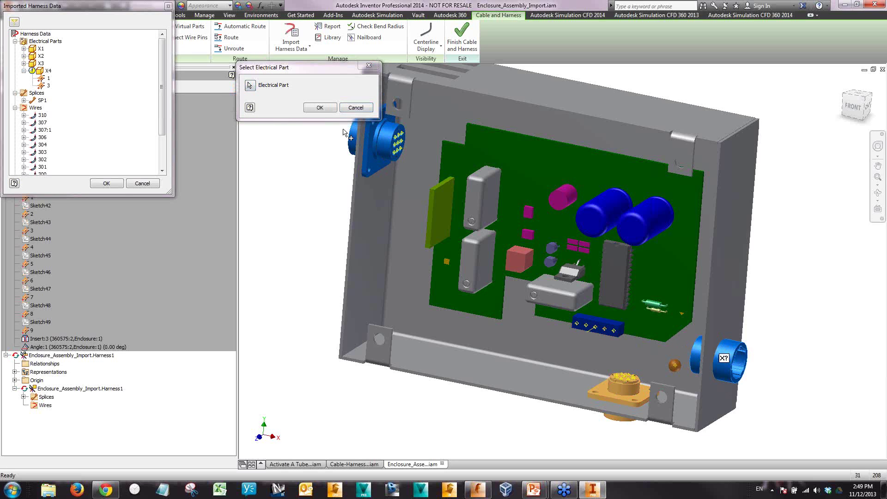
left_click(317, 108)
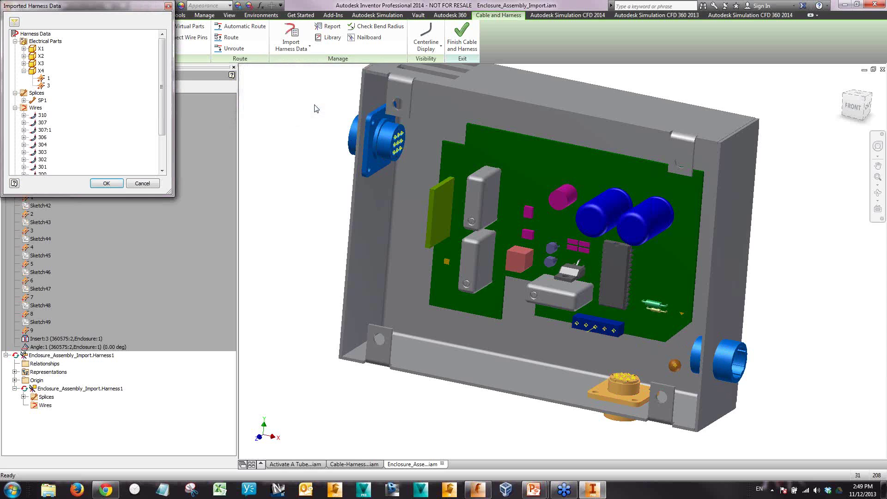
- Expand the imported splice and wire entries down to wire 300 to examine their wire types, pin connections and issues
scroll(23, 118, "down", 1)
left_click(24, 92)
left_click(24, 123)
scroll(27, 128, "down", 2)
left_click(24, 107)
scroll(27, 104, "down", 2)
left_click(24, 93)
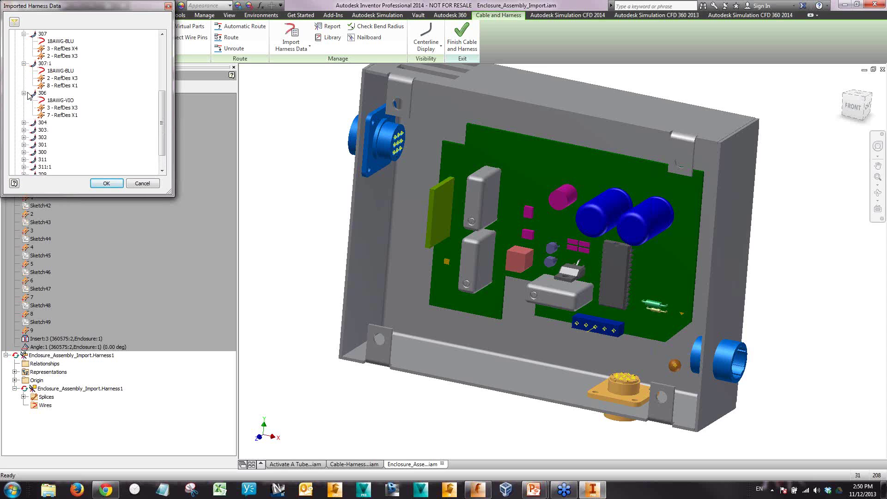
left_click(23, 122)
scroll(25, 127, "down", 2)
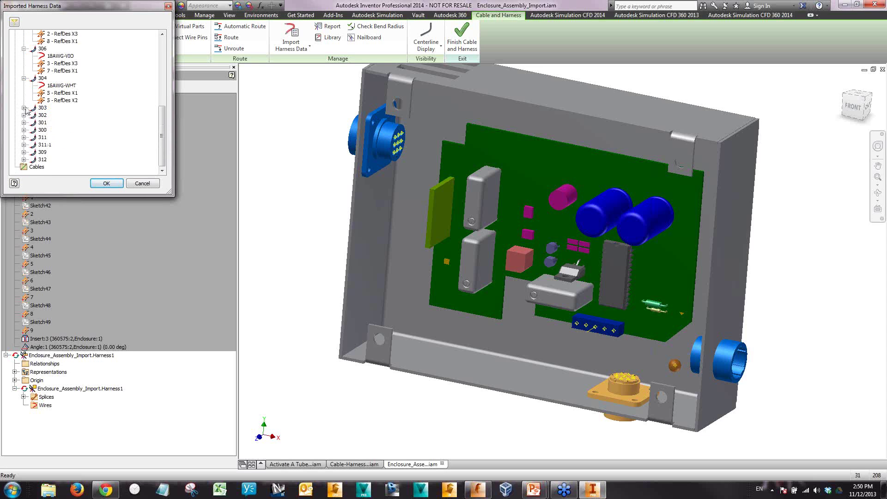
left_click(24, 107)
left_click(23, 137)
scroll(33, 140, "down", 2)
left_click(24, 122)
scroll(25, 132, "down", 2)
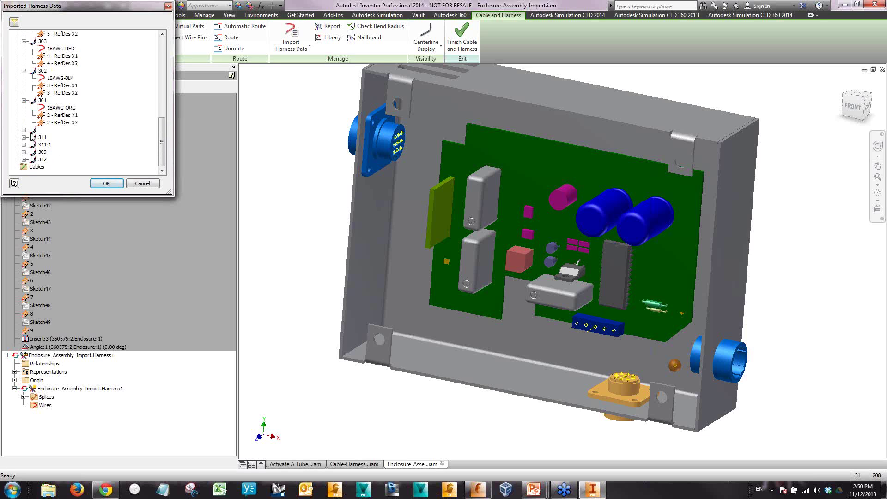
left_click(23, 130)
scroll(32, 137, "down", 1)
- Replace wire 300's PNK-16AWG with the Generic library wire 16AWG-RED and complete the harness data import
left_click(66, 115)
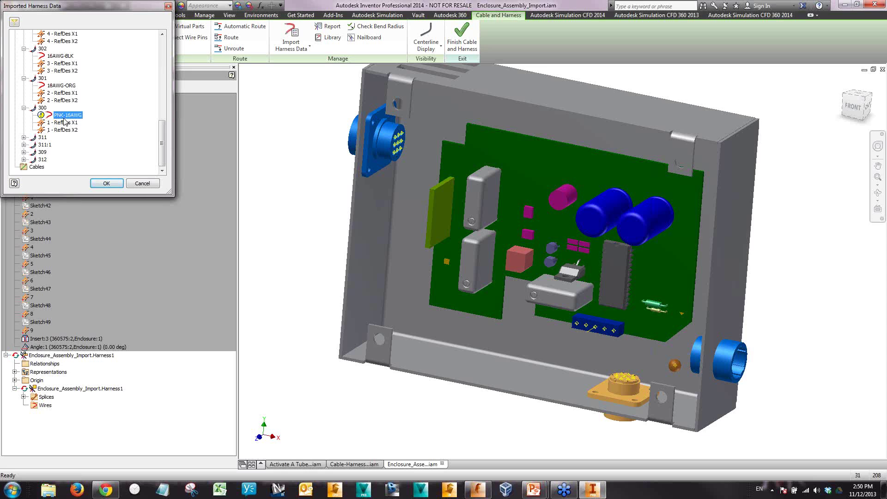
right_click(72, 119)
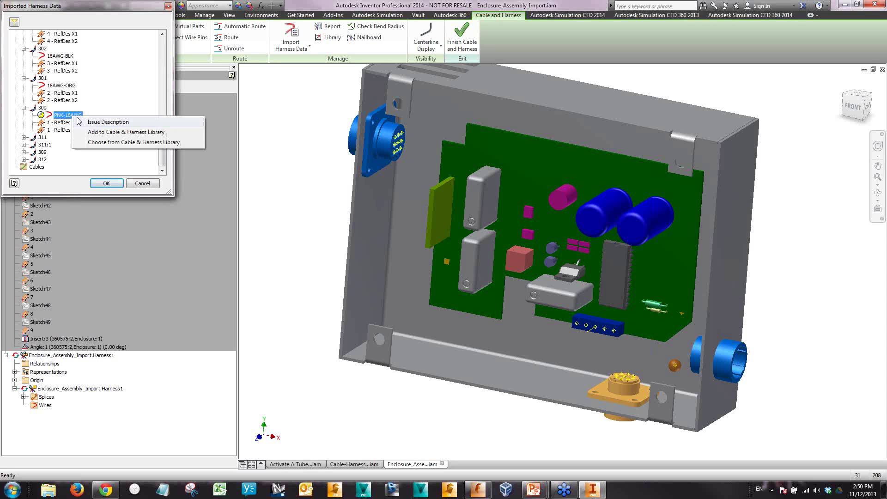
left_click(98, 143)
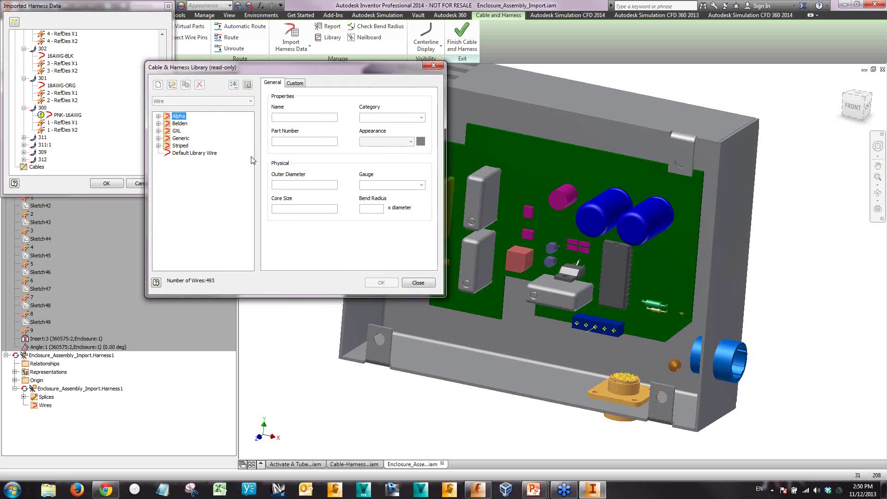
left_click(160, 138)
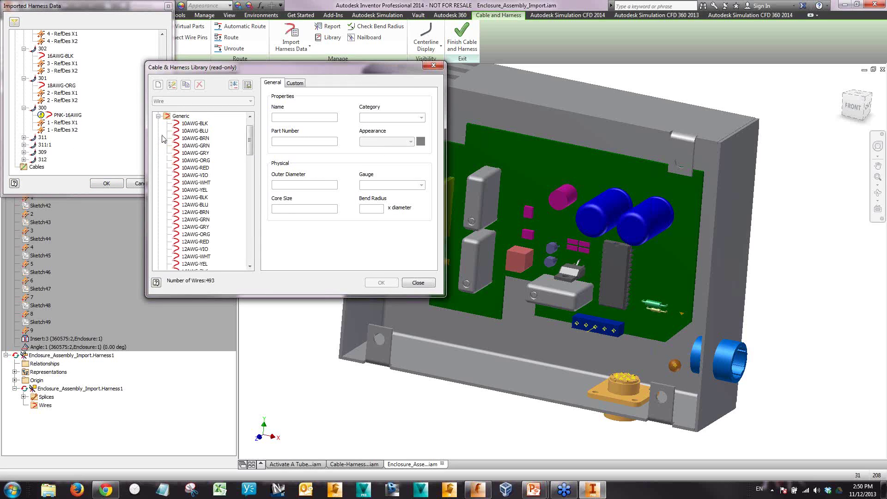
scroll(226, 136, "down", 5)
scroll(226, 136, "down", 7)
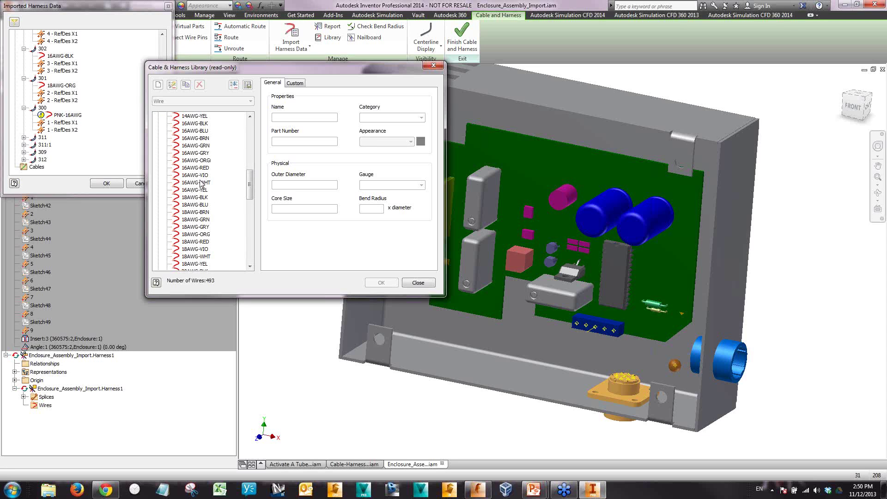
left_click(195, 168)
left_click(381, 283)
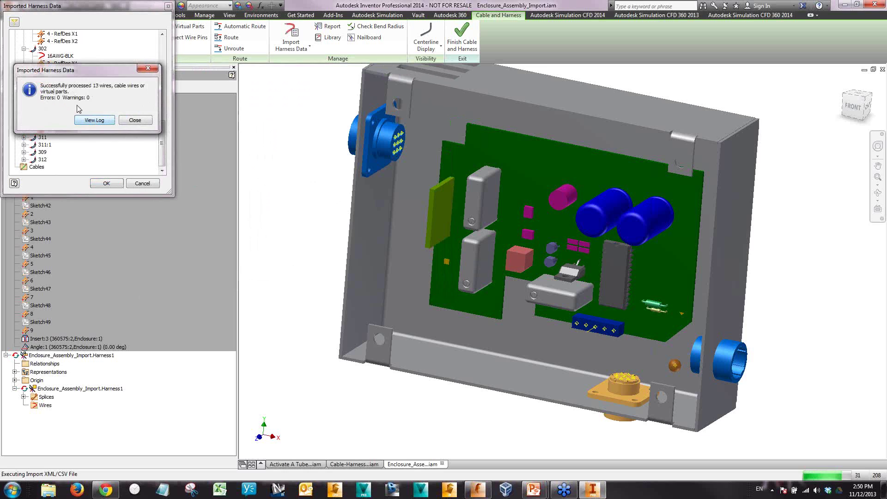
left_click(135, 120)
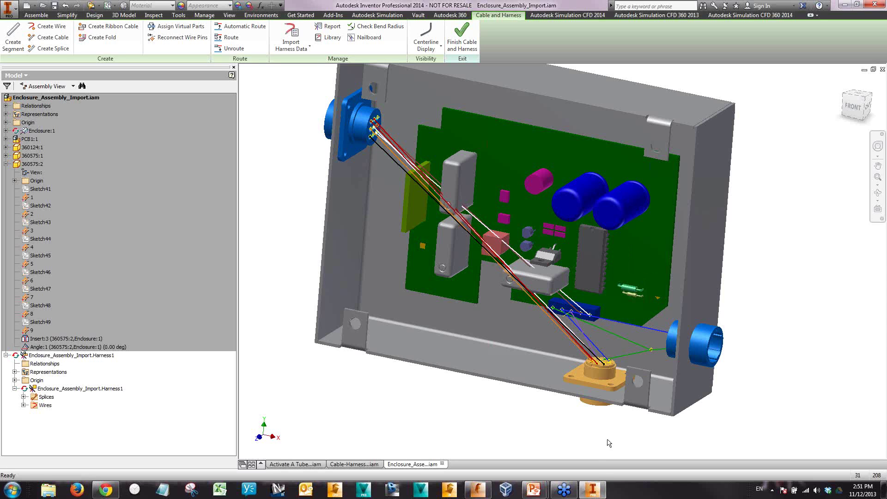
- Switch to the PowerPoint slide show and advance past the Demo slide to "E. Questions and Answers"
mouse_move(538, 494)
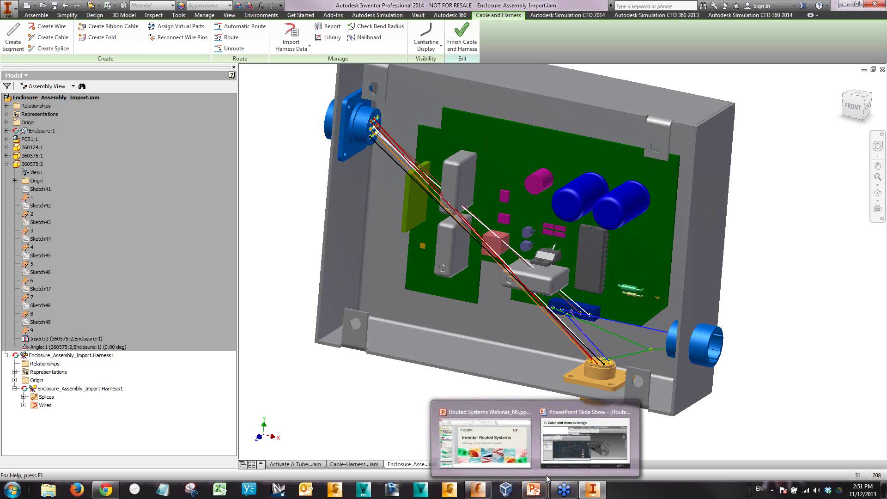
left_click(512, 449)
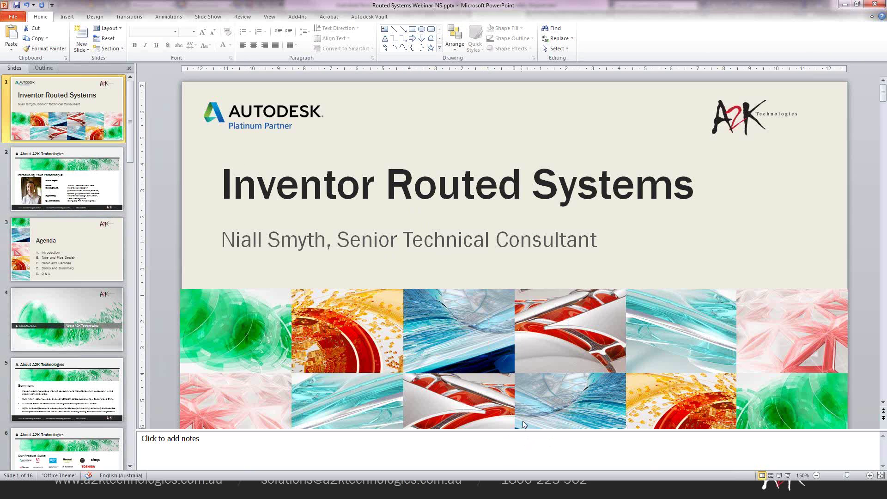
key("alt+Tab")
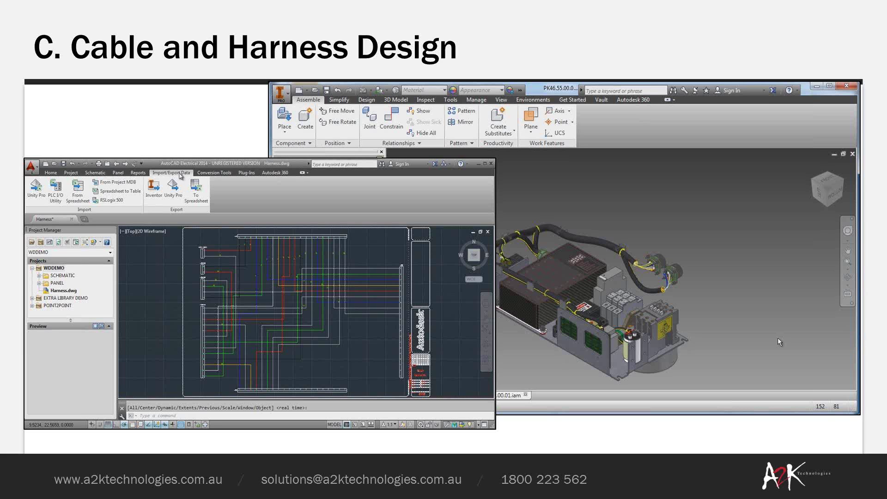
key("Right")
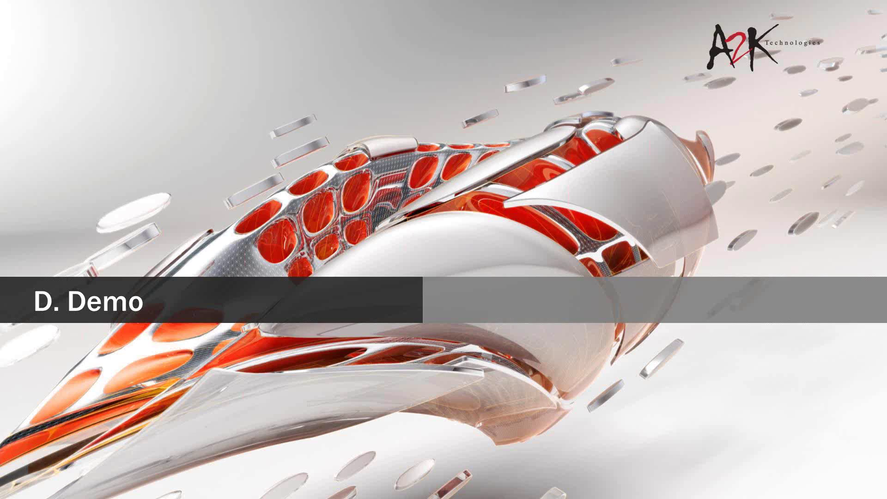
key("Right")
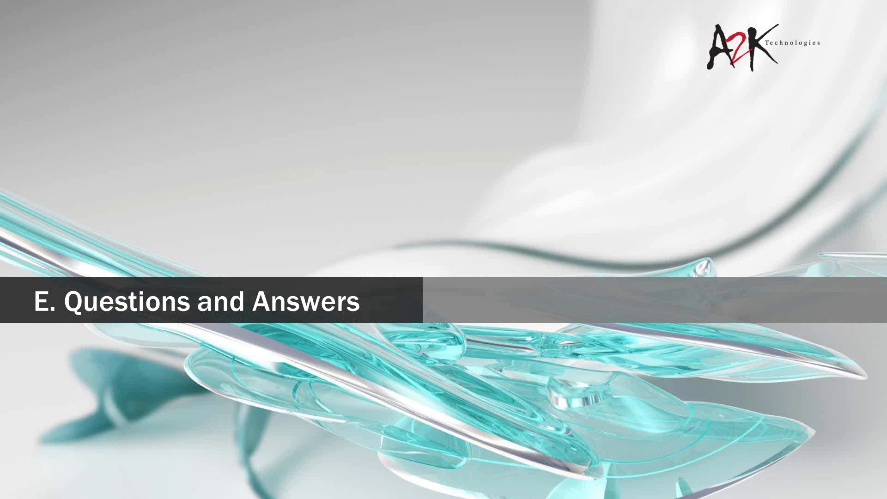